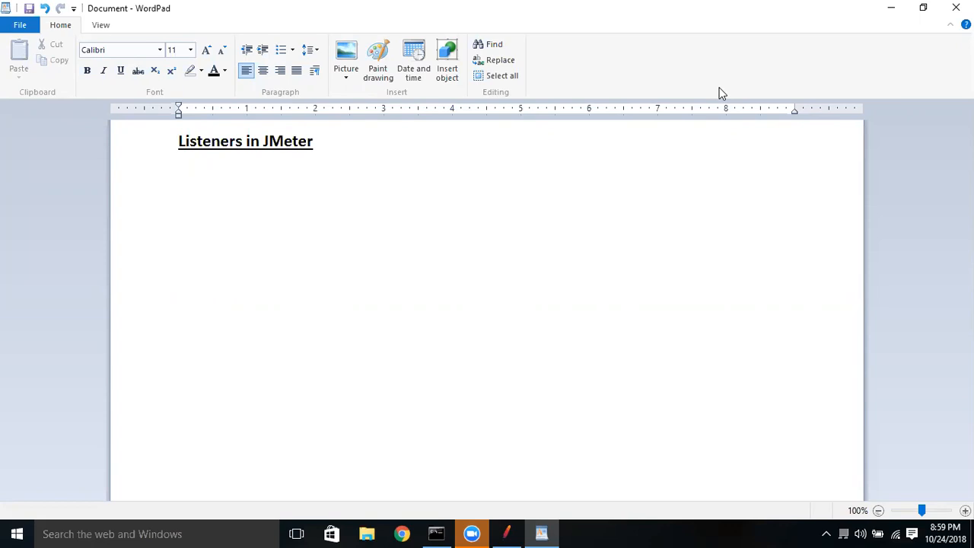
Switch to Apache JMeter and add a Thread Group to the Test Plan.
mouse_move(503, 533)
click(506, 513)
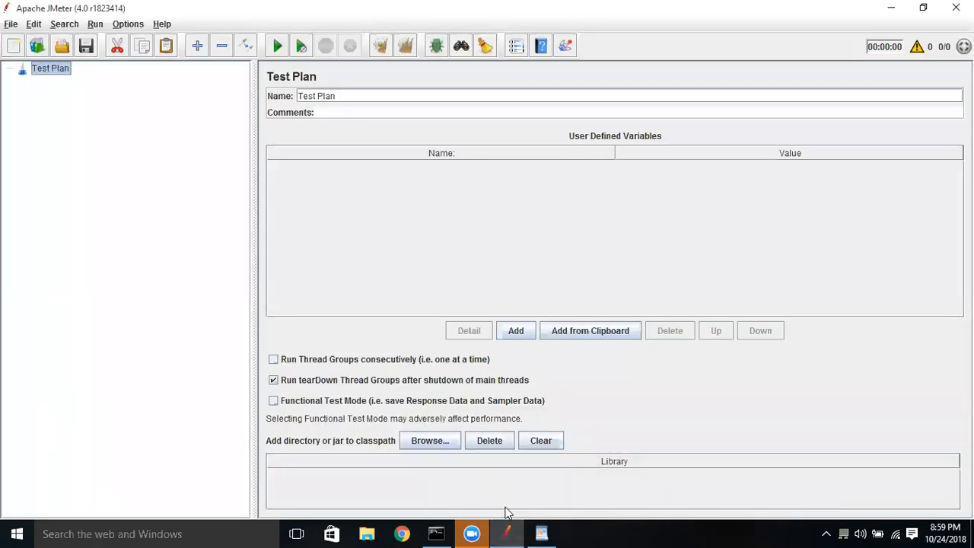
right_click(55, 73)
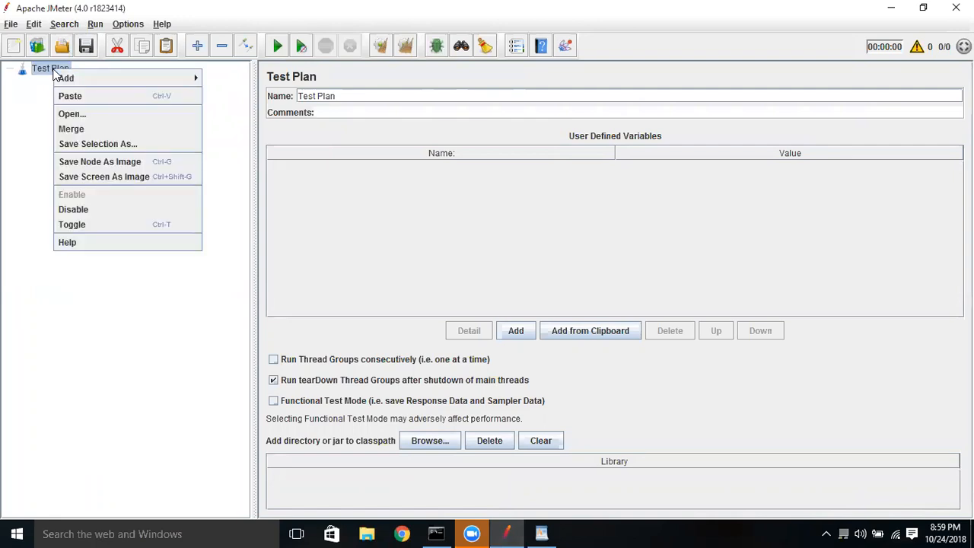
mouse_move(76, 79)
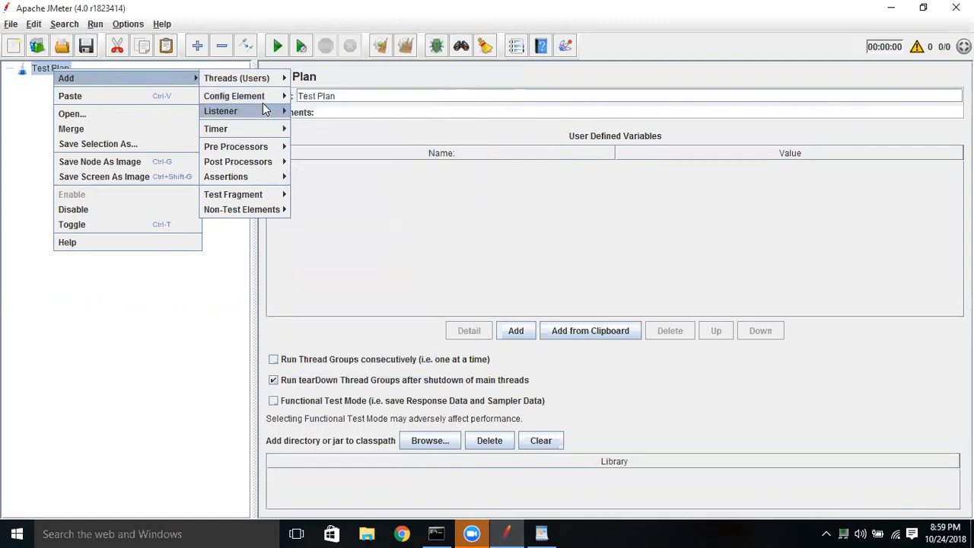
mouse_move(263, 112)
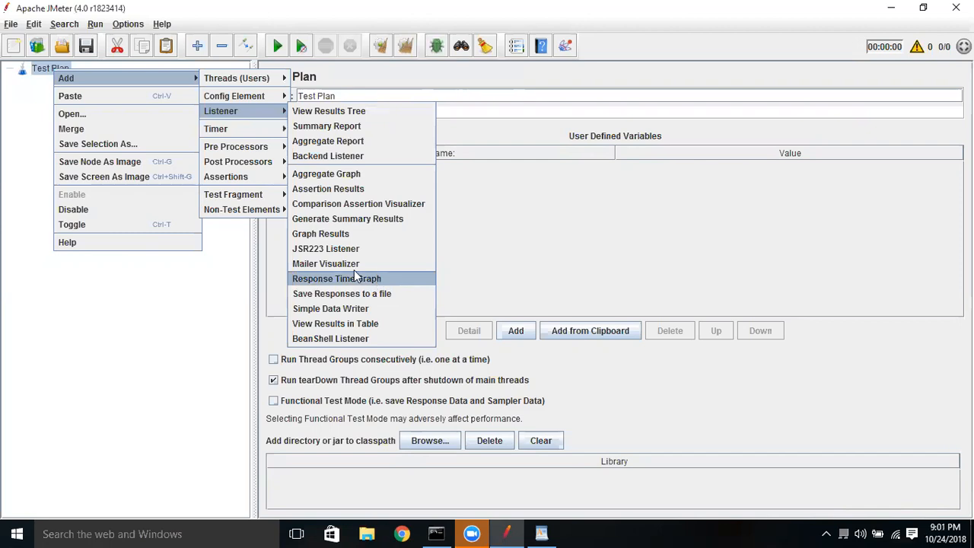
mouse_move(274, 82)
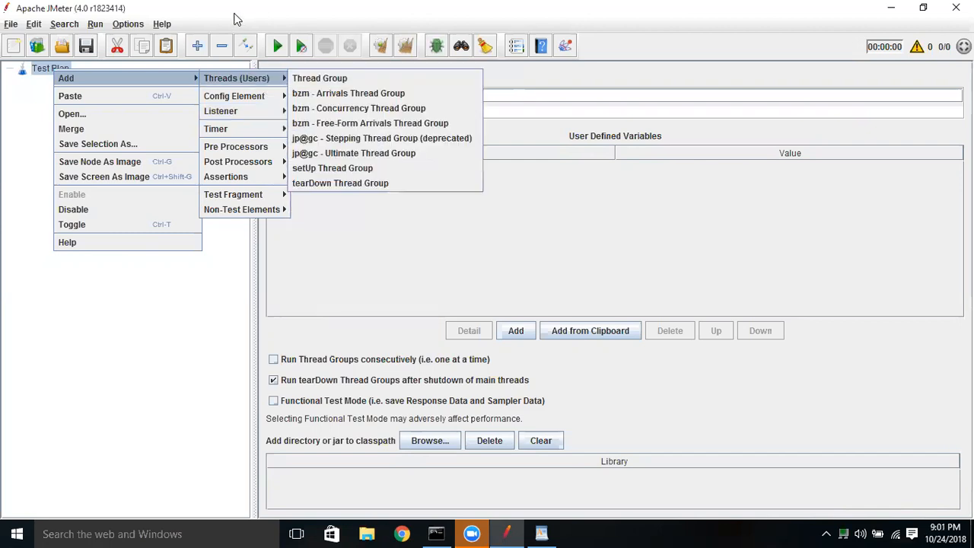
click(307, 80)
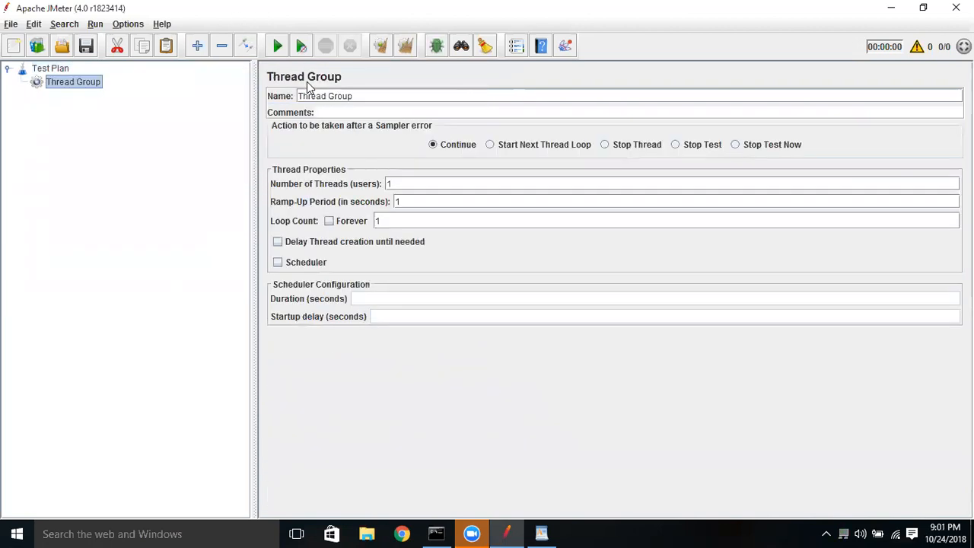
right_click(76, 85)
mouse_move(122, 89)
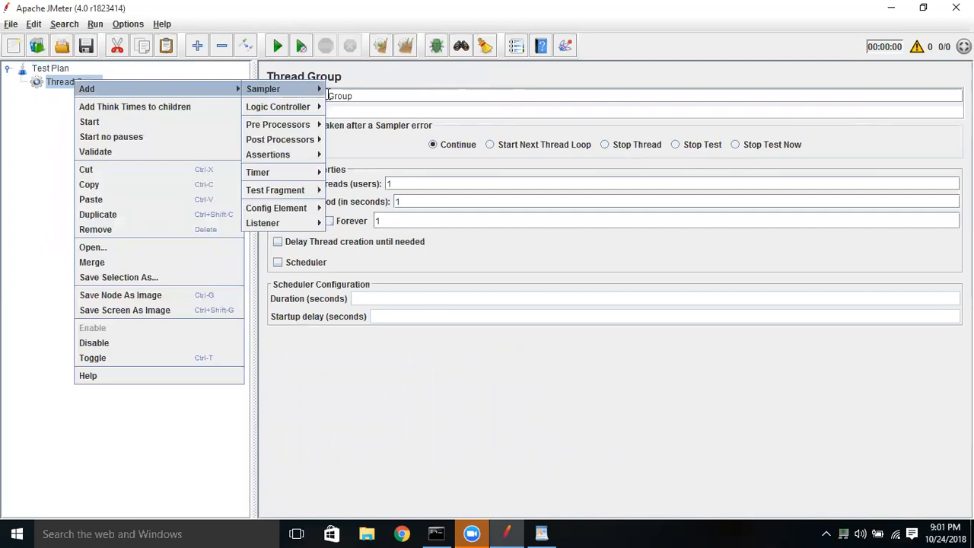
mouse_move(289, 89)
click(351, 90)
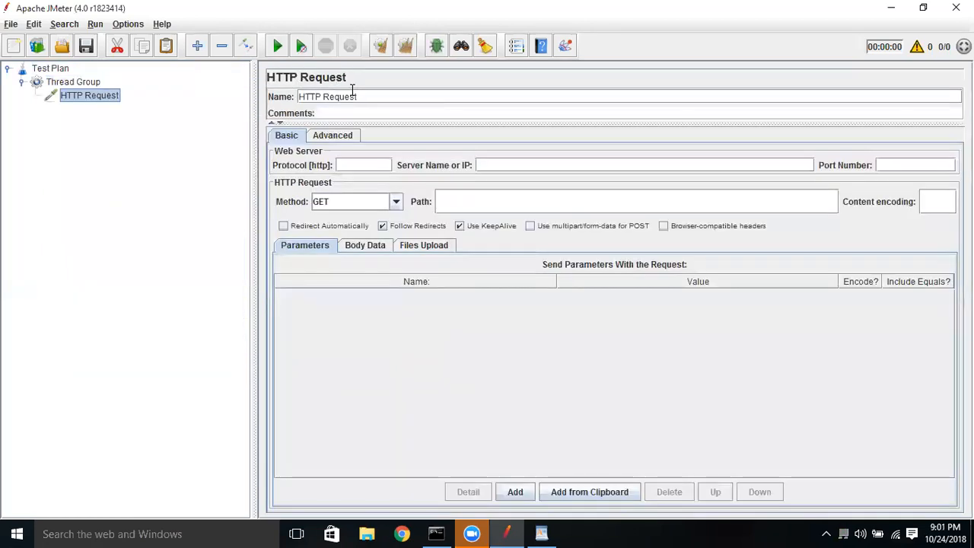
click(537, 163)
text(www.naviltesting.com)
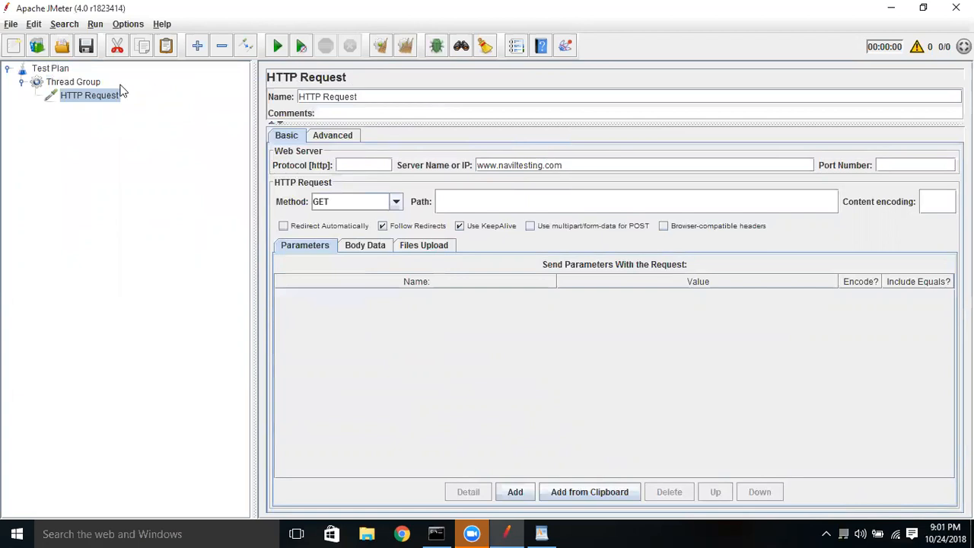
Add a View Results Tree listener to the Test Plan.
click(58, 71)
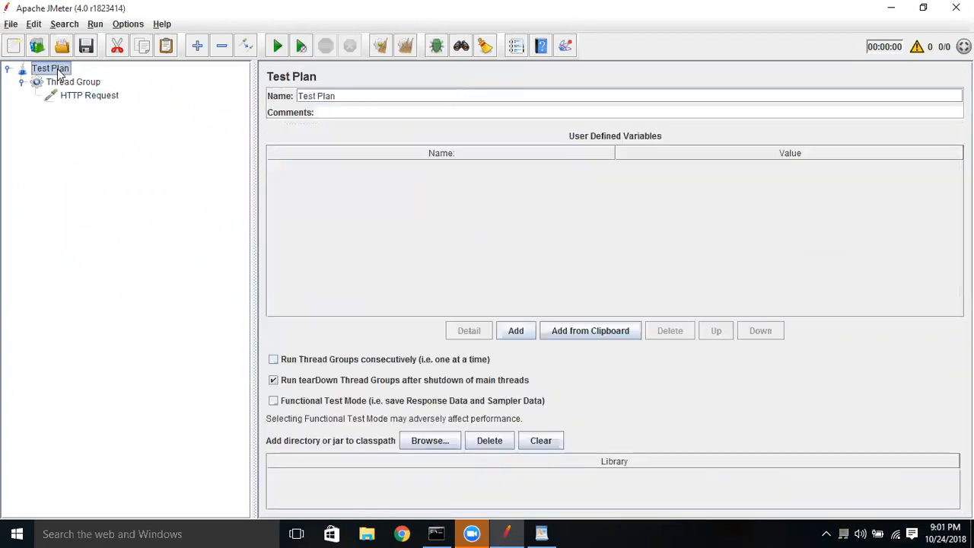
right_click(58, 73)
mouse_move(124, 78)
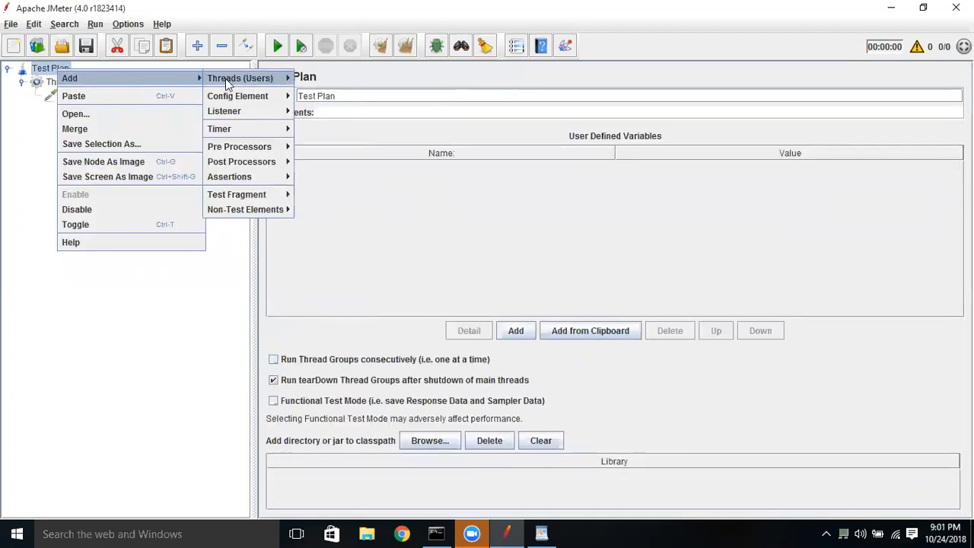
mouse_move(242, 111)
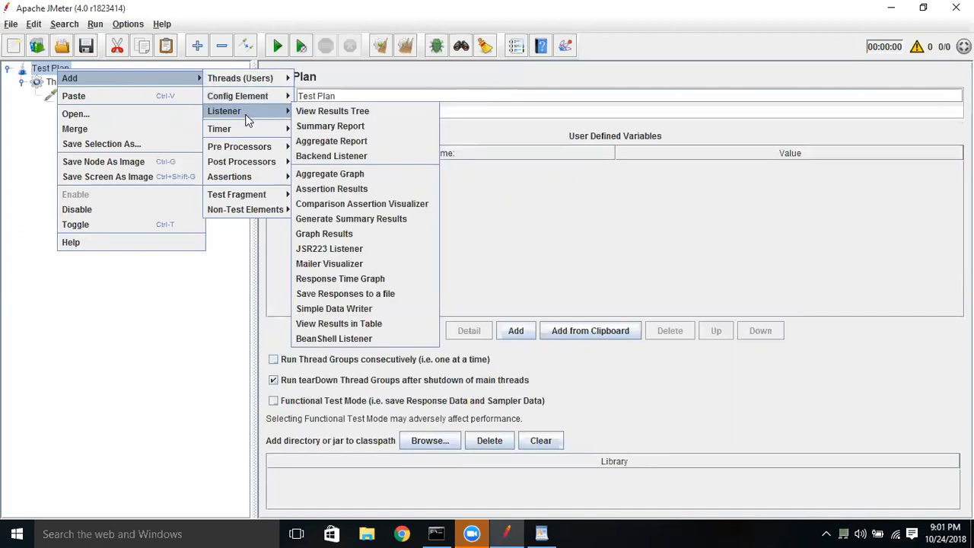
click(313, 114)
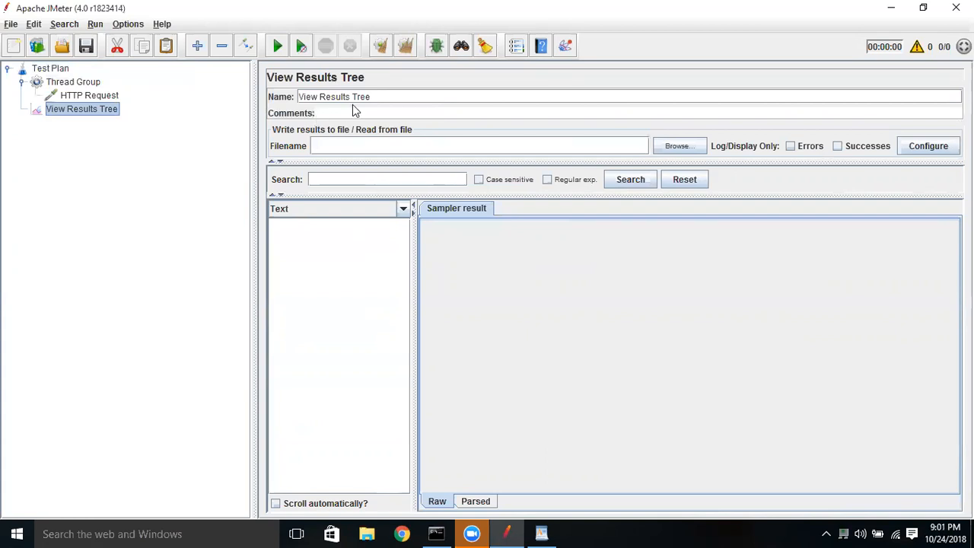
click(379, 98)
drag(379, 97, 296, 96)
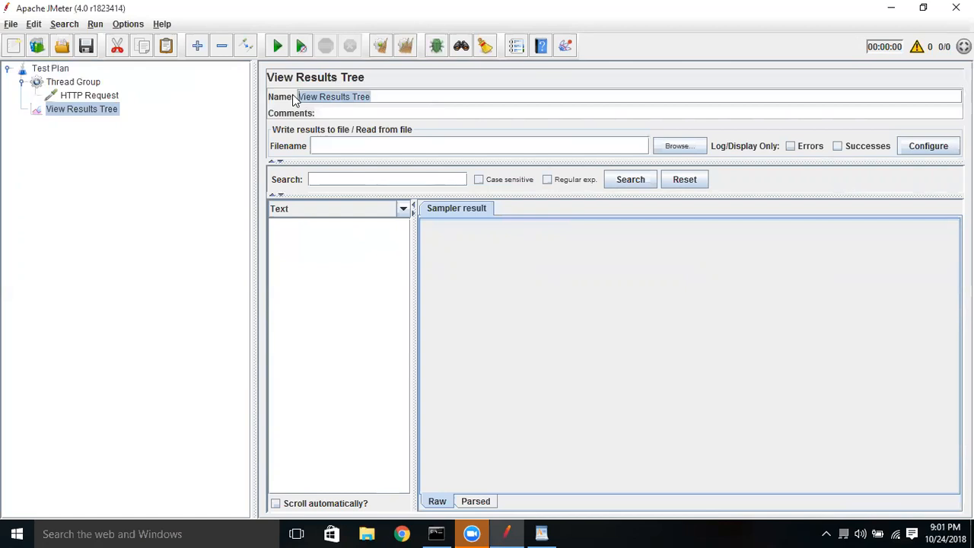
click(336, 109)
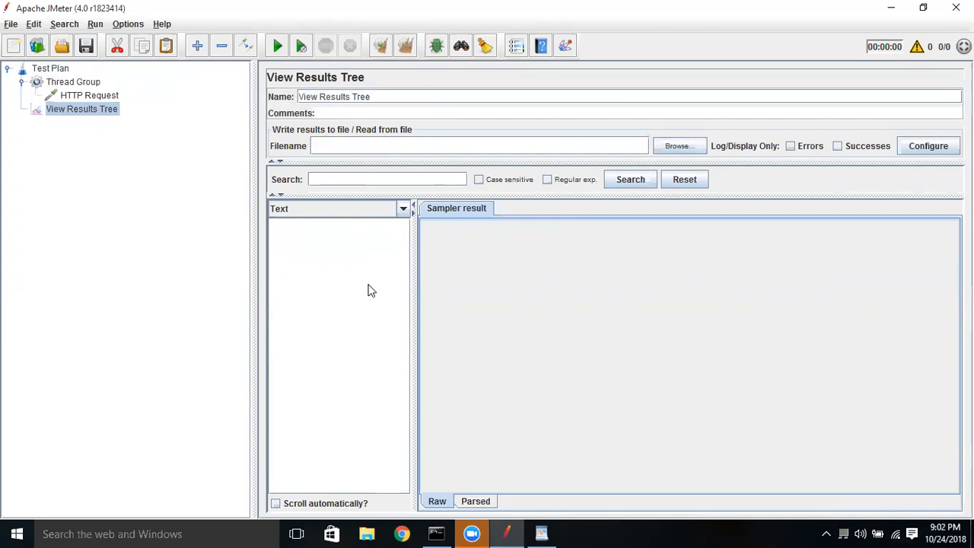
click(93, 97)
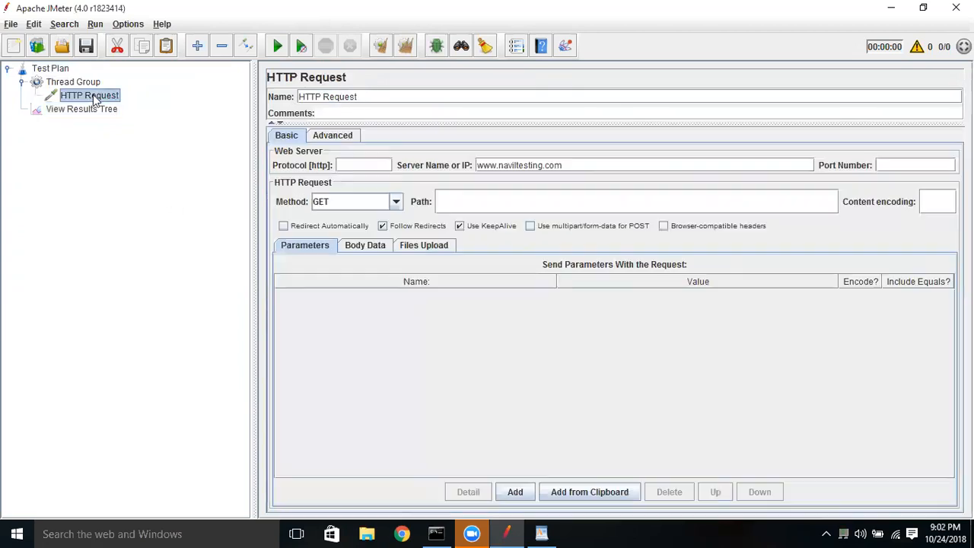
click(581, 166)
double_click(525, 167)
key(ctrl+c)
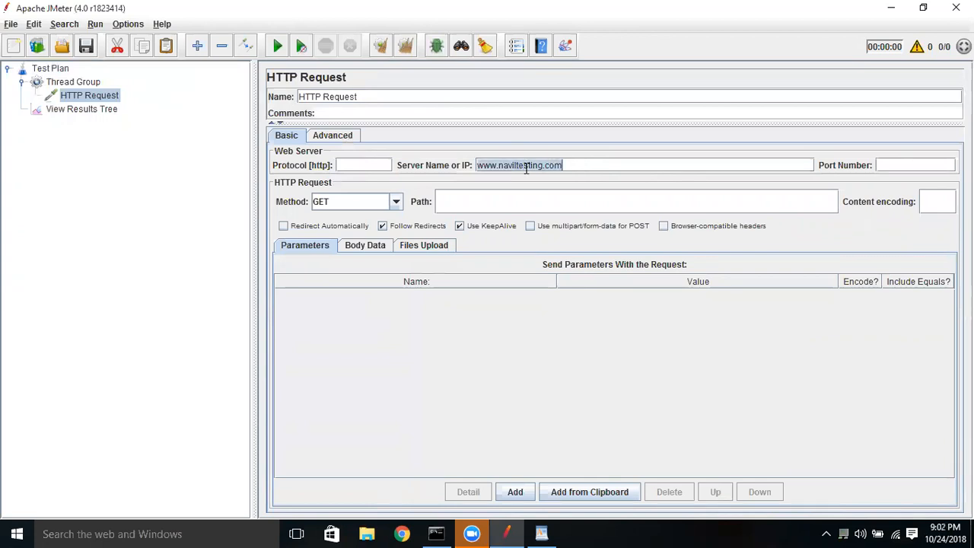
triple_click(370, 92)
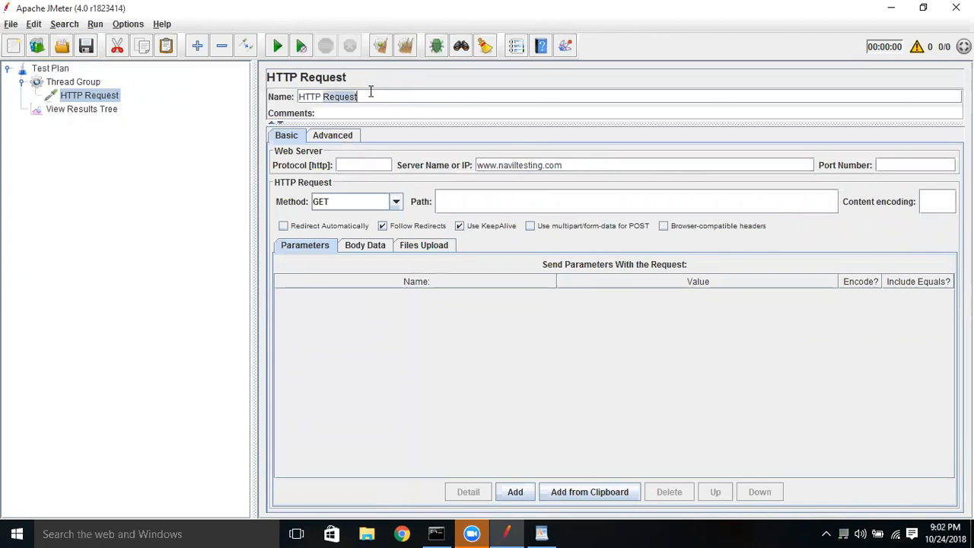
key(ctrl+v)
Save the test plan as Listeners.jmx in the Scripts folder of Performance_Testing_JMeter on drive F:.
key(ctrl+s)
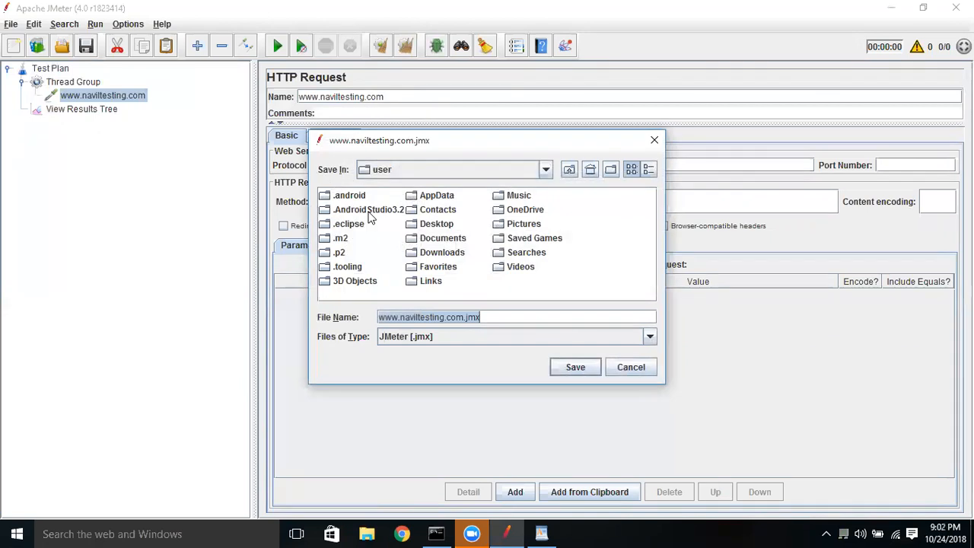
click(476, 174)
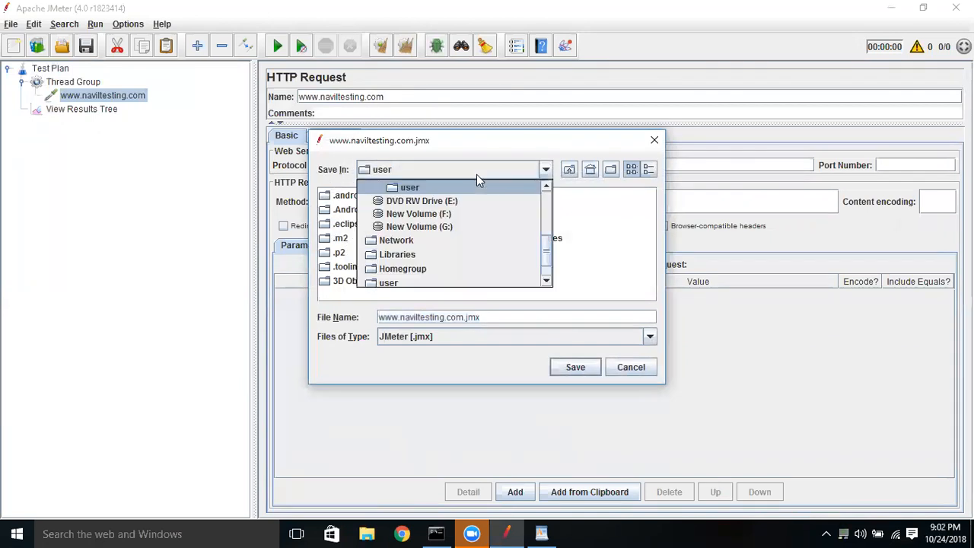
click(457, 216)
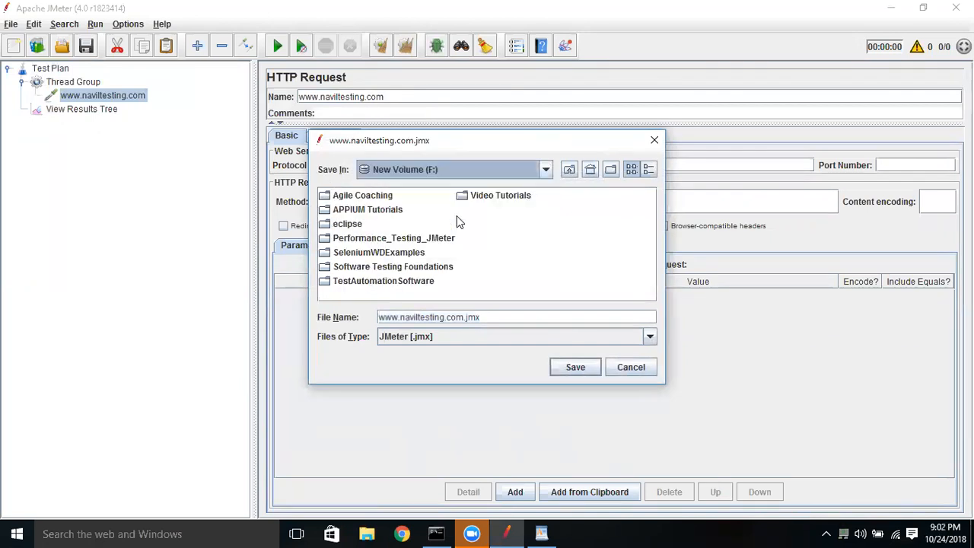
double_click(356, 238)
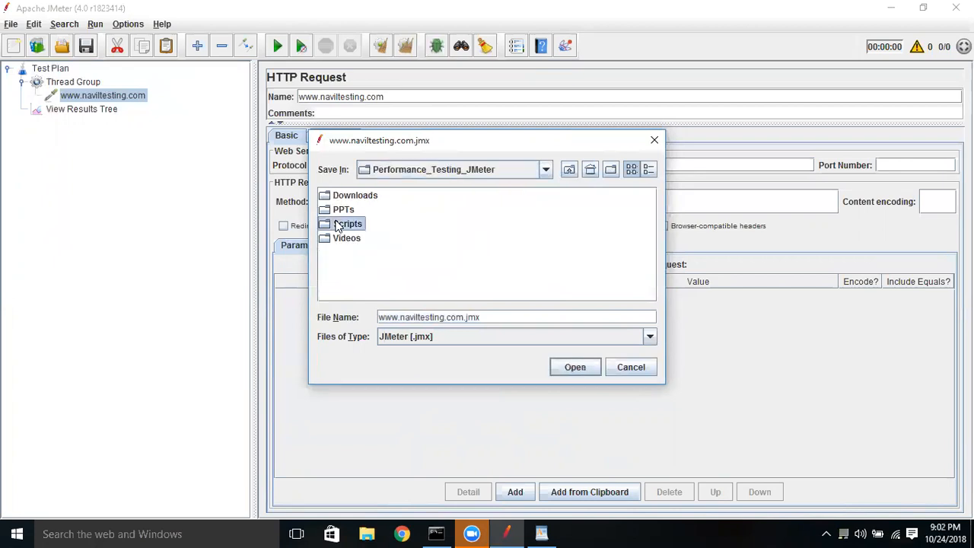
double_click(342, 224)
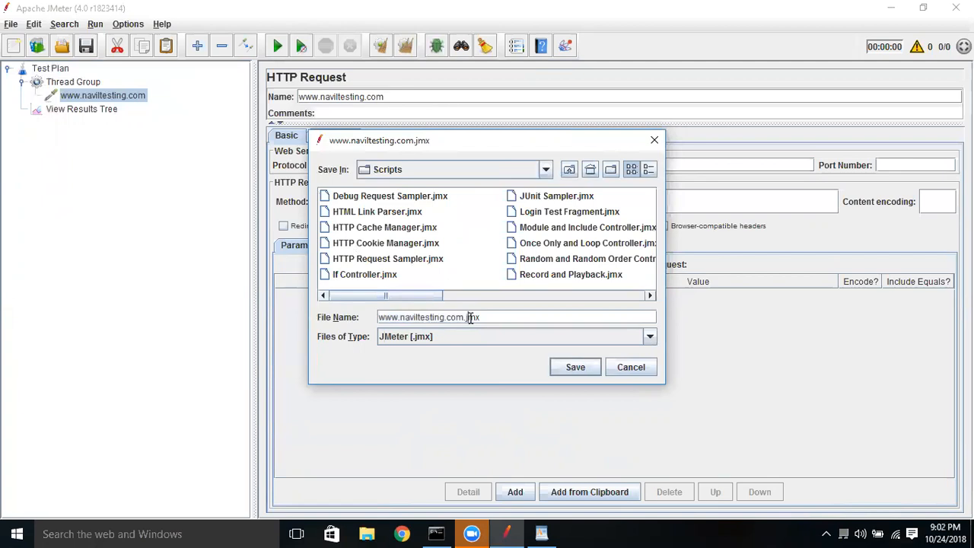
drag(462, 317, 338, 317)
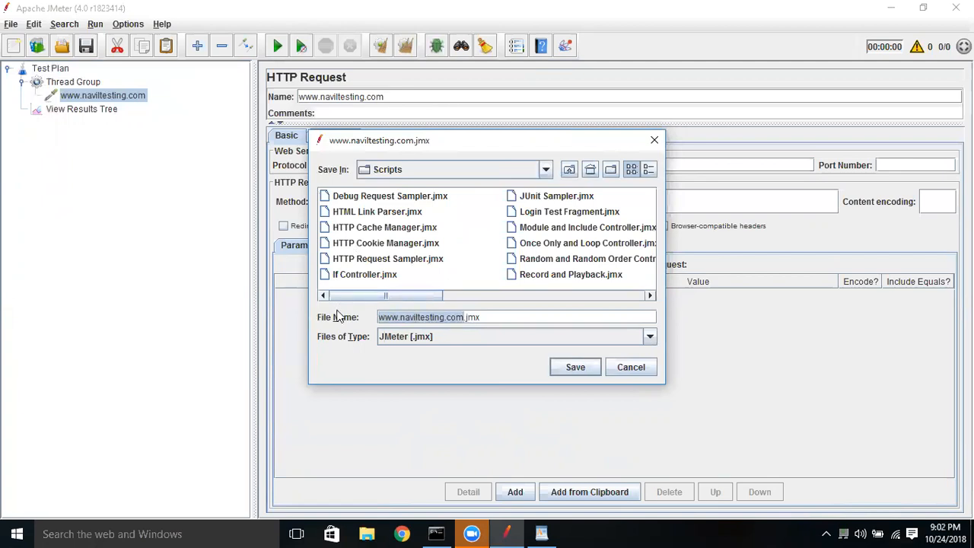
text(Lis)
text(tener)
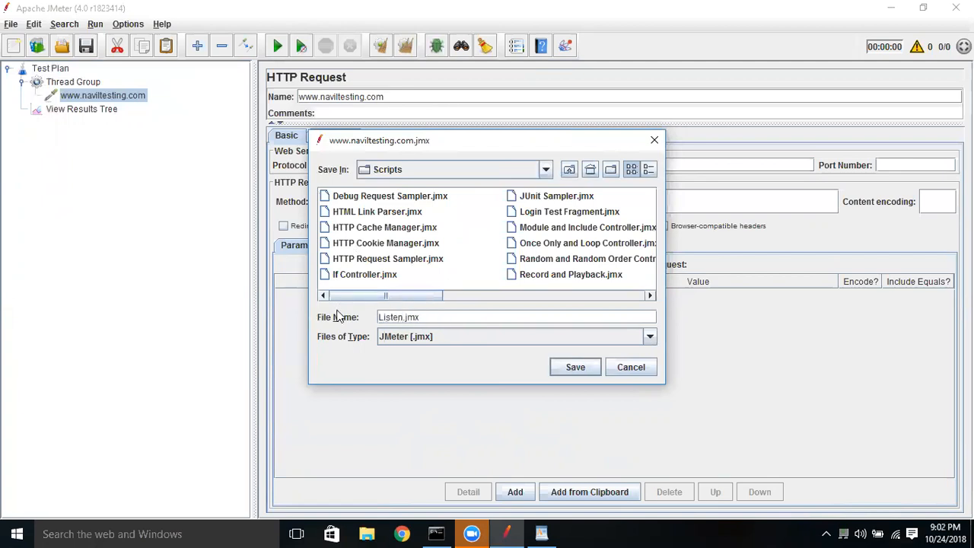
text(s)
key(Return)
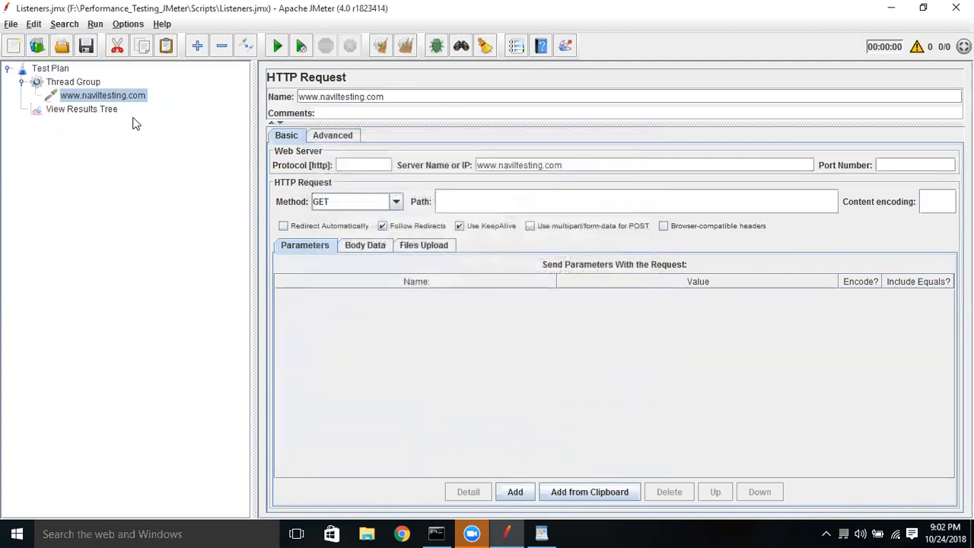
Set the Thread Group to 5 threads (users) with a ramp-up period of 5 seconds.
click(103, 110)
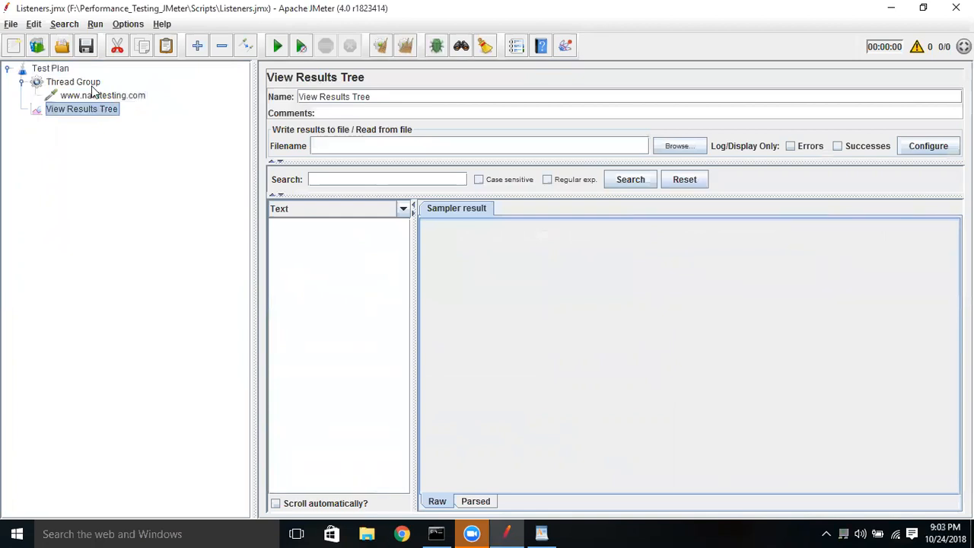
click(92, 83)
click(429, 181)
key(BackSpace)
text(5)
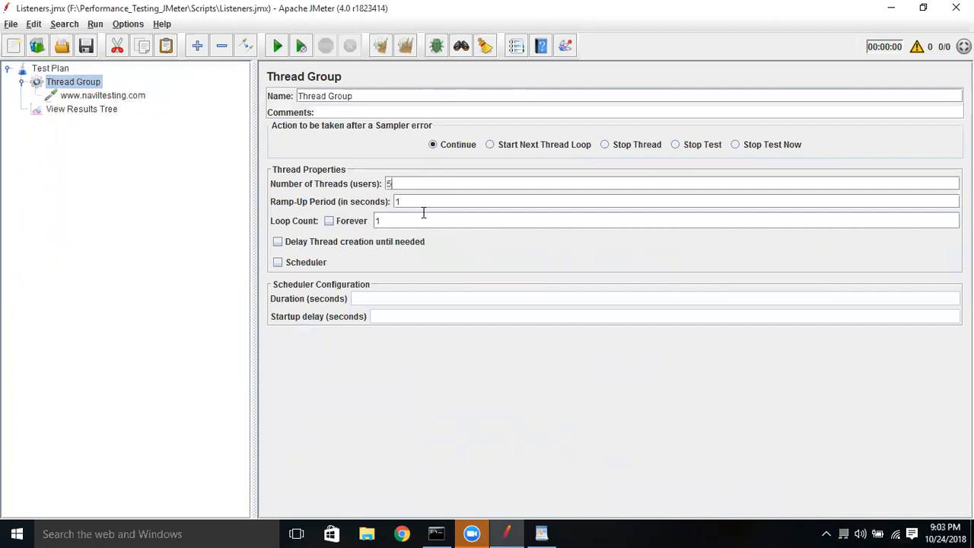
click(436, 205)
key(BackSpace)
text(5)
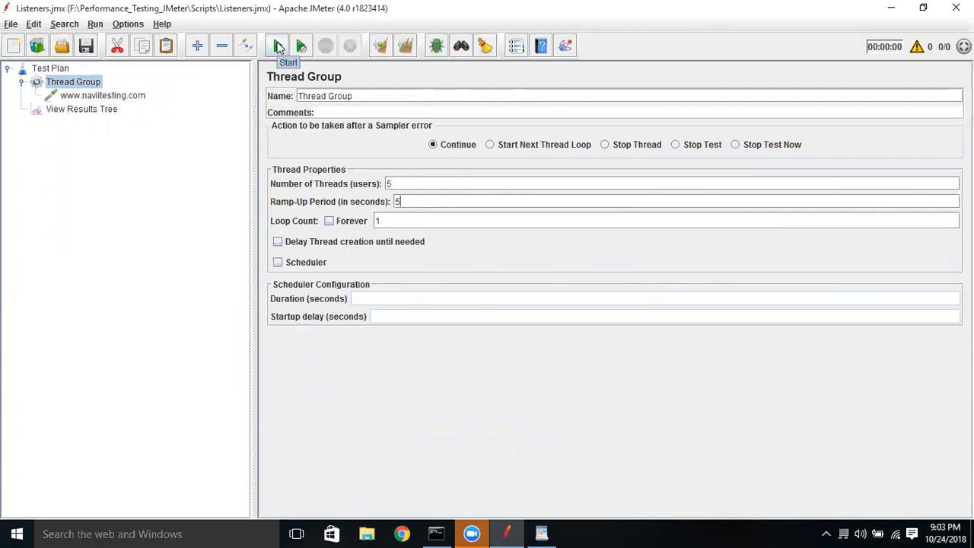
Run the test with the View Results Tree open and review the first request's sampler result.
click(78, 111)
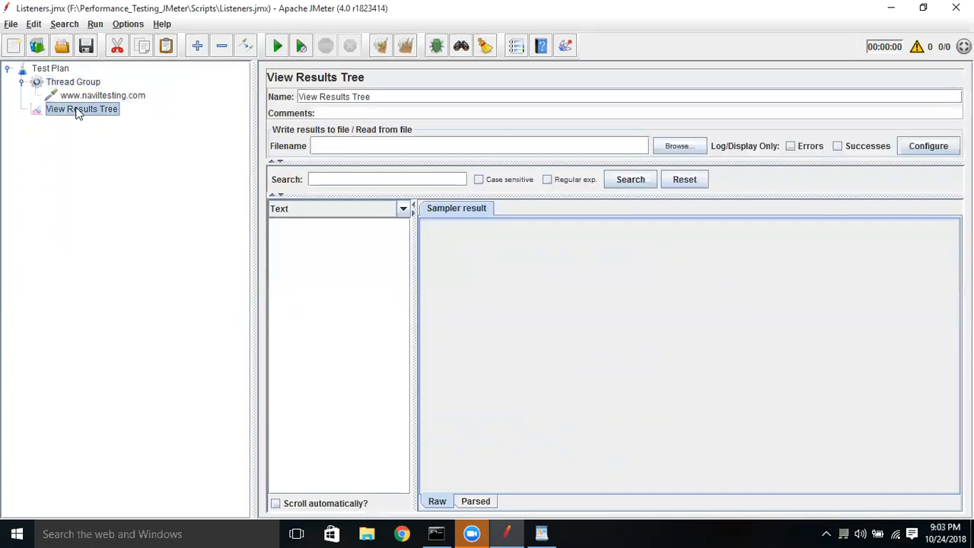
click(278, 47)
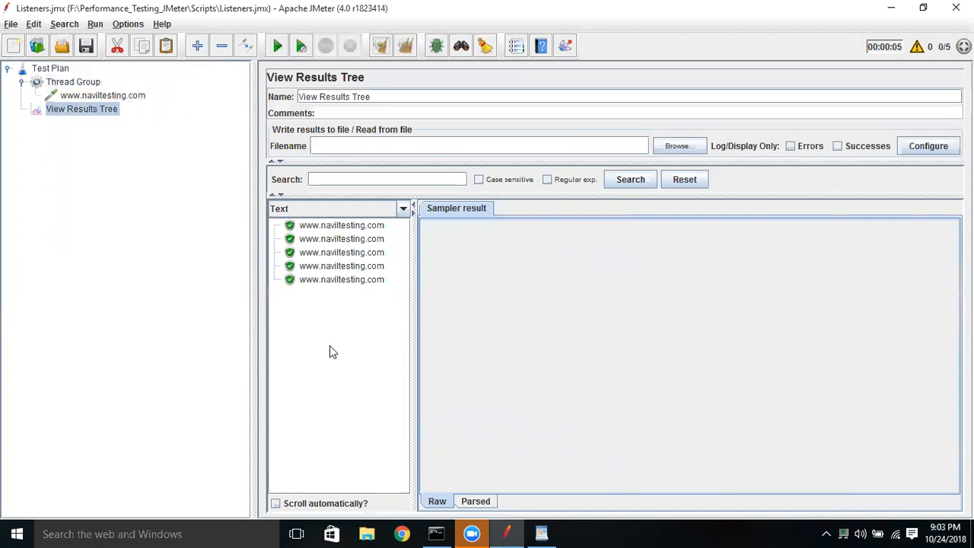
click(358, 228)
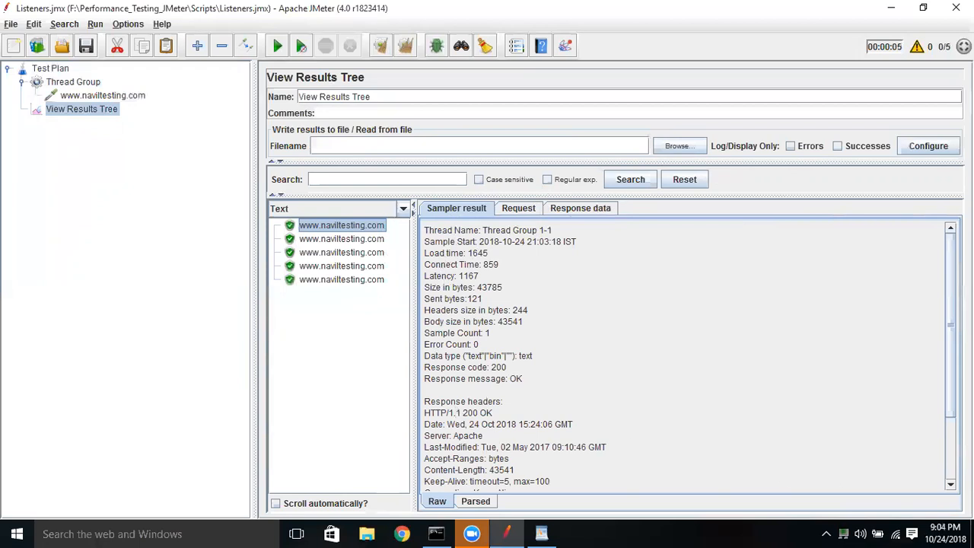
scroll(685, 355, down, 5)
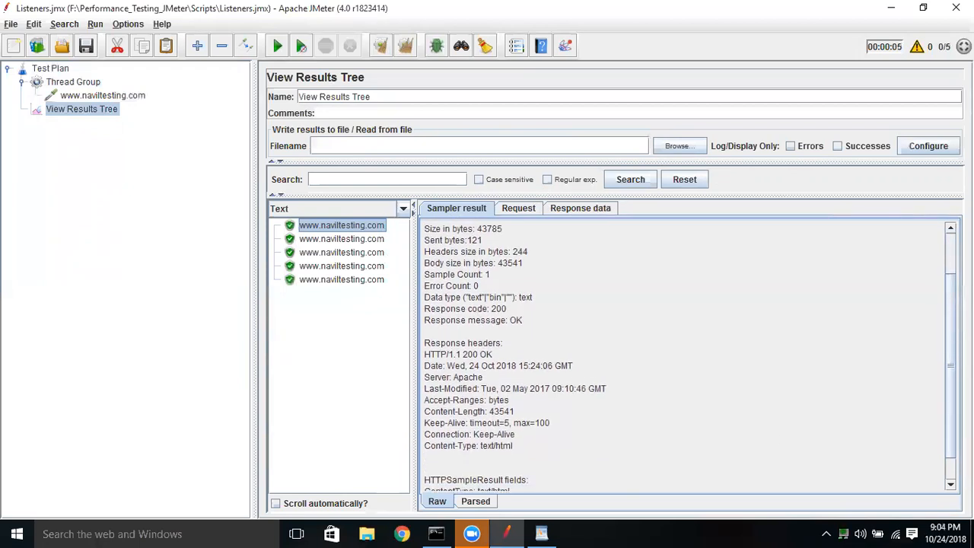
scroll(685, 355, down, 1)
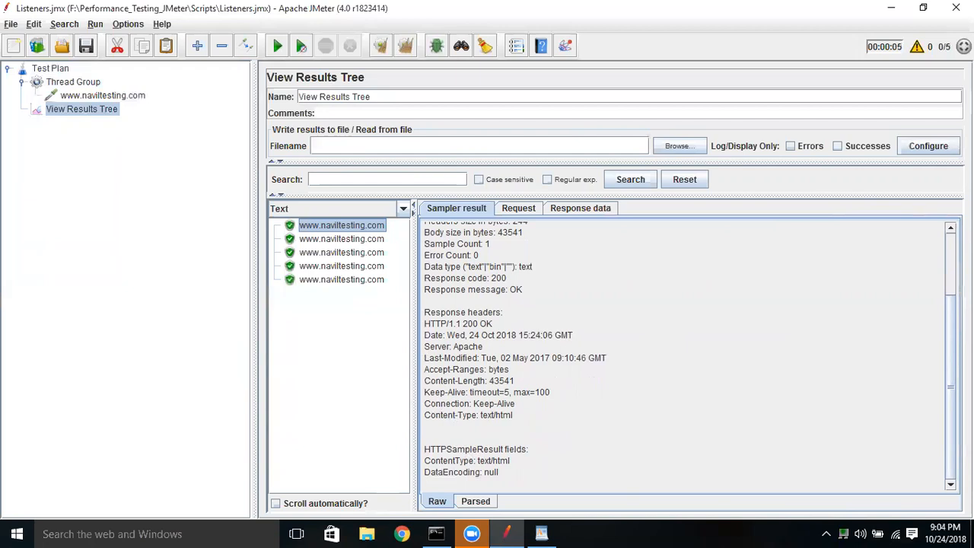
scroll(950, 339, up, 3)
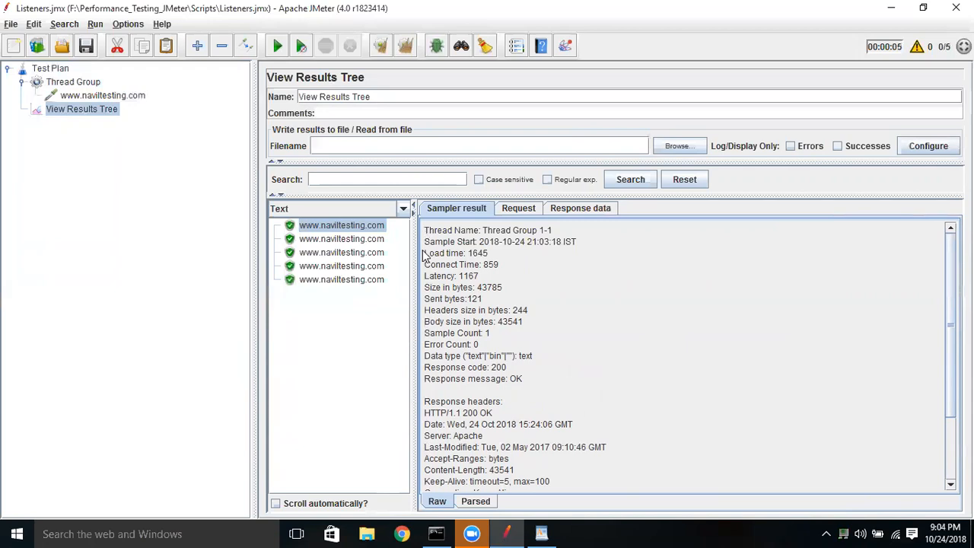
Examine the load time, connect time, latency and byte sizes in the first request's sampler result.
drag(424, 254, 498, 305)
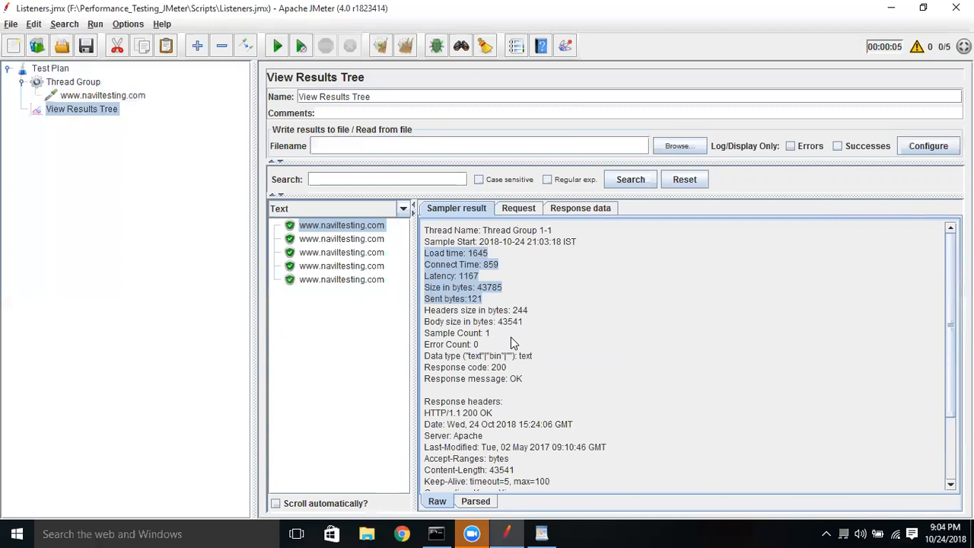
click(513, 342)
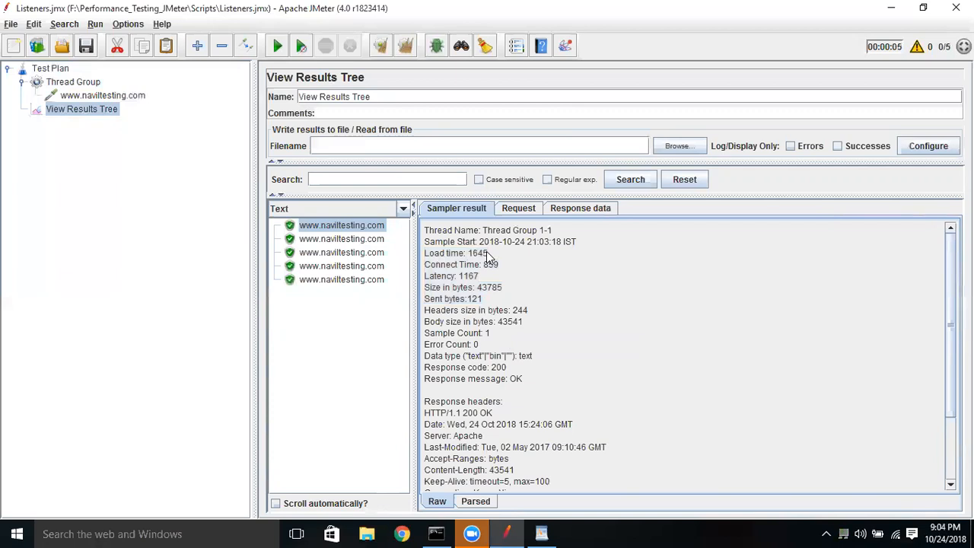
drag(486, 252, 468, 254)
Inspect the first sample's request details, including its cookies, request headers, host and user agent.
click(521, 208)
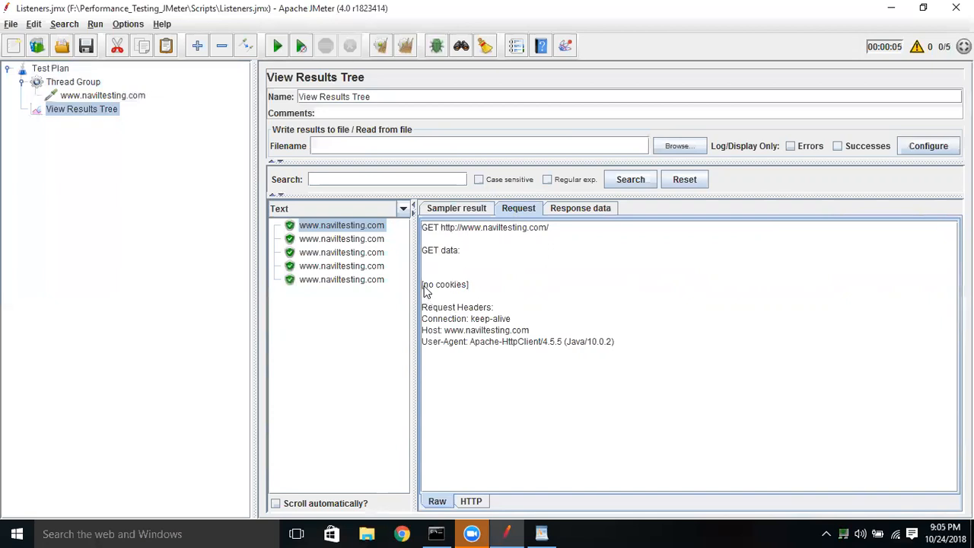
drag(422, 286, 481, 292)
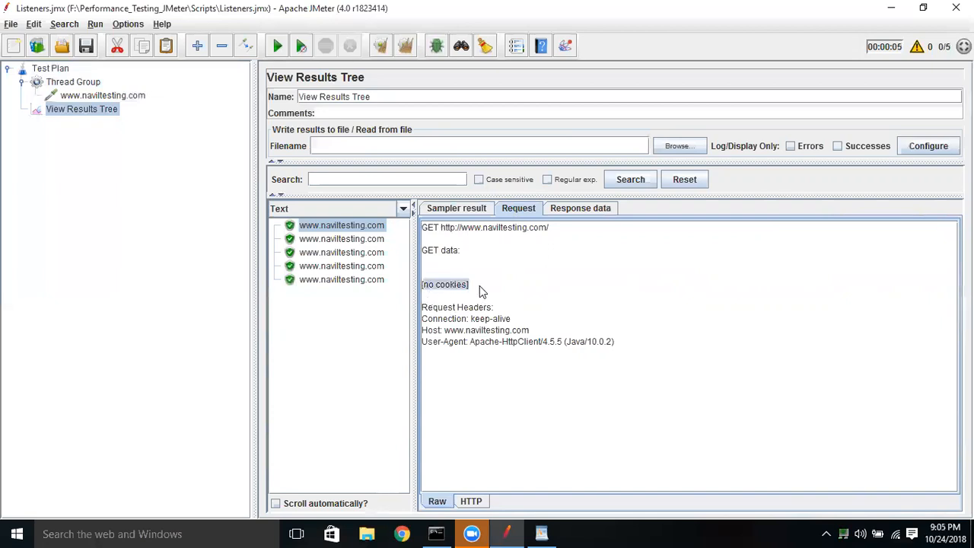
click(424, 312)
drag(424, 312, 502, 335)
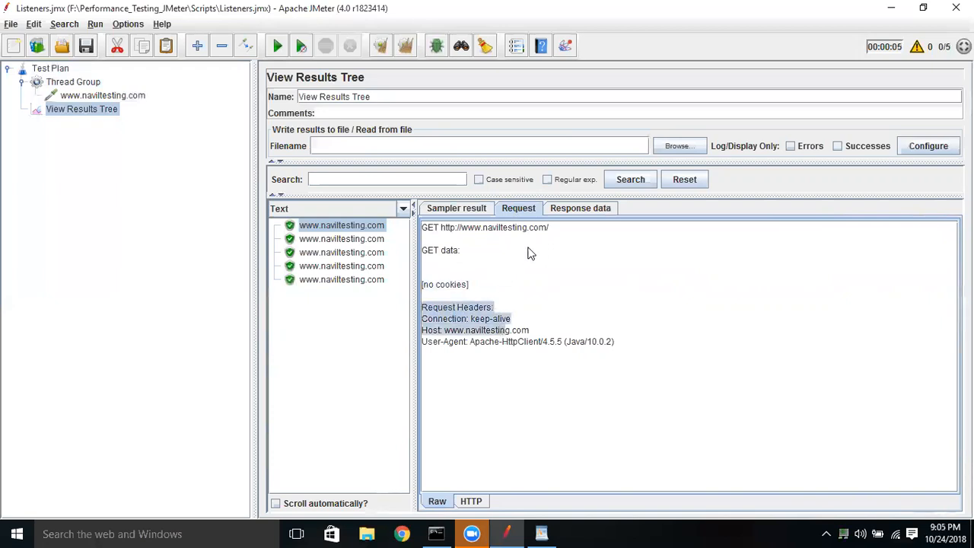
click(471, 336)
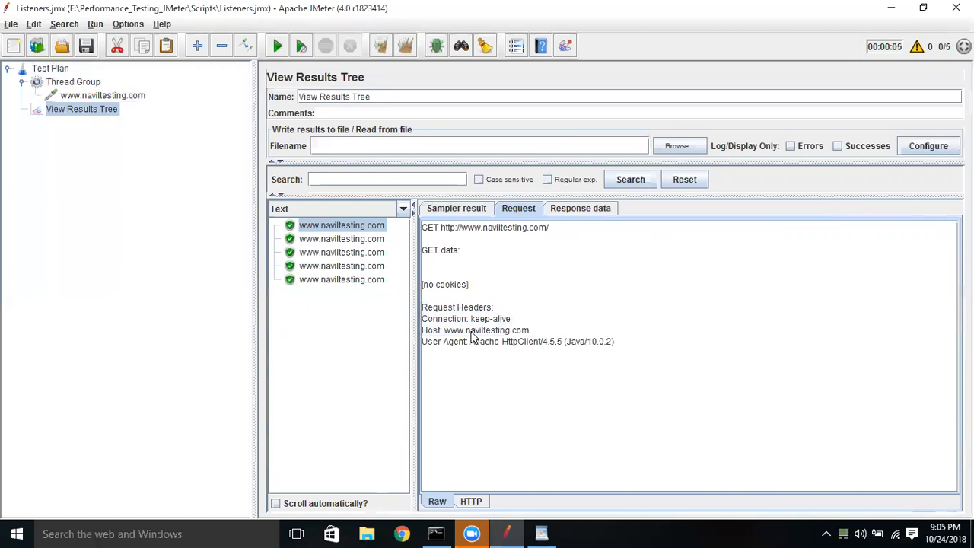
drag(520, 336, 672, 355)
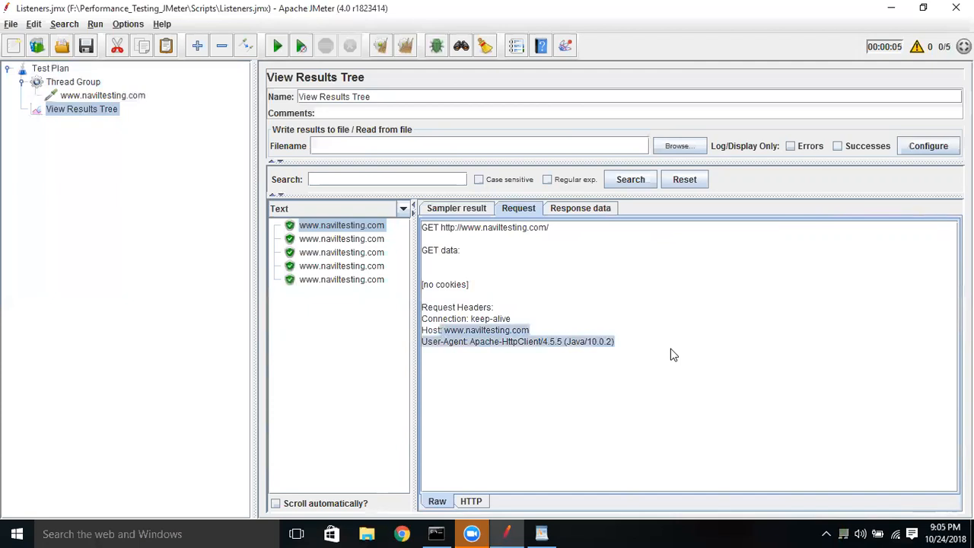
Display the first sample's response data, switch its rendering from Text to HTML and read through the rendered page.
click(589, 209)
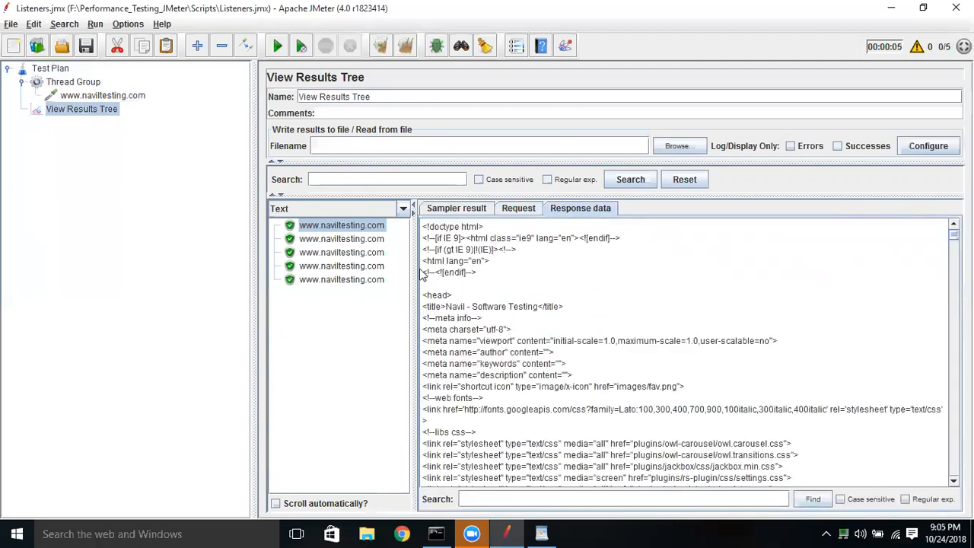
drag(429, 249, 659, 423)
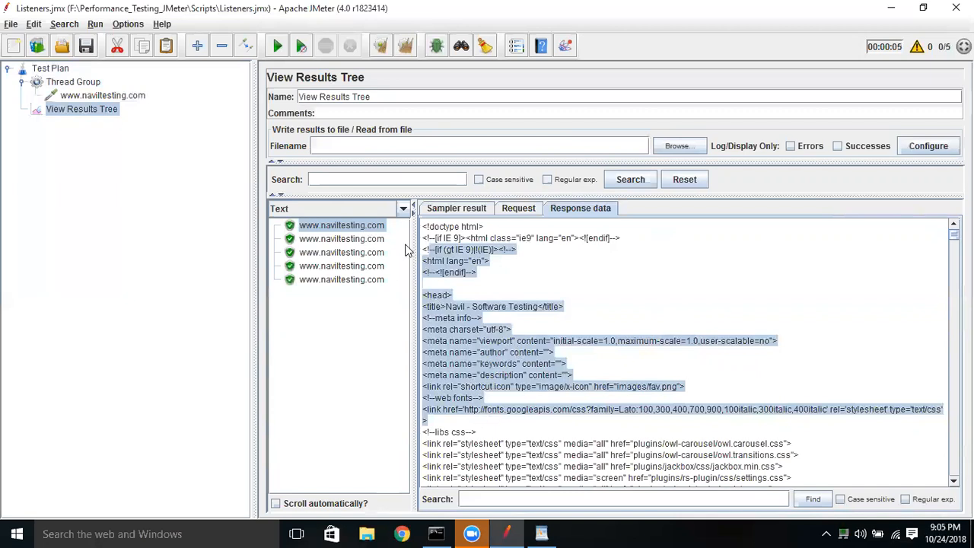
click(403, 210)
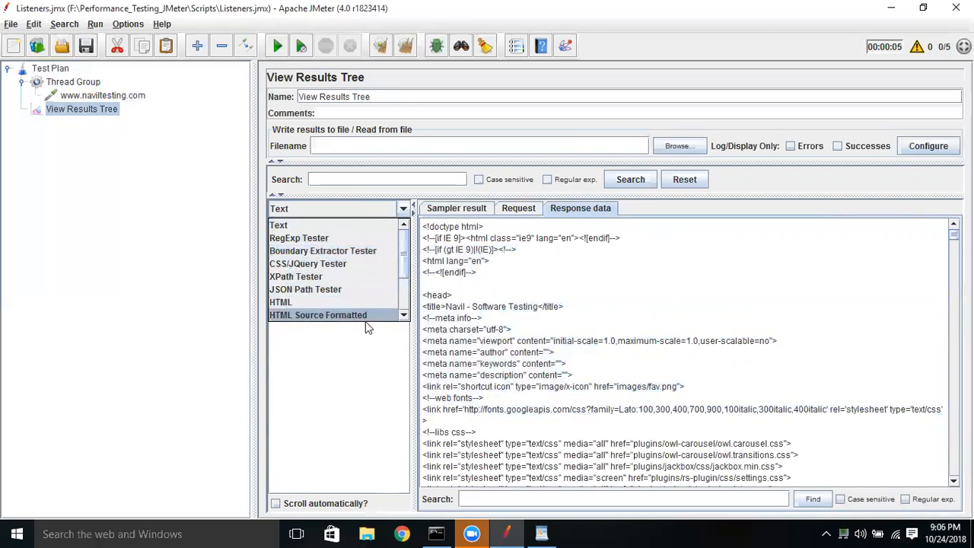
click(403, 315)
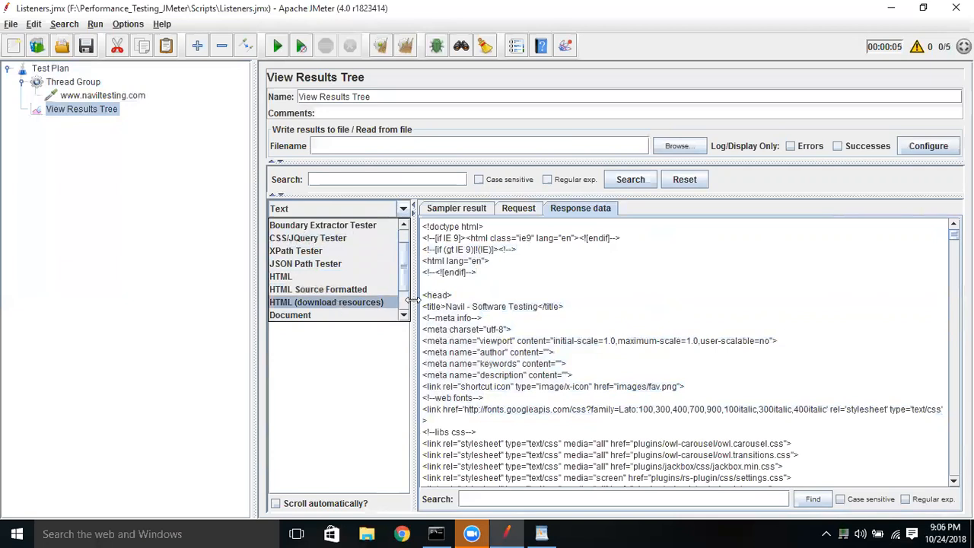
scroll(403, 305, down, 1)
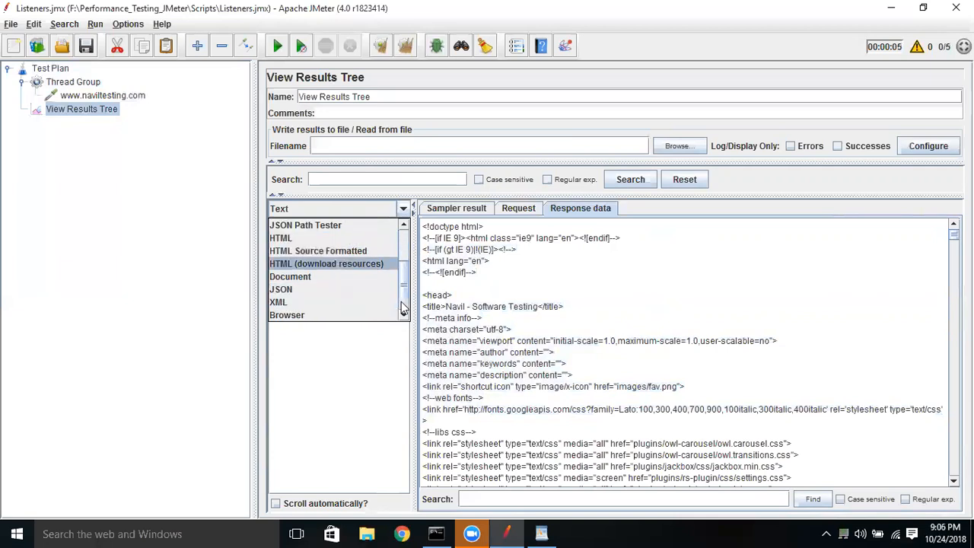
click(320, 244)
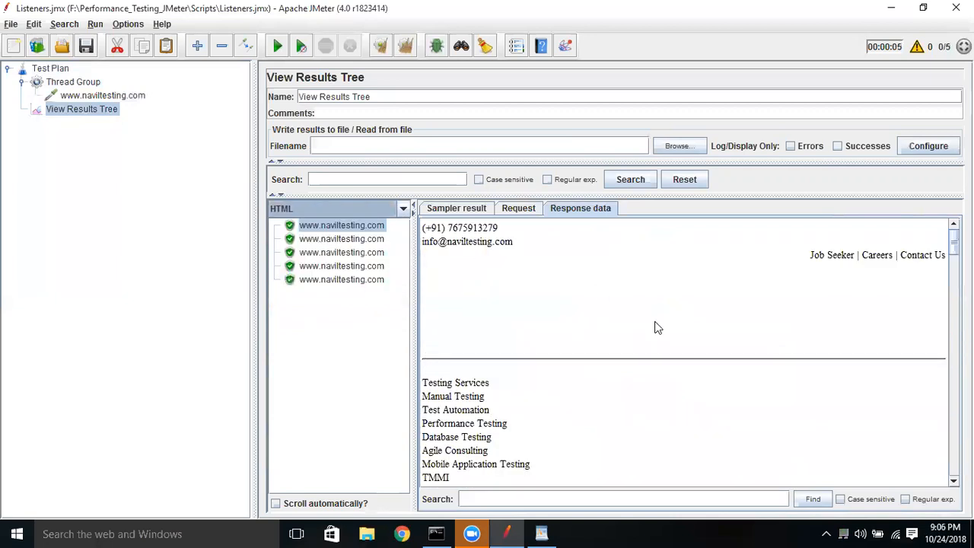
scroll(685, 350, down, 10)
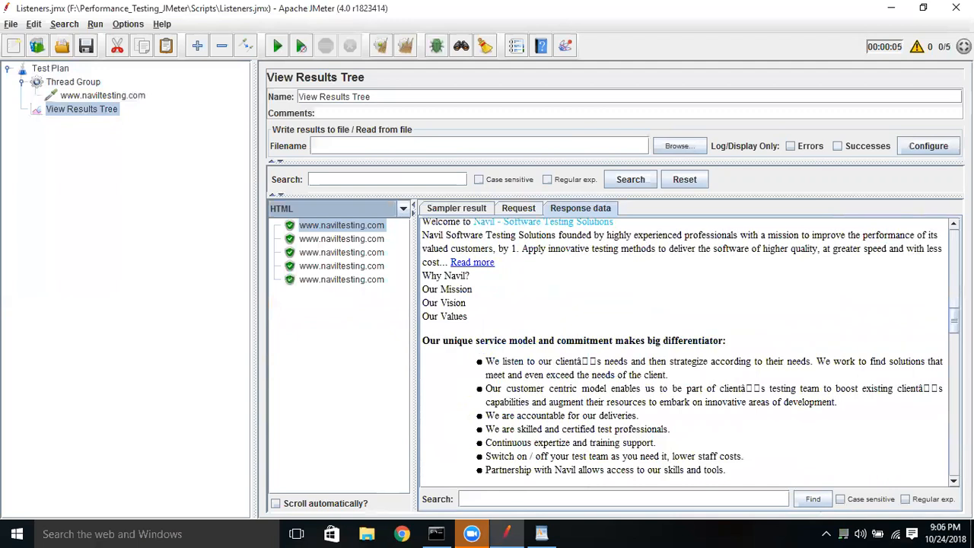
scroll(685, 350, down, 10)
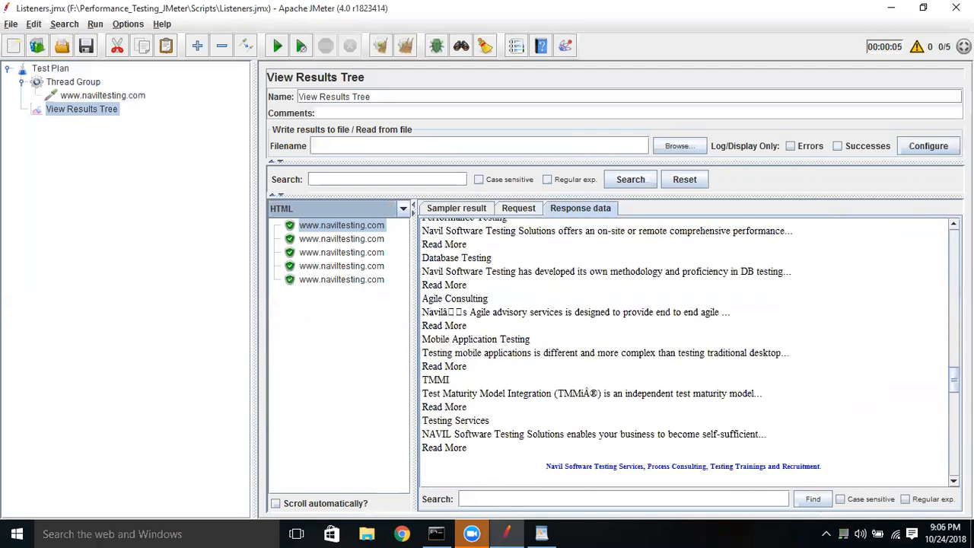
click(303, 210)
click(301, 213)
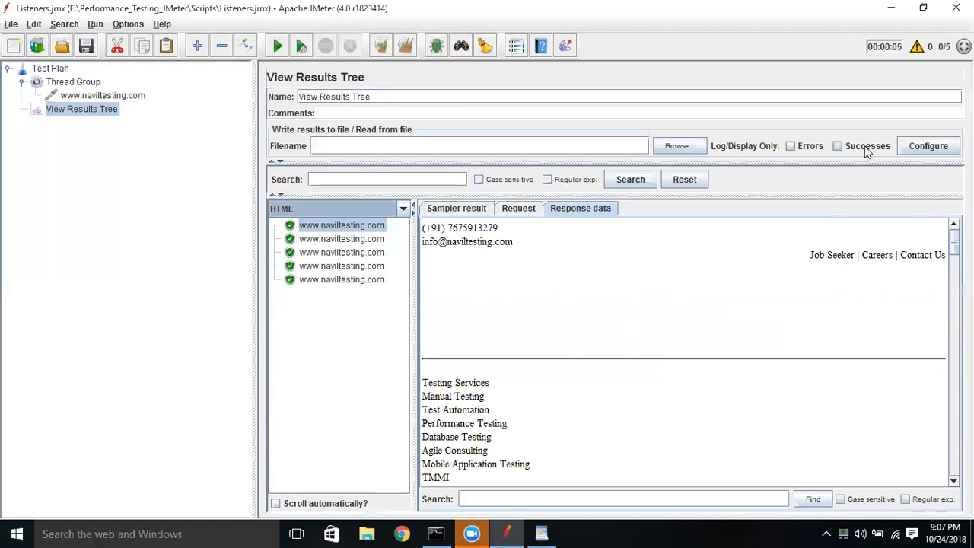
Review which fields are saved in the listener's Sample Result Save Configuration and close it without changes.
click(920, 145)
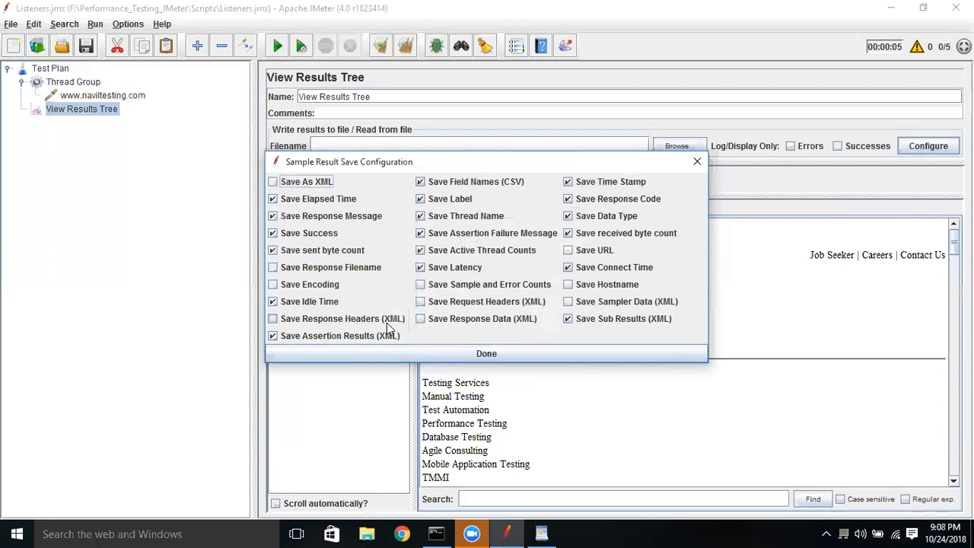
click(497, 355)
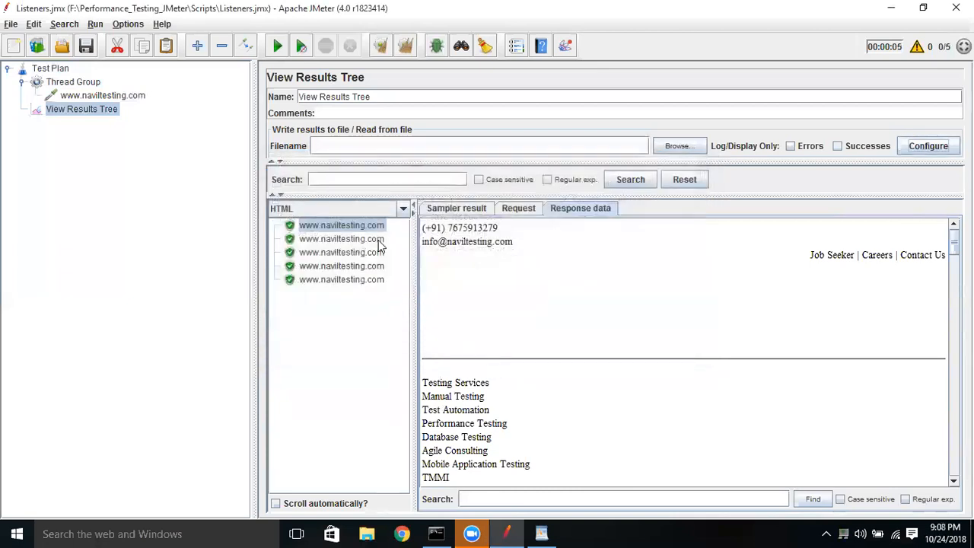
Switch to File Explorer and copy the path of the Scripts folder in Performance_Testing_JMeter on drive F:.
click(547, 145)
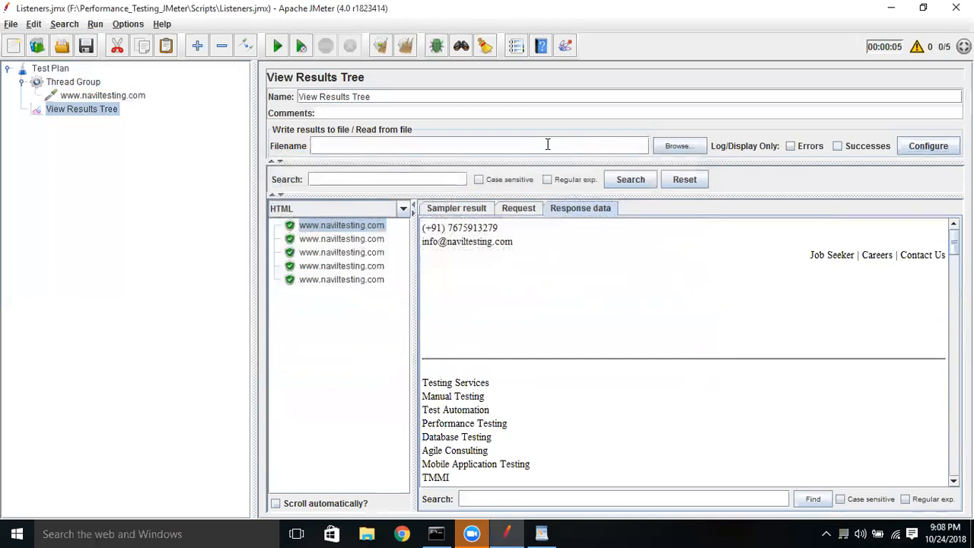
click(358, 531)
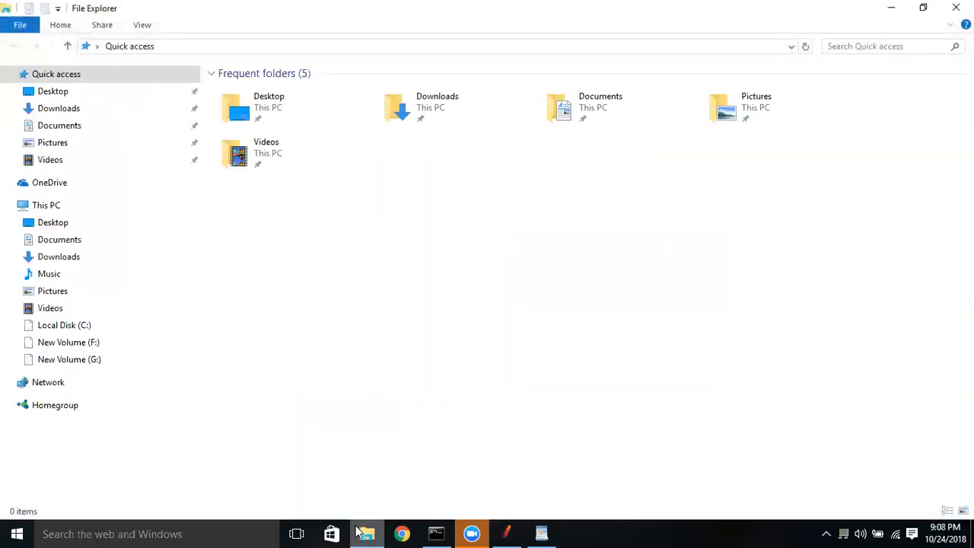
click(89, 344)
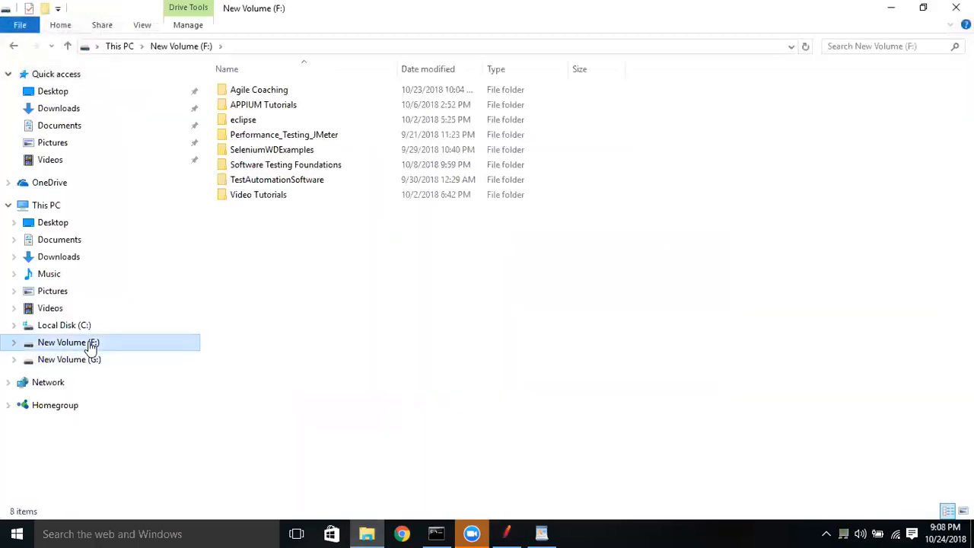
double_click(317, 136)
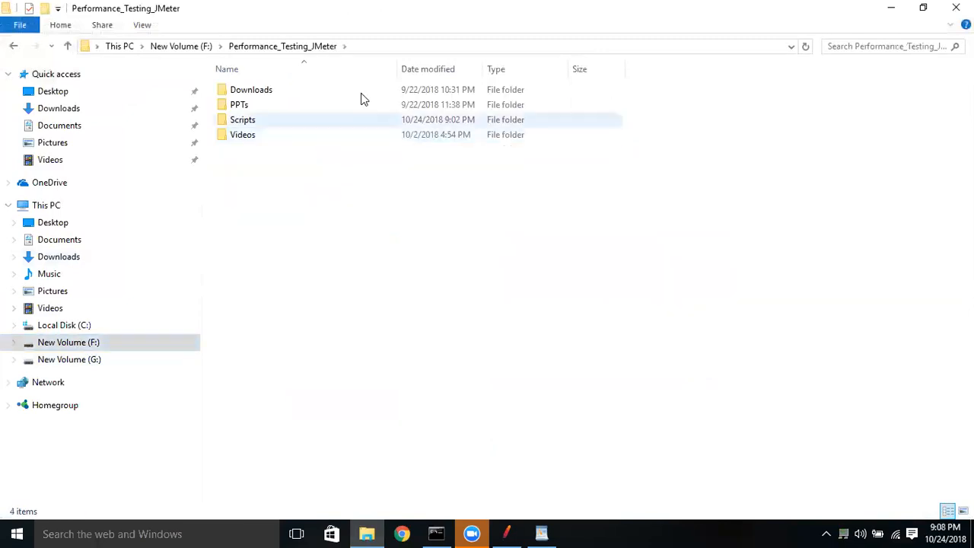
click(276, 127)
double_click(276, 127)
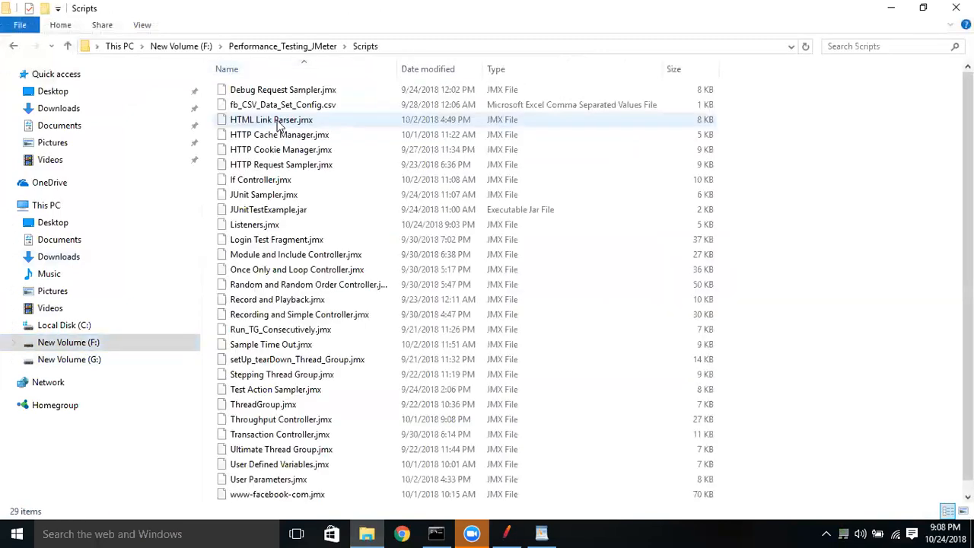
click(454, 43)
key(ctrl+c)
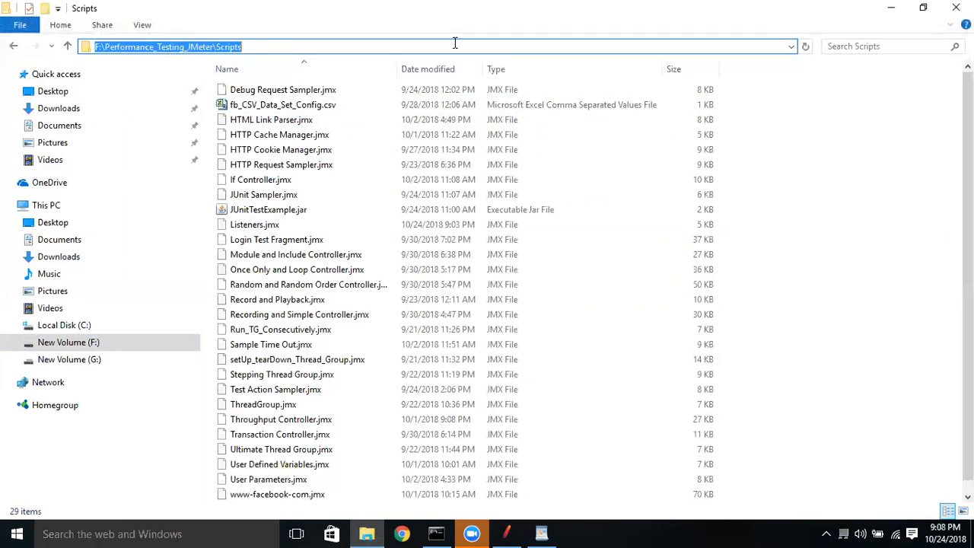
Back in JMeter, set the View Results Tree output file to F:\Performance_Testing_JMeter\Scripts\ListenerVRT.csv using the copied folder path.
click(506, 534)
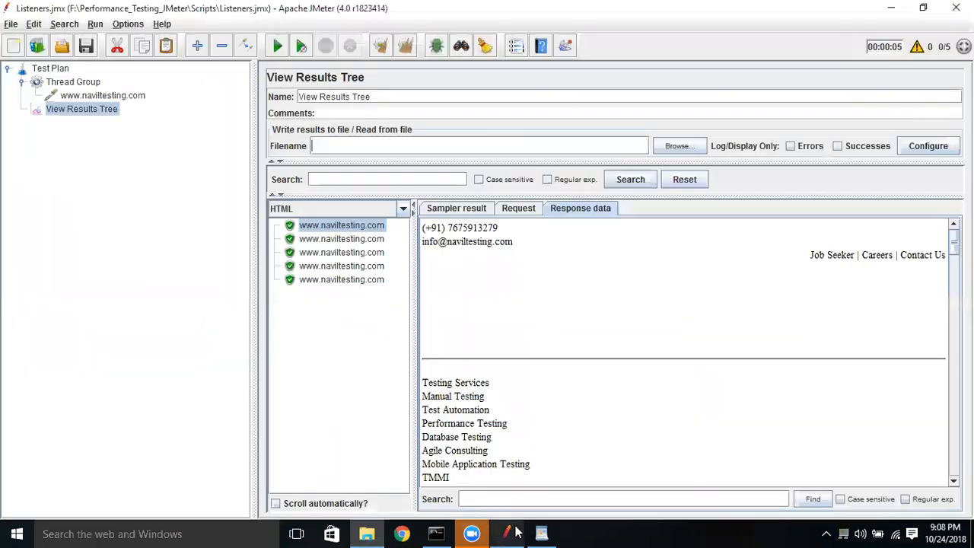
click(477, 143)
key(ctrl+v)
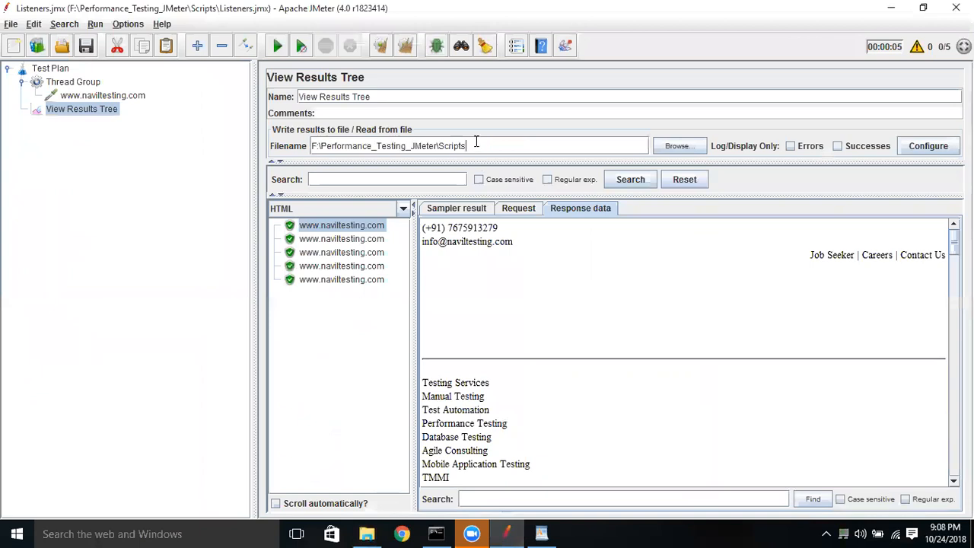
text(\ListenerVRT.csv)
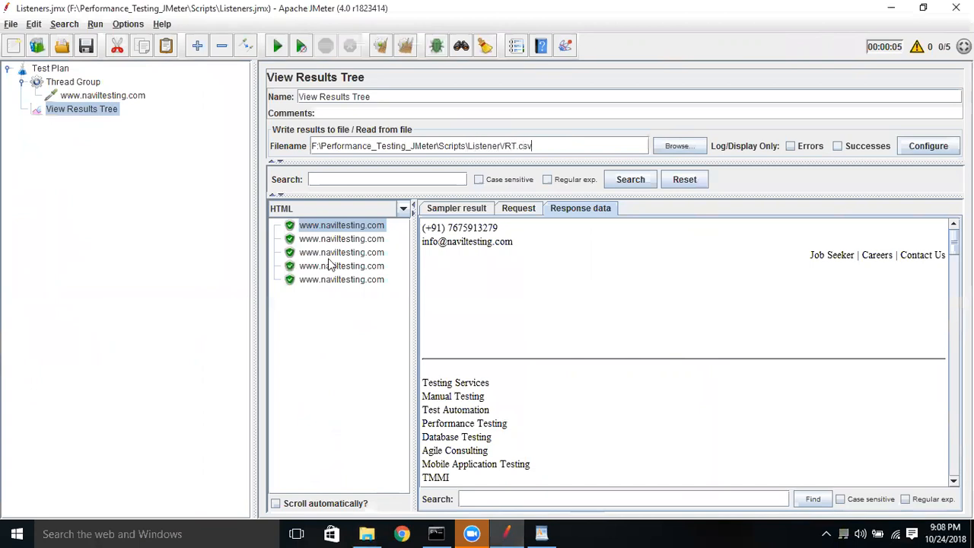
Clear all earlier results and run the test again so it writes to the CSV file.
click(409, 49)
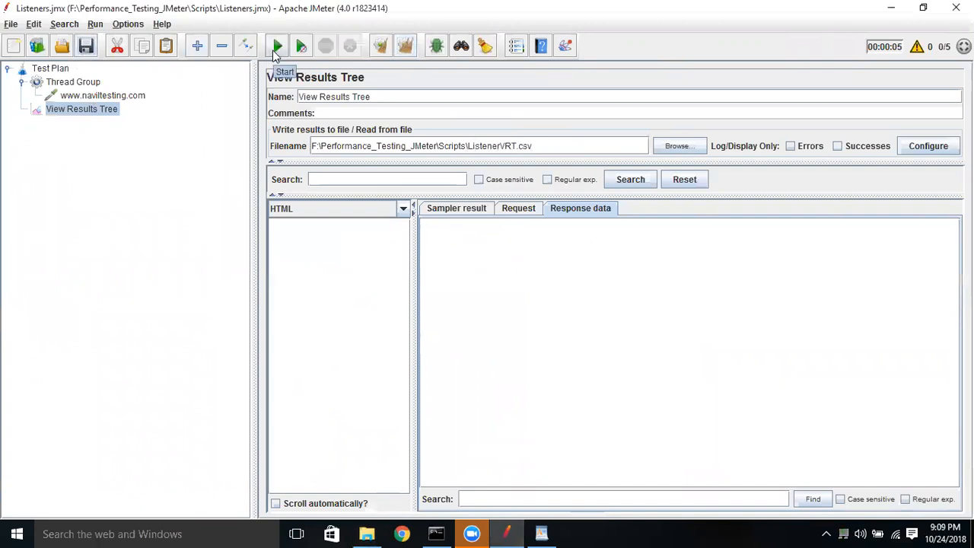
click(276, 49)
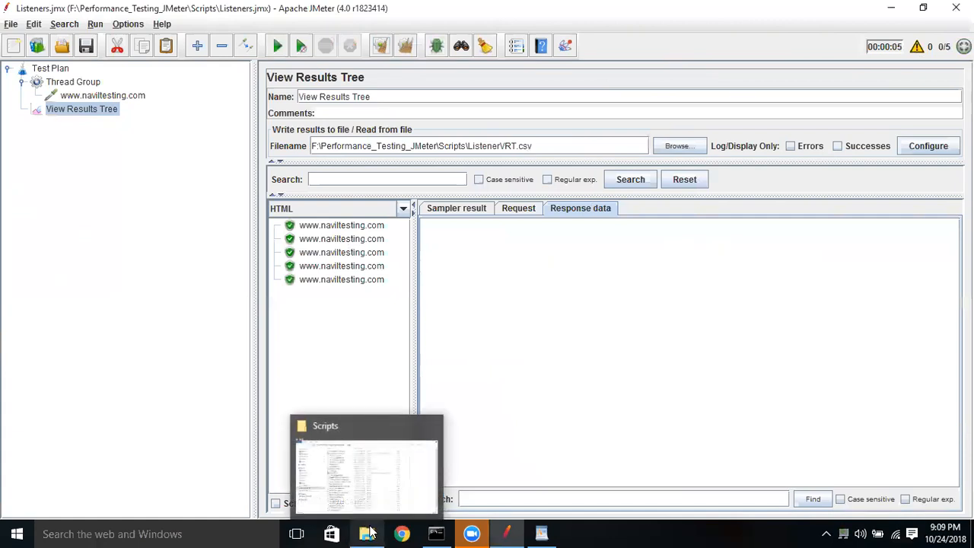
Switch to the Scripts folder in File Explorer and open ListenerVRT.csv in Excel.
click(363, 518)
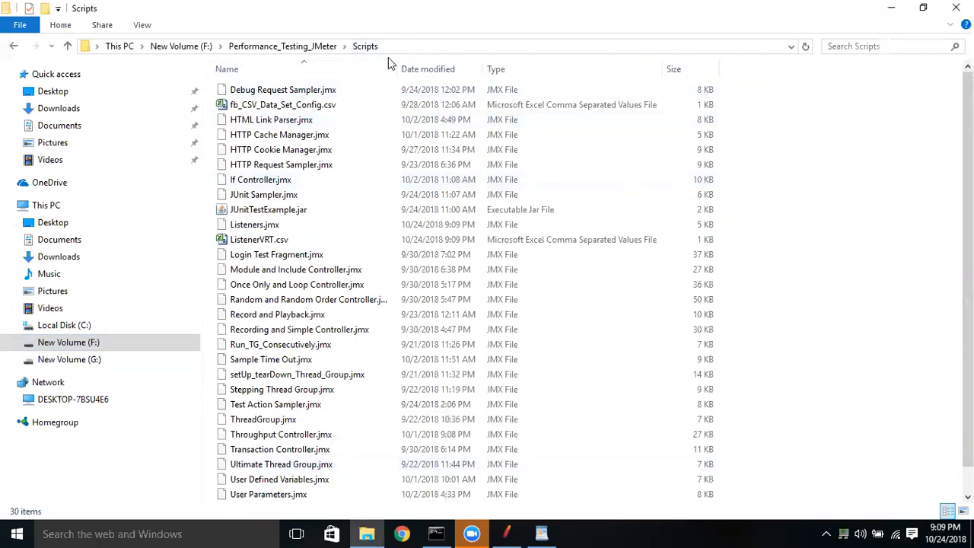
click(270, 241)
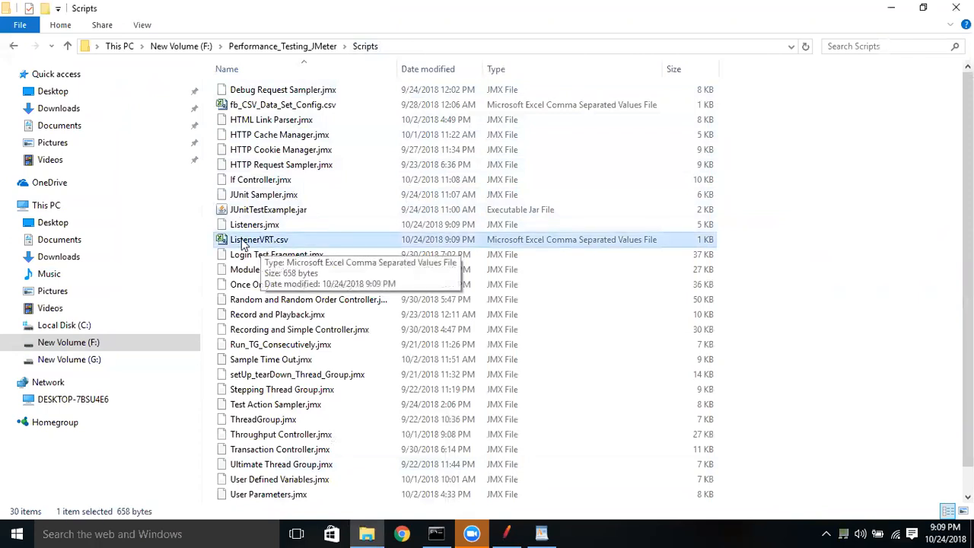
double_click(244, 241)
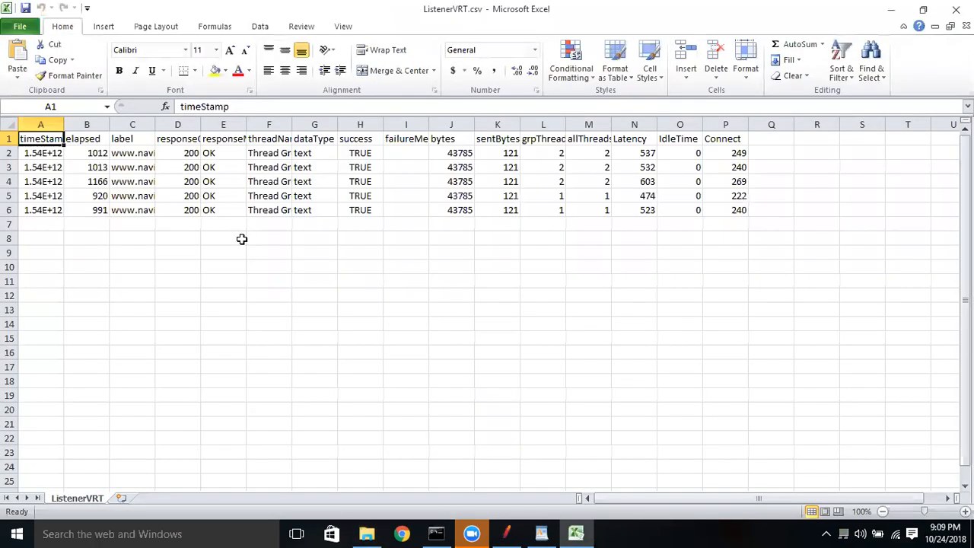
Auto-fit the timeStamp and label columns in ListenerVRT.csv and examine the timeStamp, elapsed and label data.
double_click(63, 122)
click(59, 155)
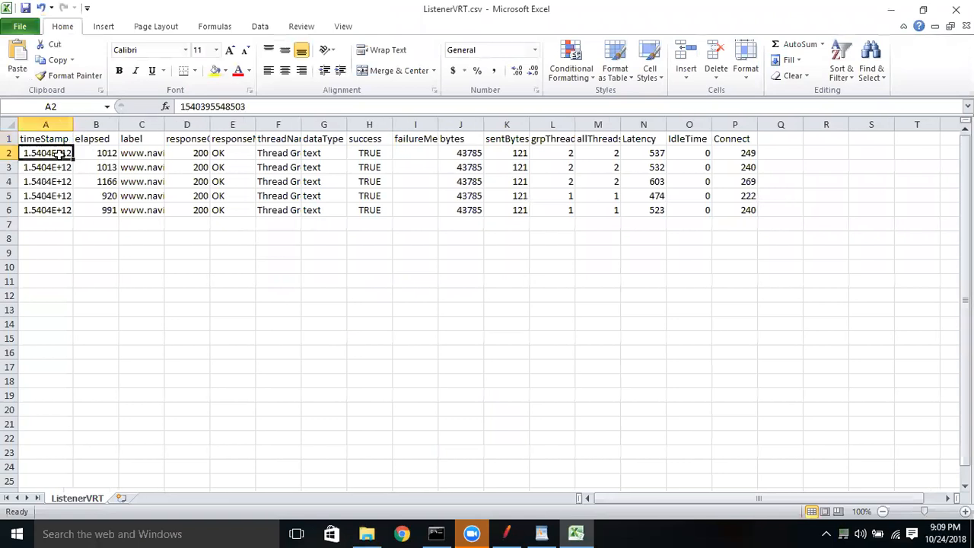
click(51, 140)
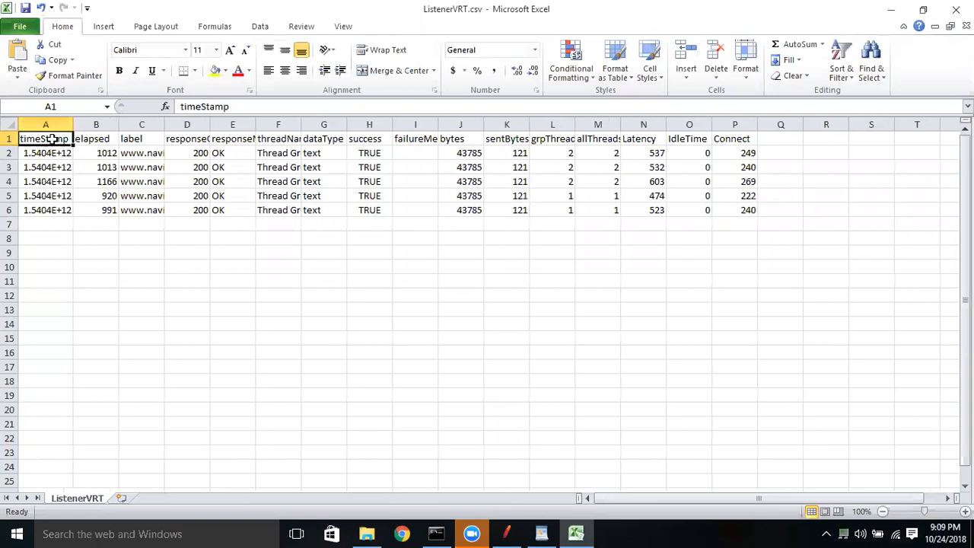
click(80, 139)
click(126, 138)
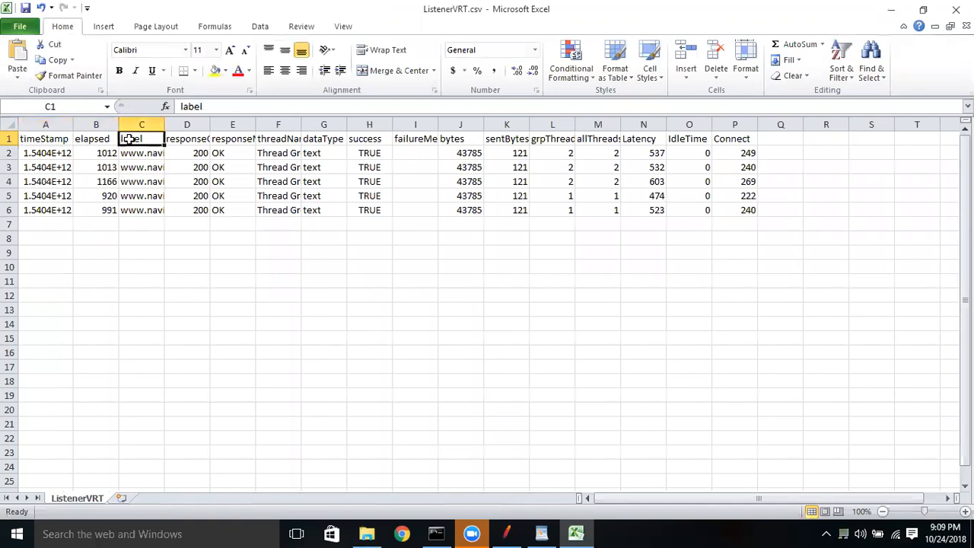
double_click(164, 123)
click(169, 152)
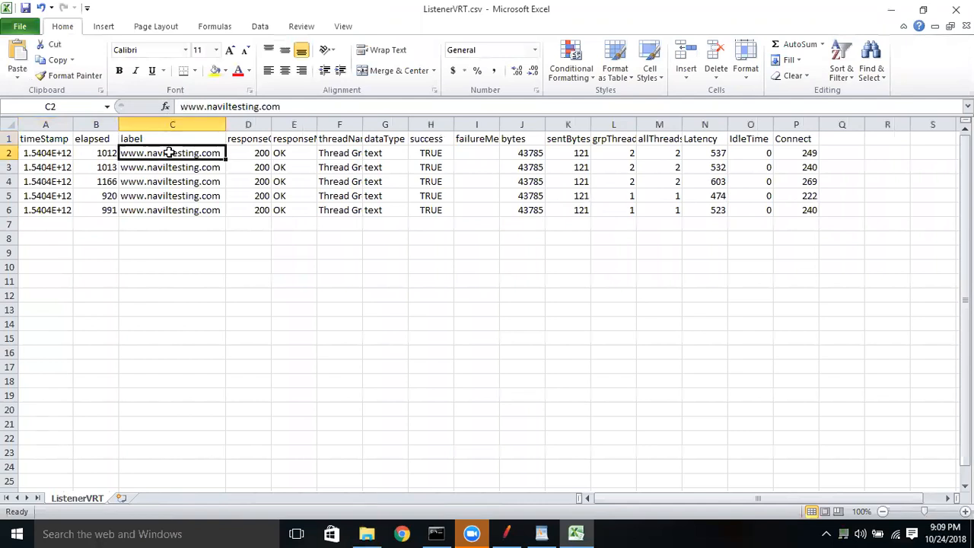
Examine the result columns responseCode, responseMessage, threadName, dataType, success, failureMessage and bytes.
click(263, 136)
click(289, 136)
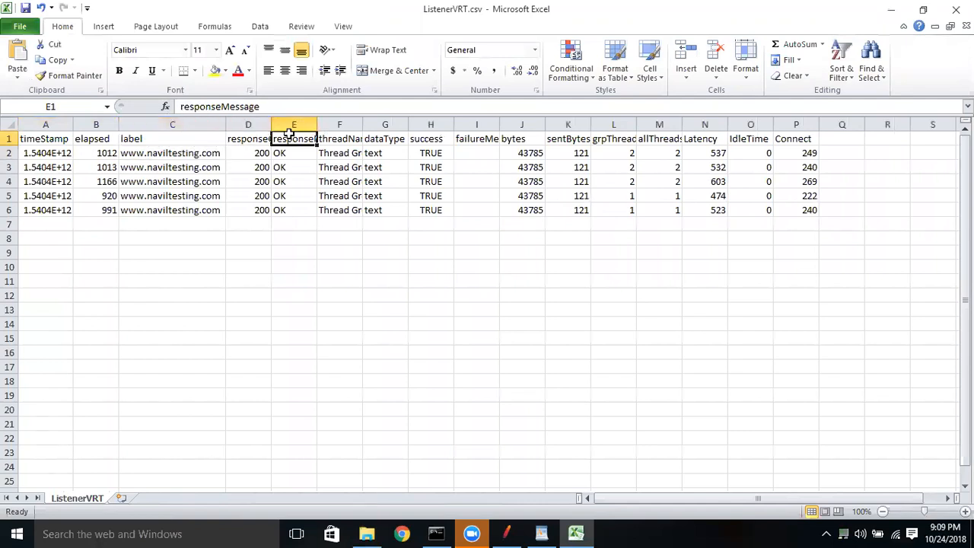
click(323, 136)
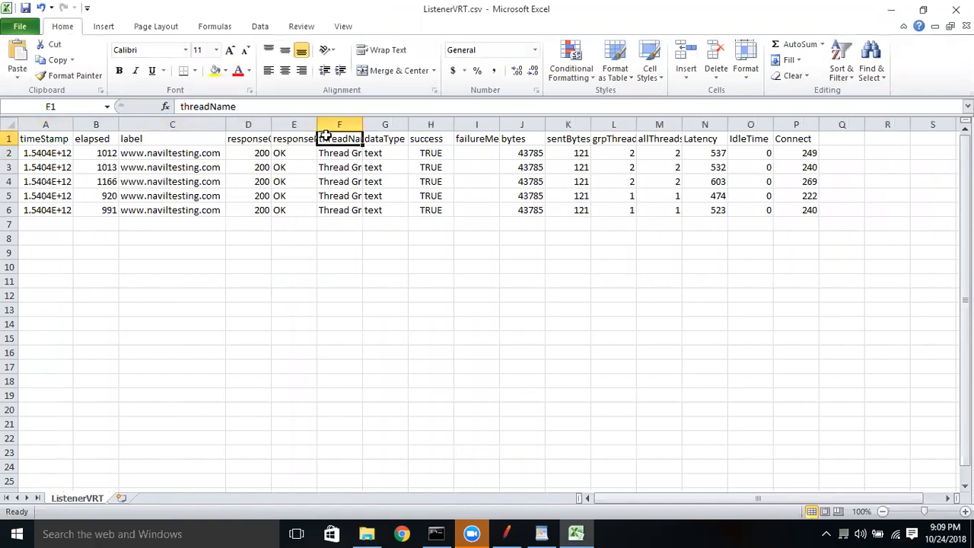
click(376, 138)
click(440, 140)
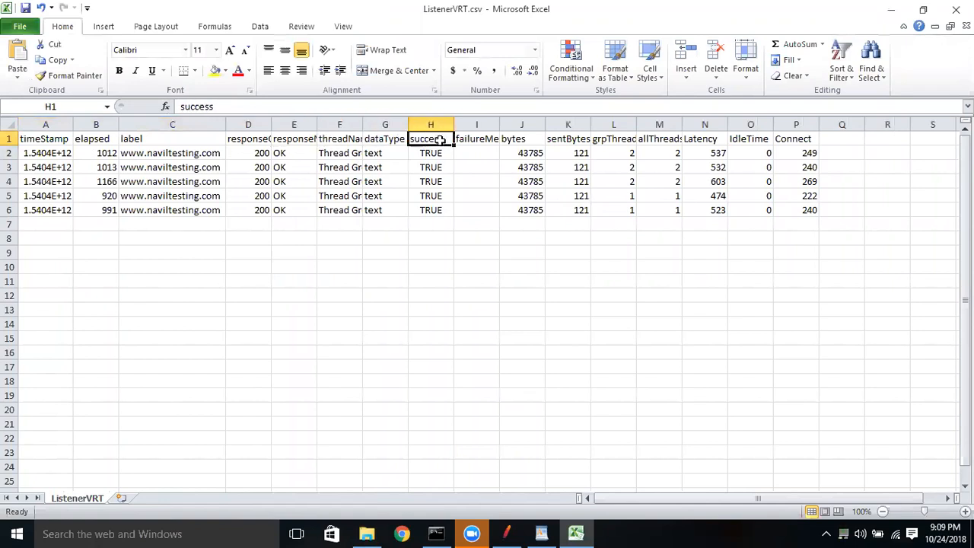
click(480, 139)
click(514, 140)
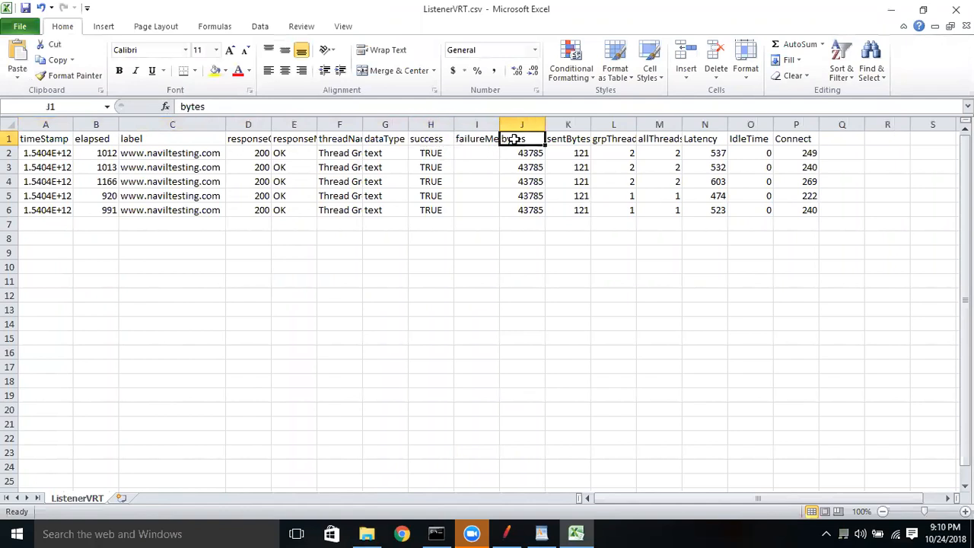
Examine the sentBytes, grpThreads, allThreads, Latency, IdleTime and Connect columns, and return to the timeStamp header.
click(573, 139)
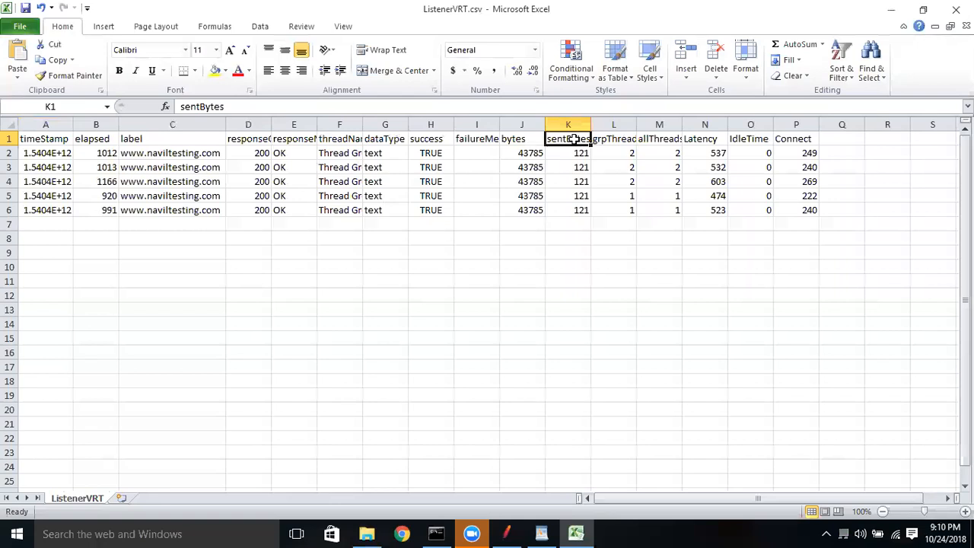
click(610, 139)
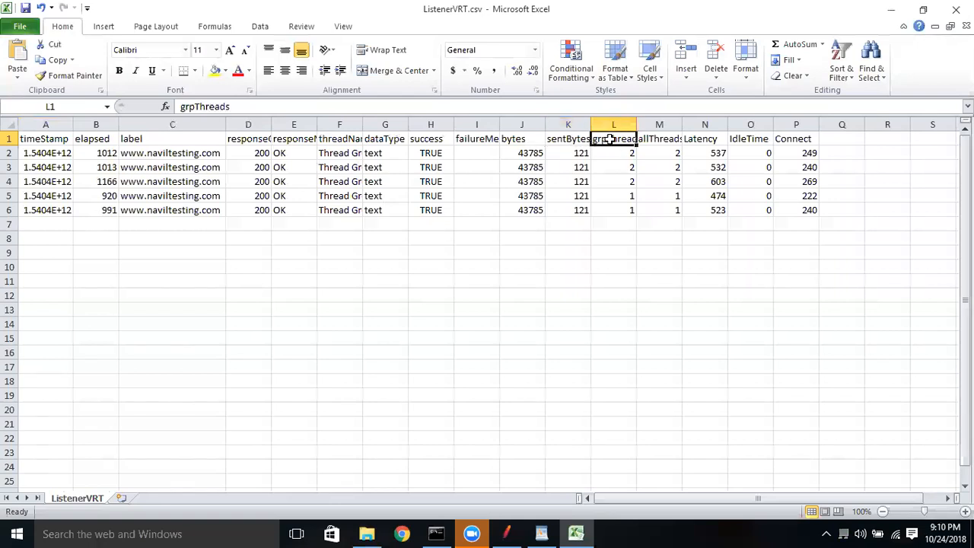
click(660, 137)
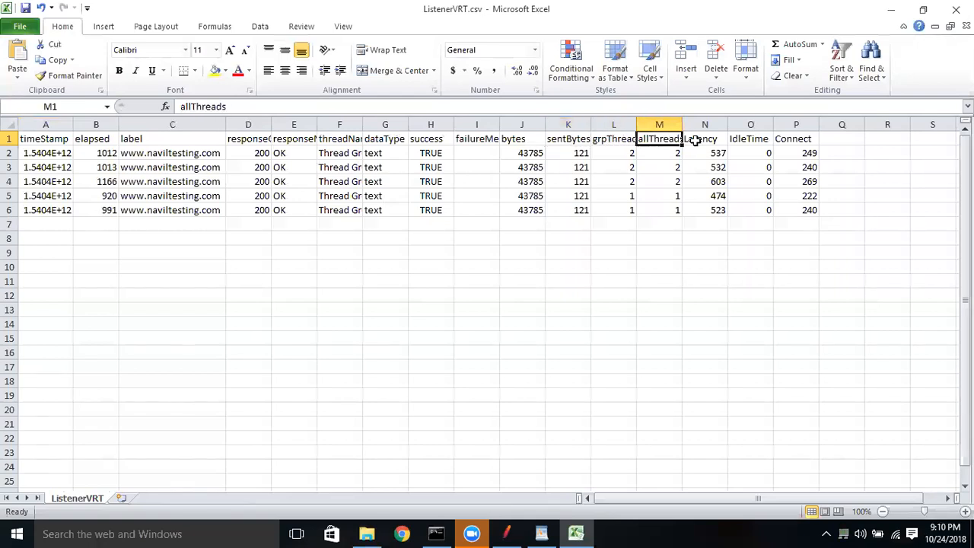
click(695, 140)
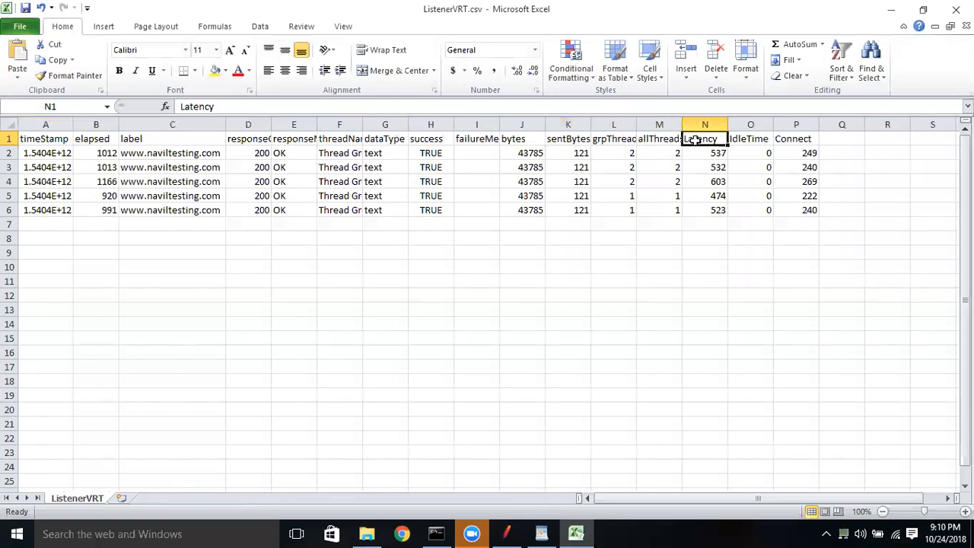
click(747, 138)
click(784, 138)
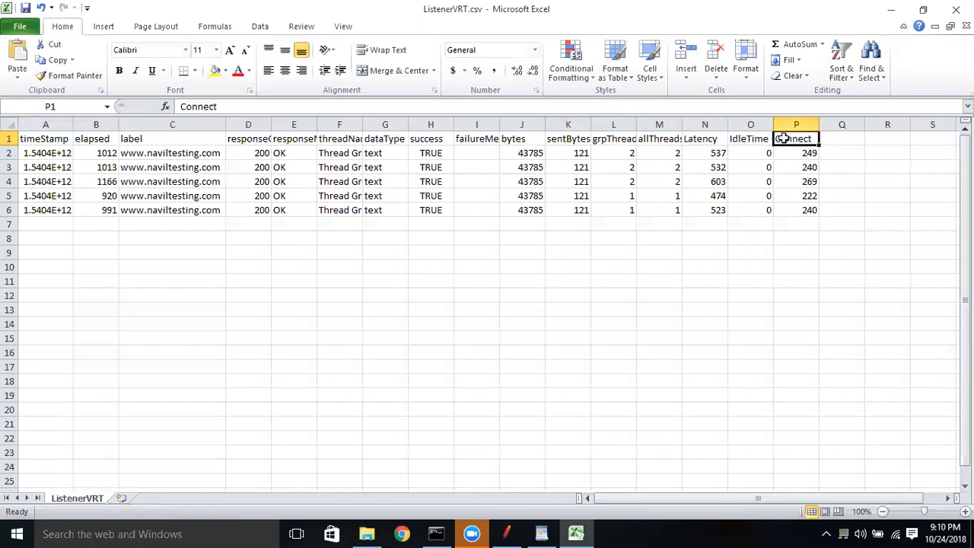
click(712, 139)
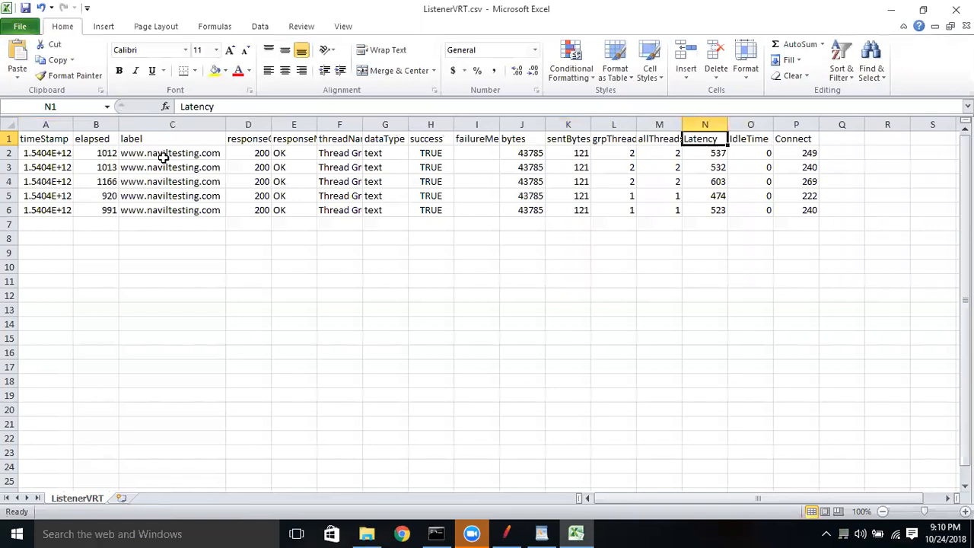
click(35, 137)
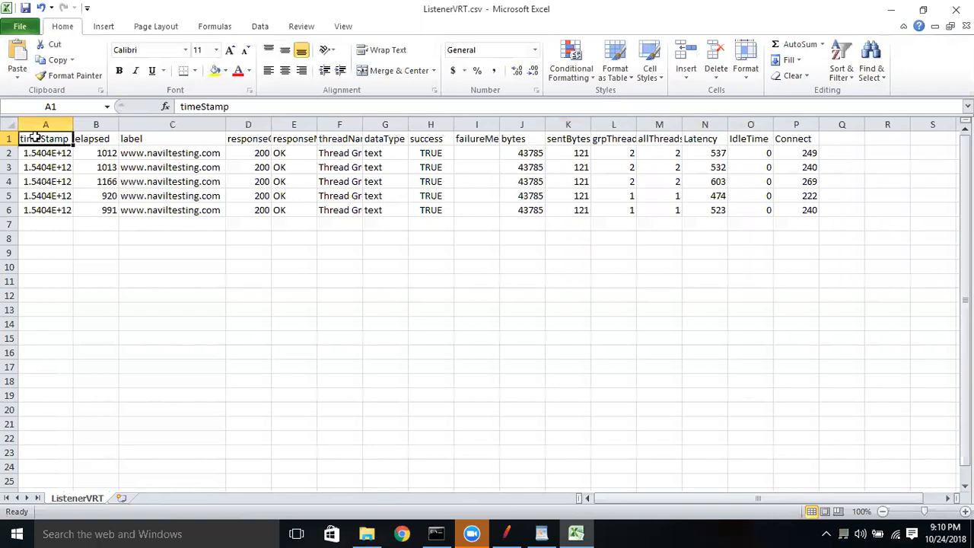
Close ListenerVRT.csv in Excel without saving the changes and switch to JMeter.
click(510, 531)
click(510, 532)
click(955, 9)
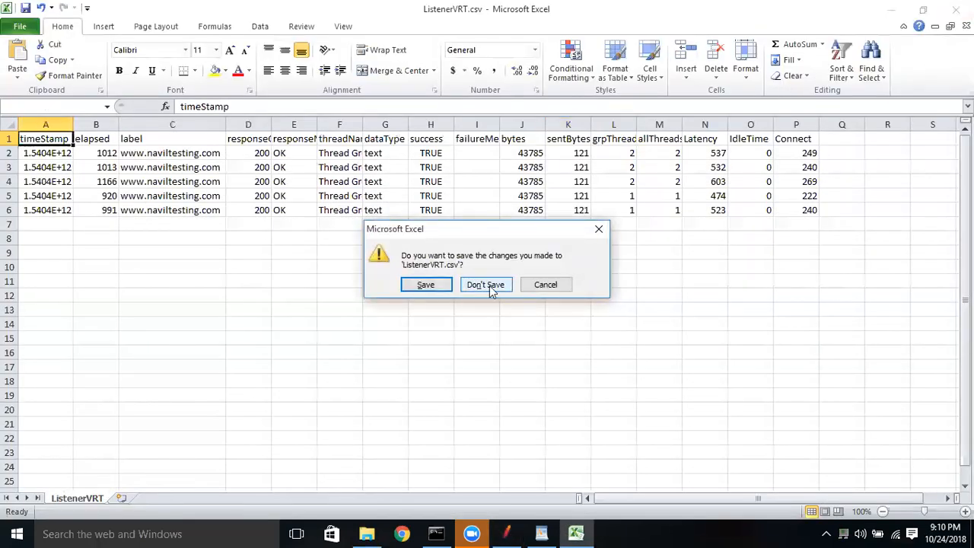
click(487, 285)
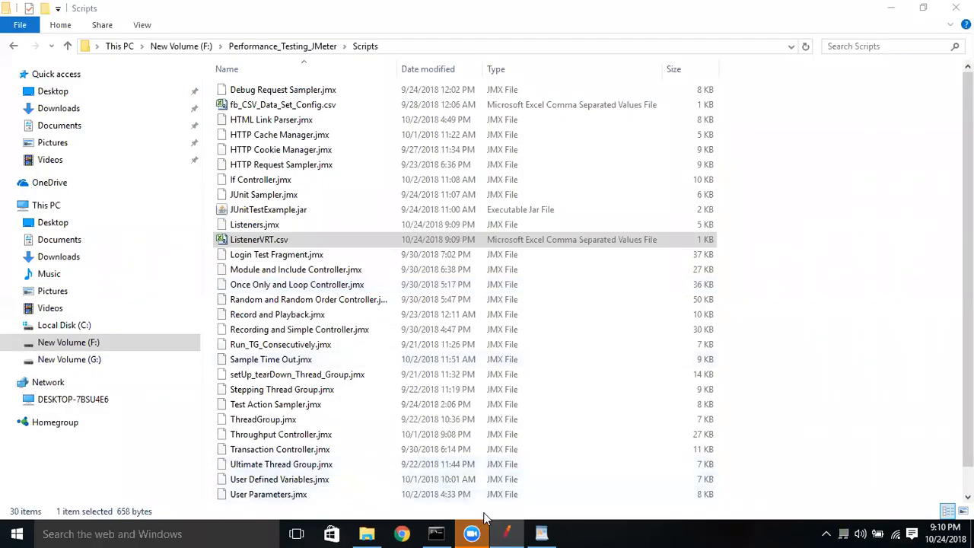
click(513, 528)
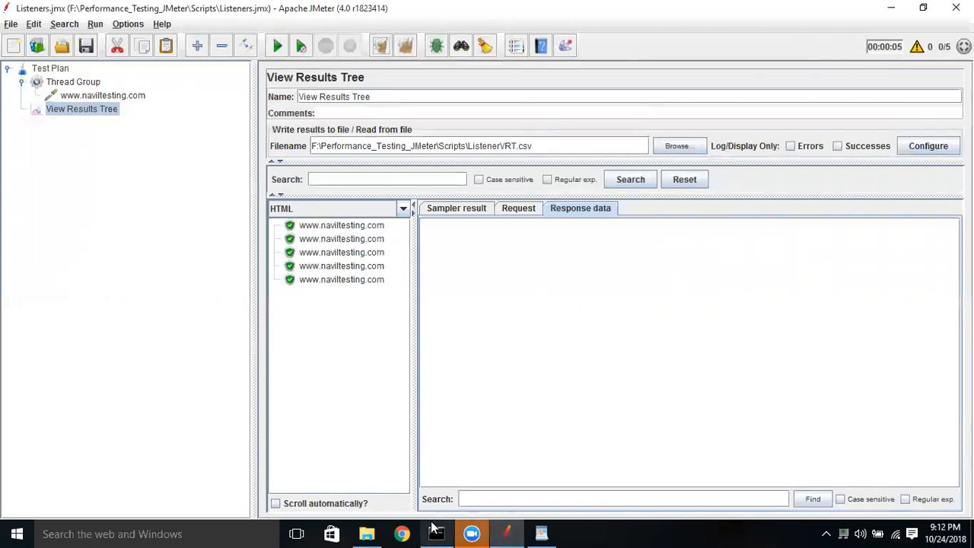
Switch to File Explorer and open the bin folder of apache-jmeter-4.0 inside Performance_Testing_JMeter\Downloads on drive F:.
click(368, 534)
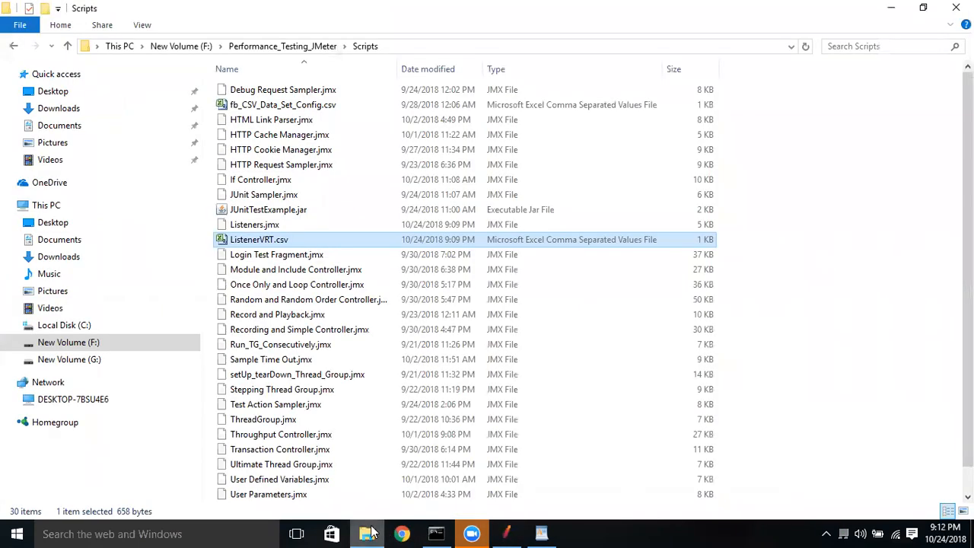
click(292, 47)
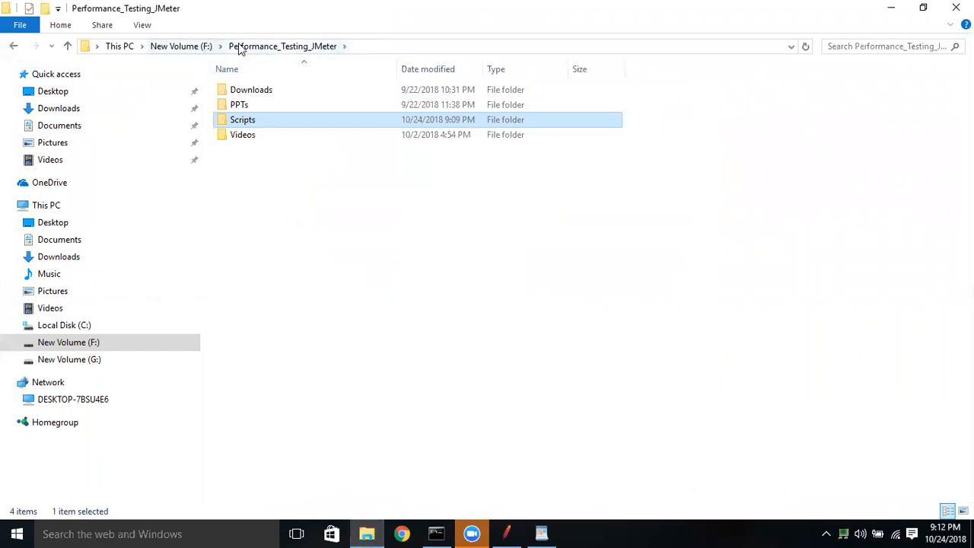
click(200, 45)
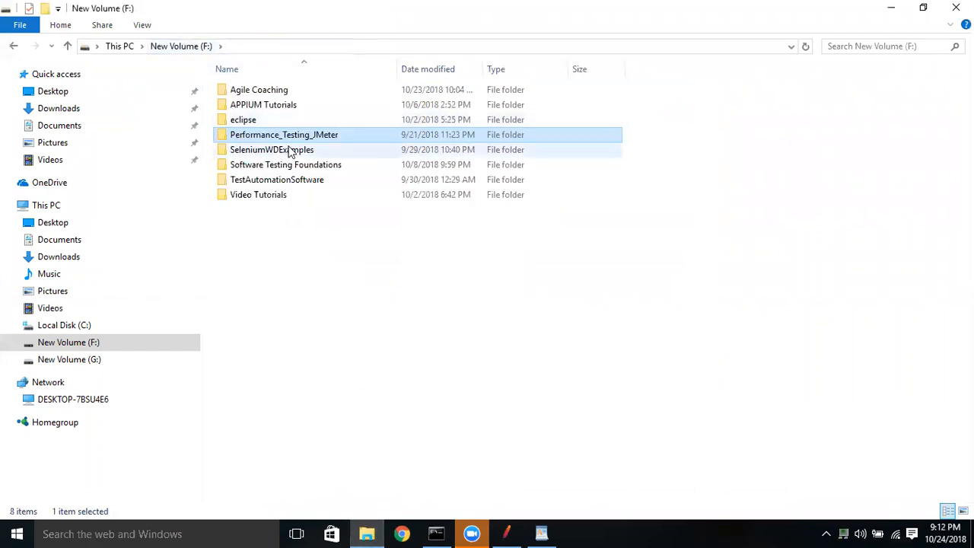
double_click(283, 136)
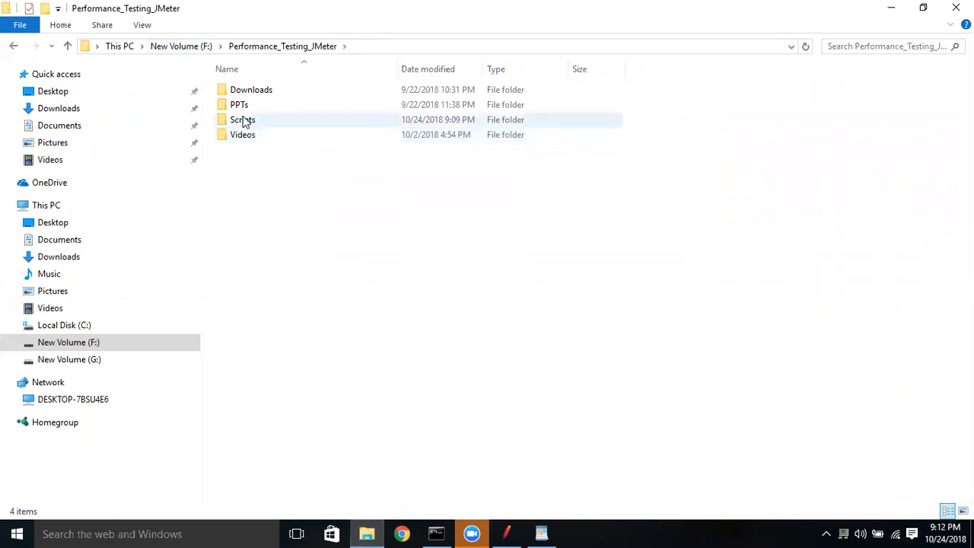
double_click(276, 92)
double_click(276, 92)
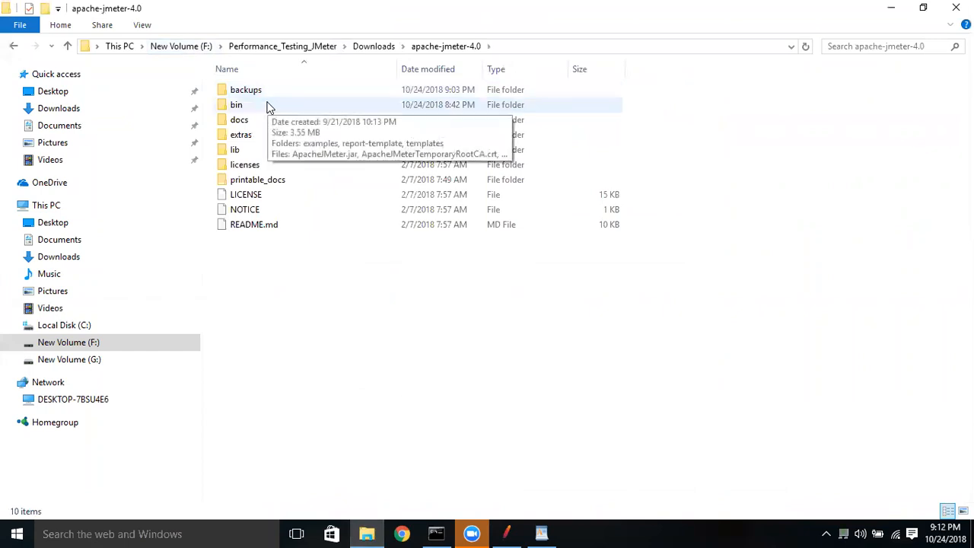
double_click(268, 106)
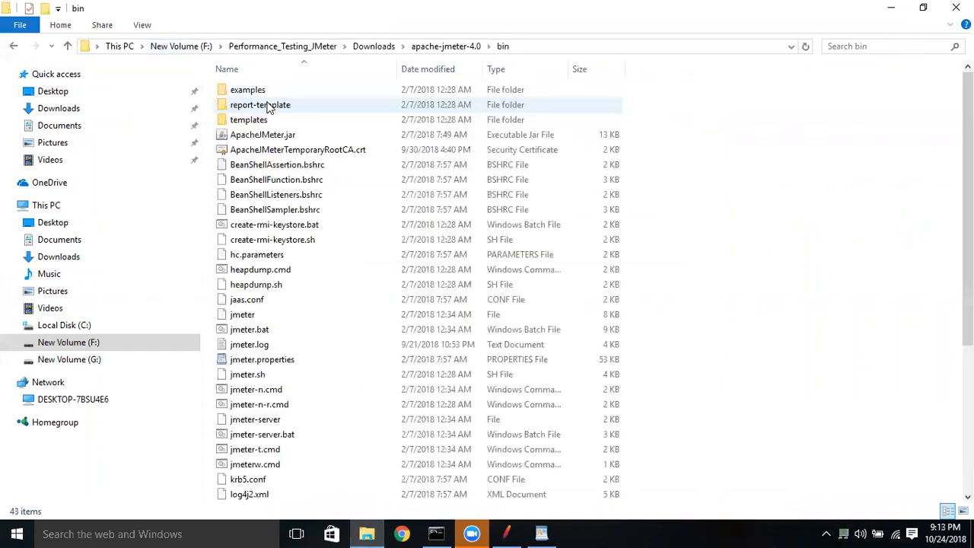
Open jmeter.bat from the bin folder for editing in a maximized Notepad window.
click(267, 330)
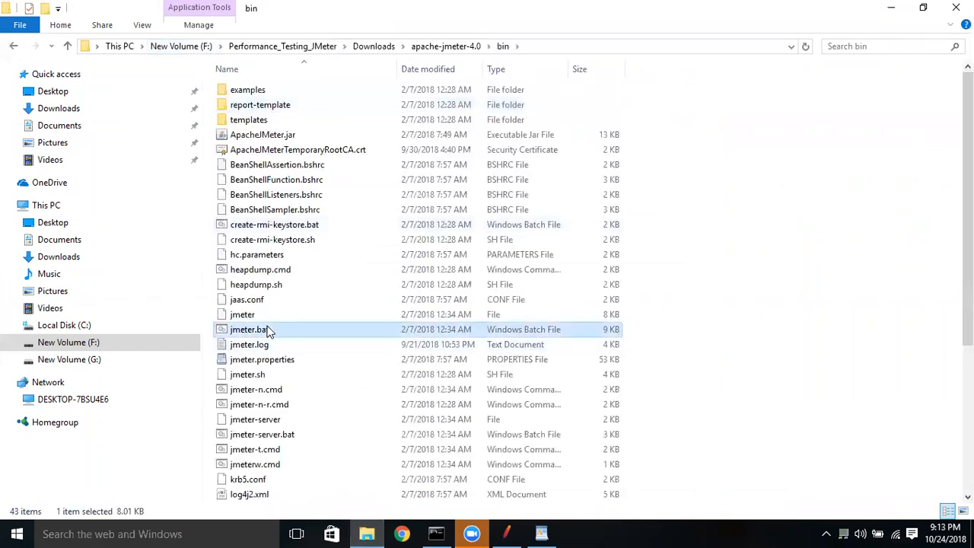
right_click(268, 330)
click(311, 79)
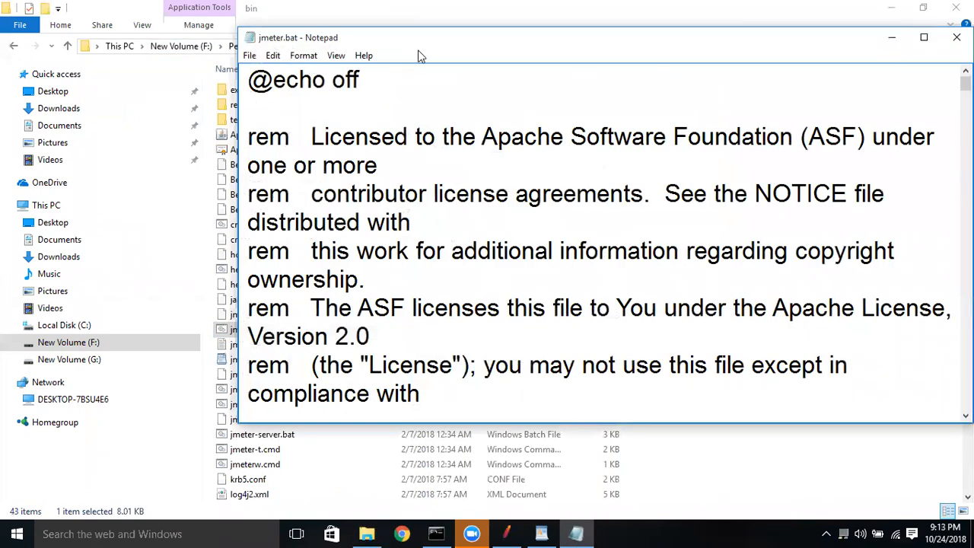
double_click(417, 46)
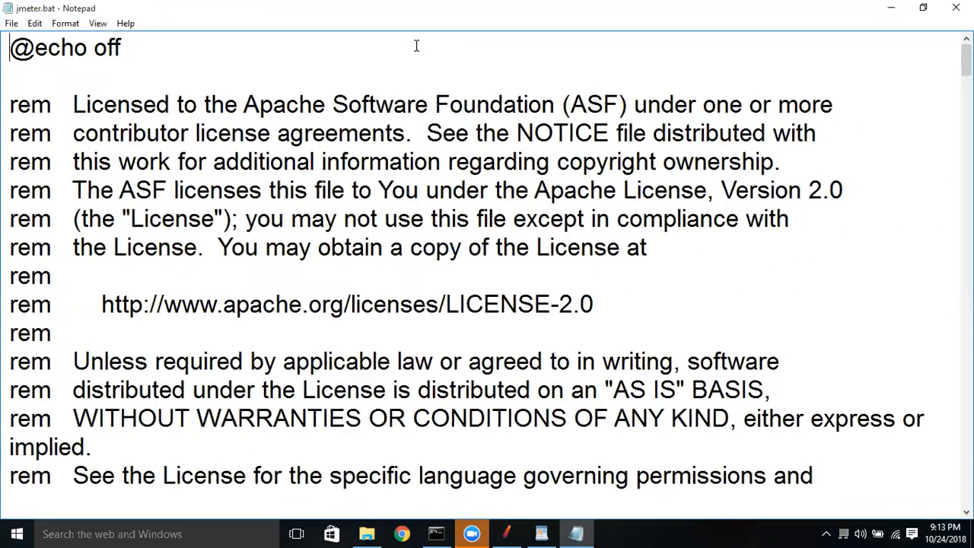
Search jmeter.bat for "heap" through to the set HEAP line and close the search.
key(ctrl+f)
text(heap)
key(Return)
text(4)
key(Return)
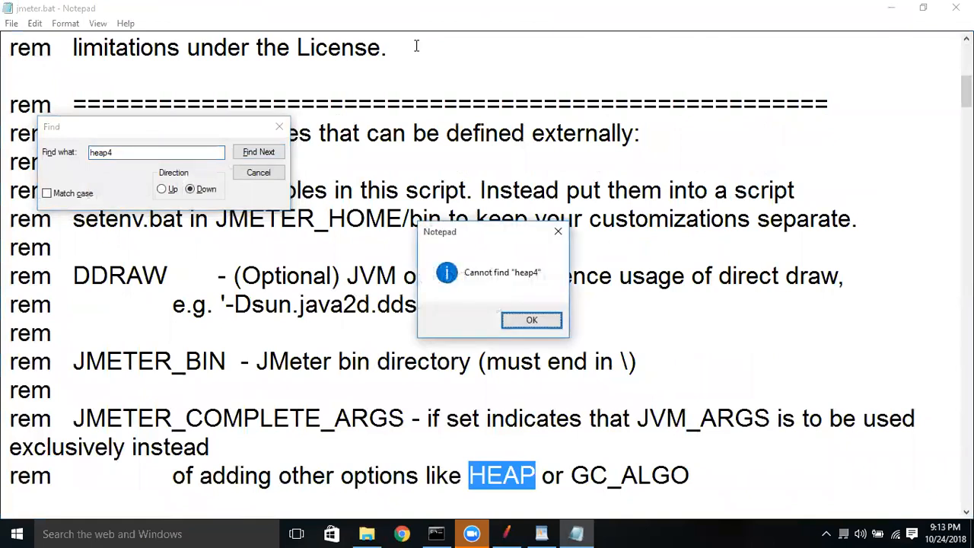
key(Return)
key(BackSpace)
key(Return)
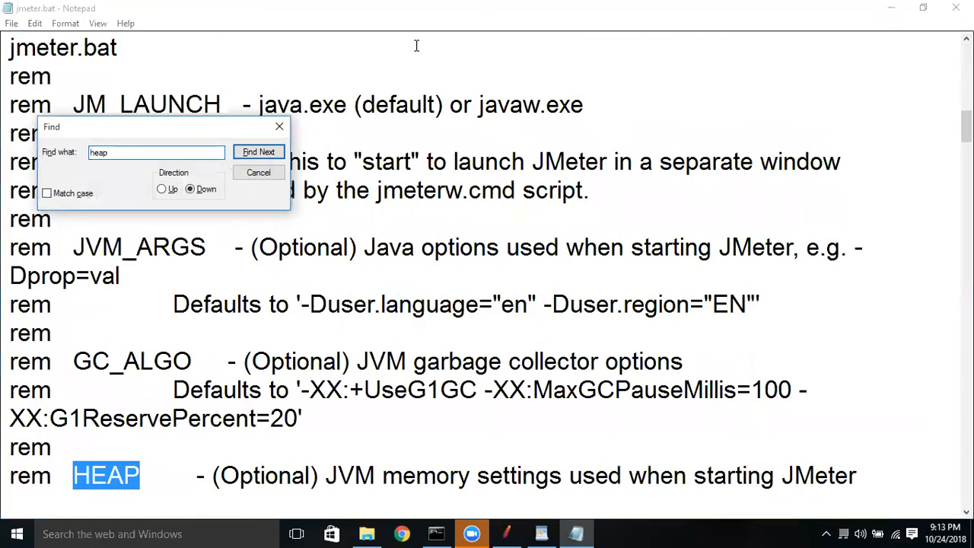
key(Return)
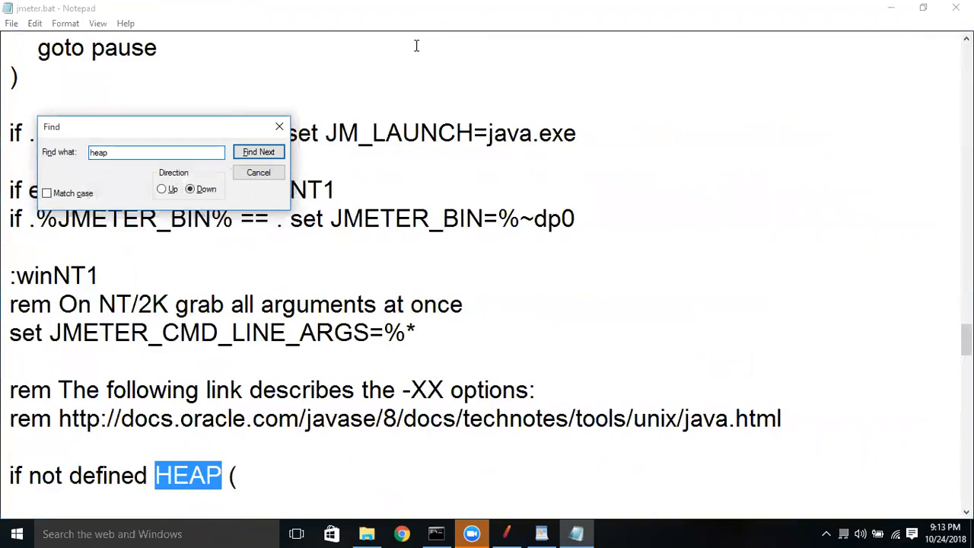
key(Return)
key(Escape)
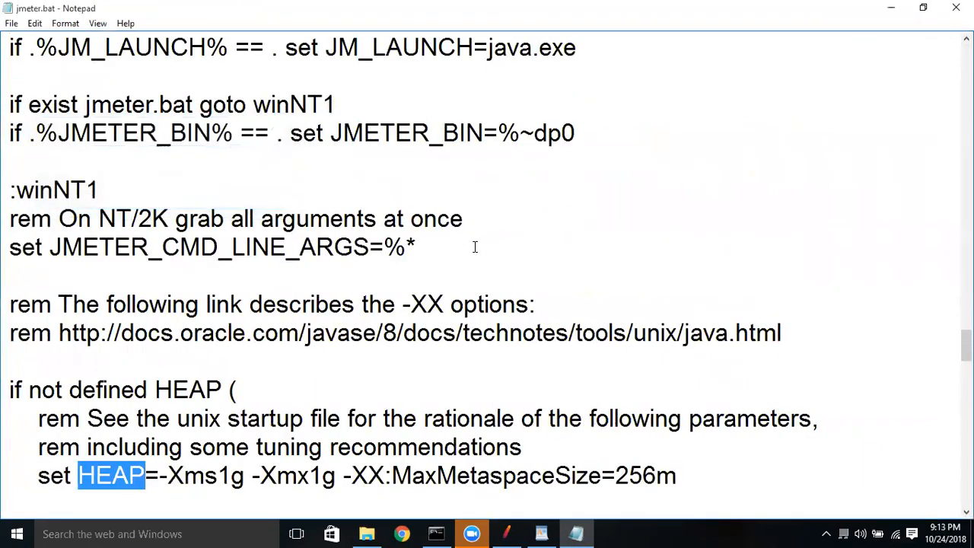
Highlight the Xms, Xmx and MaxMetaspaceSize values on the set HEAP line and close jmeter.bat.
drag(169, 474, 643, 200)
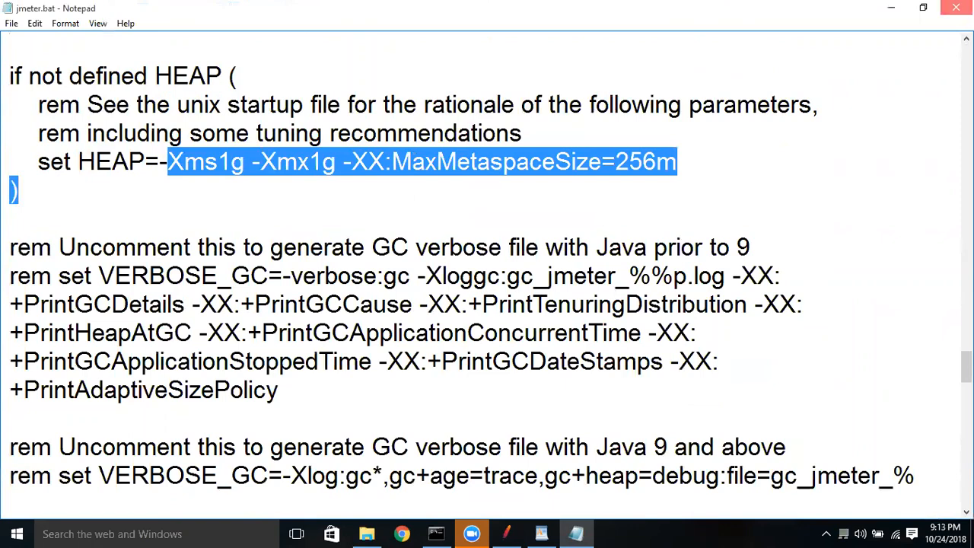
click(956, 8)
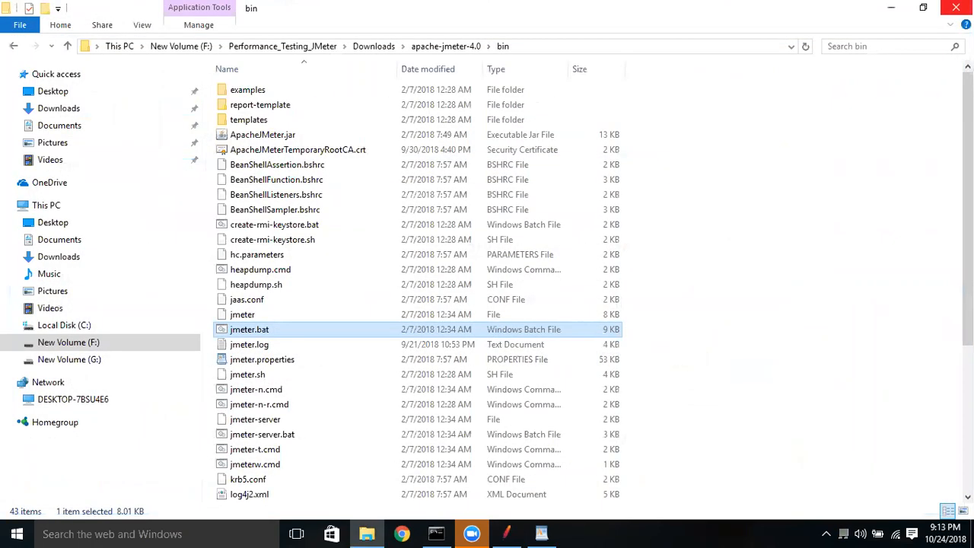
click(496, 523)
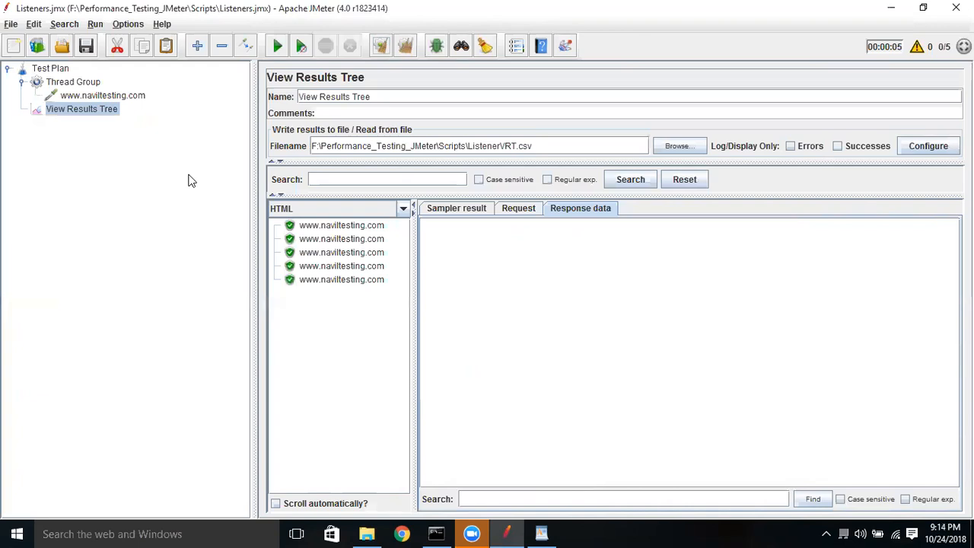
click(115, 100)
right_click(115, 98)
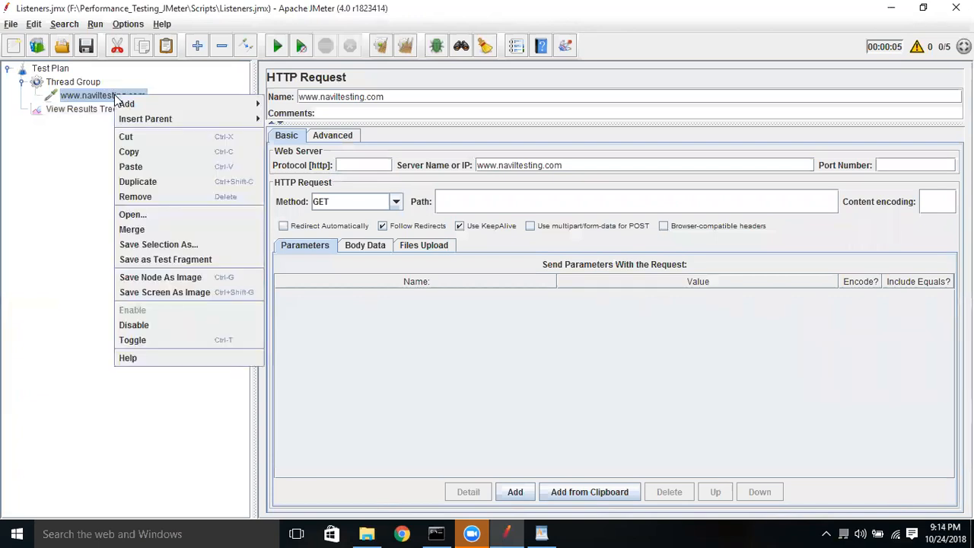
mouse_move(132, 105)
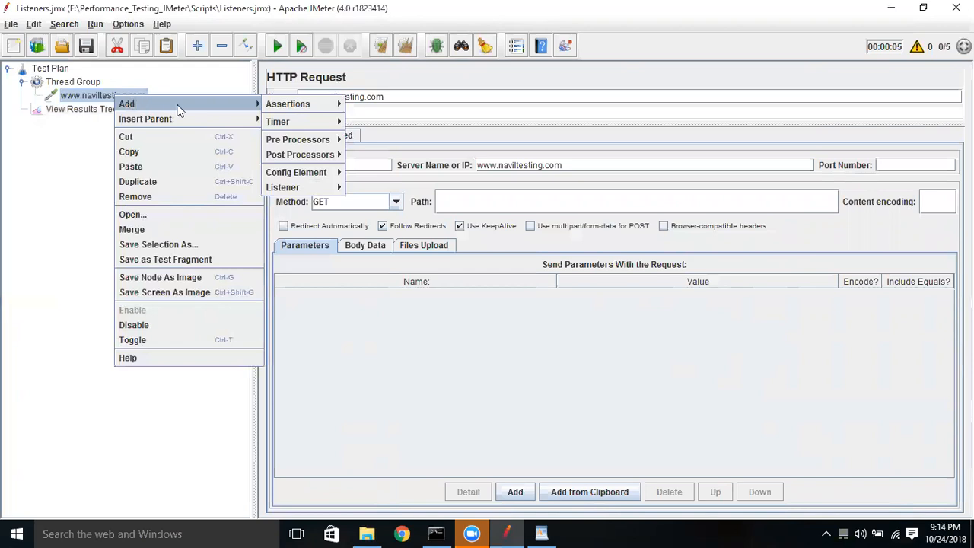
mouse_move(276, 109)
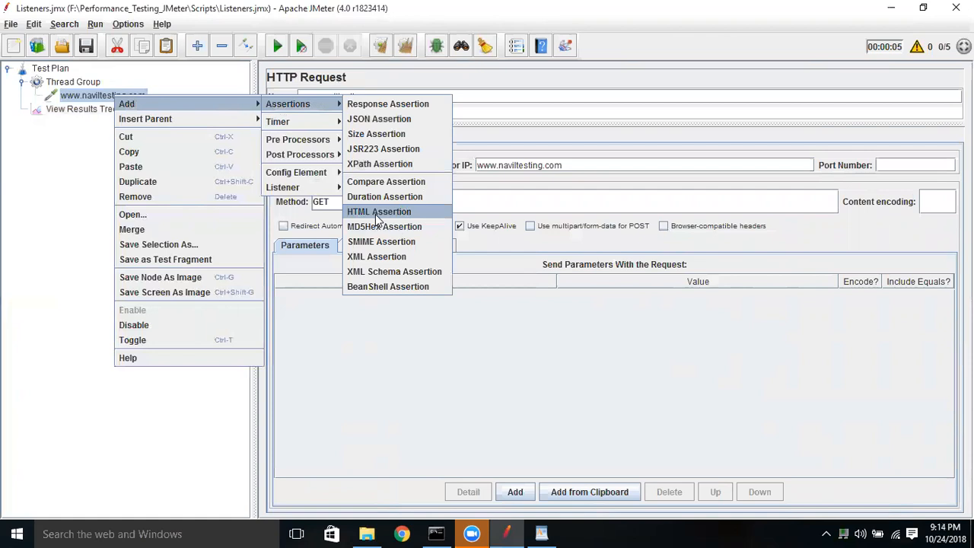
click(380, 107)
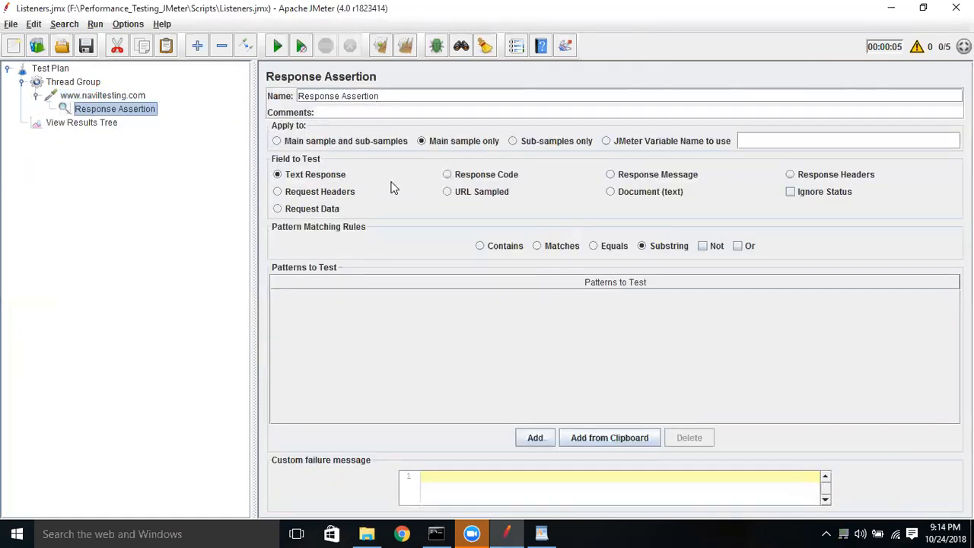
Configure the Response Assertion to test that the Response Code equals the pattern 200.
click(449, 175)
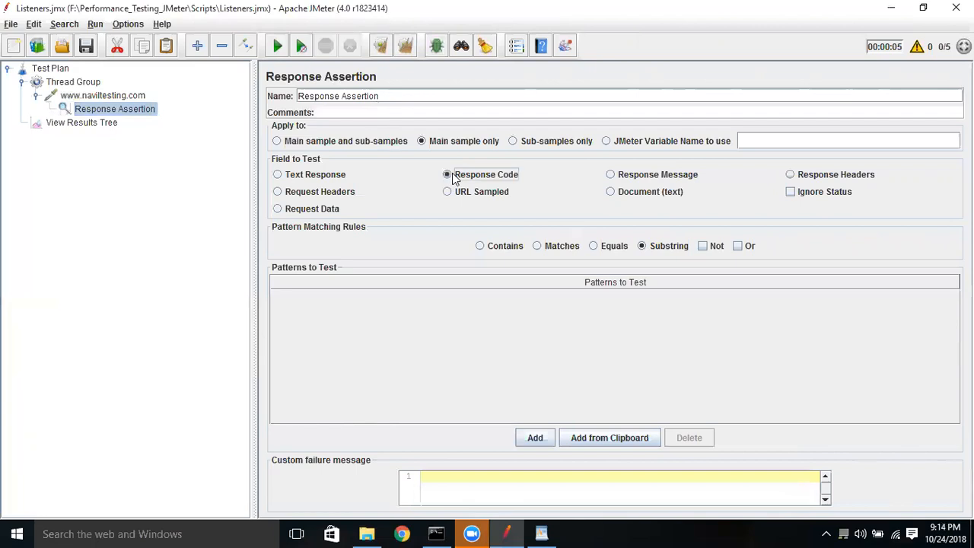
click(592, 247)
click(533, 438)
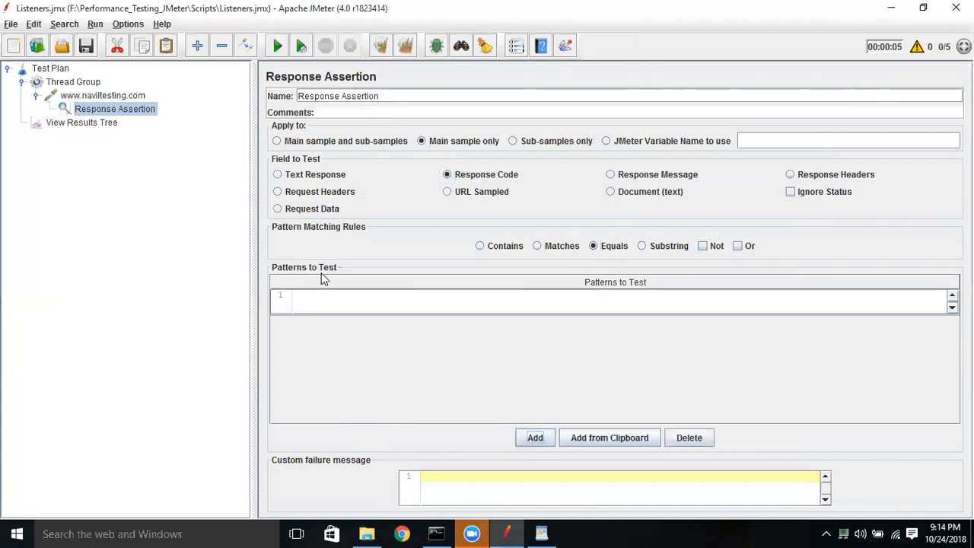
click(327, 294)
text(200)
Clear the results file path in the View Results Tree listener.
click(92, 96)
click(95, 122)
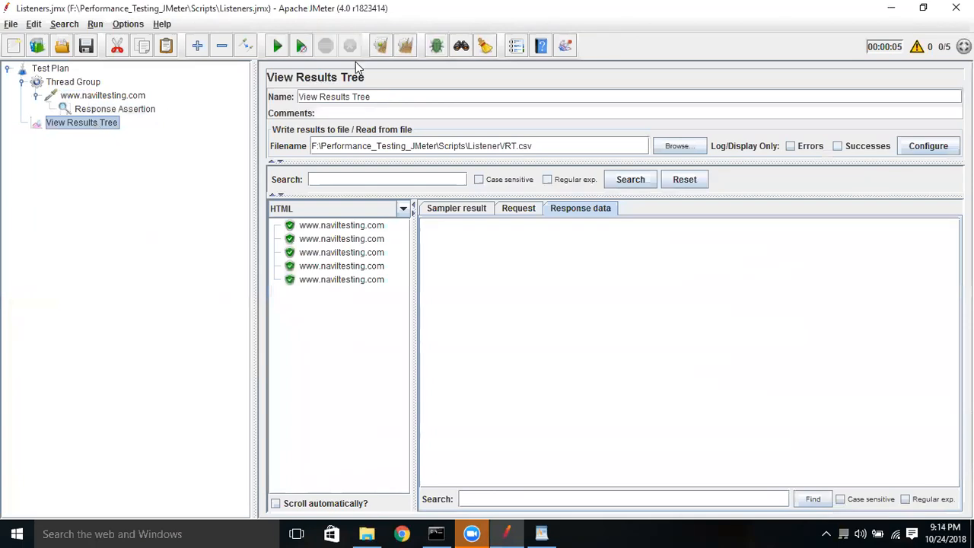
click(111, 96)
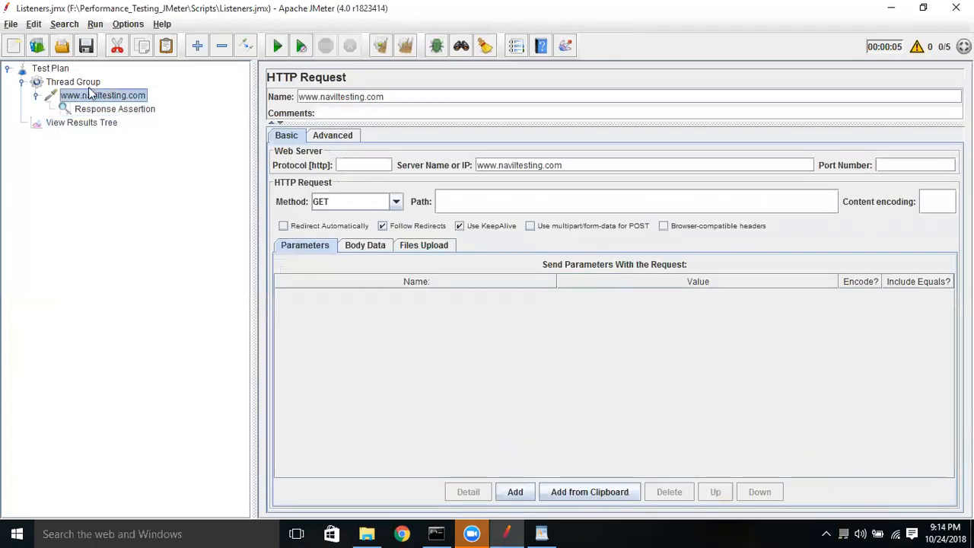
click(100, 124)
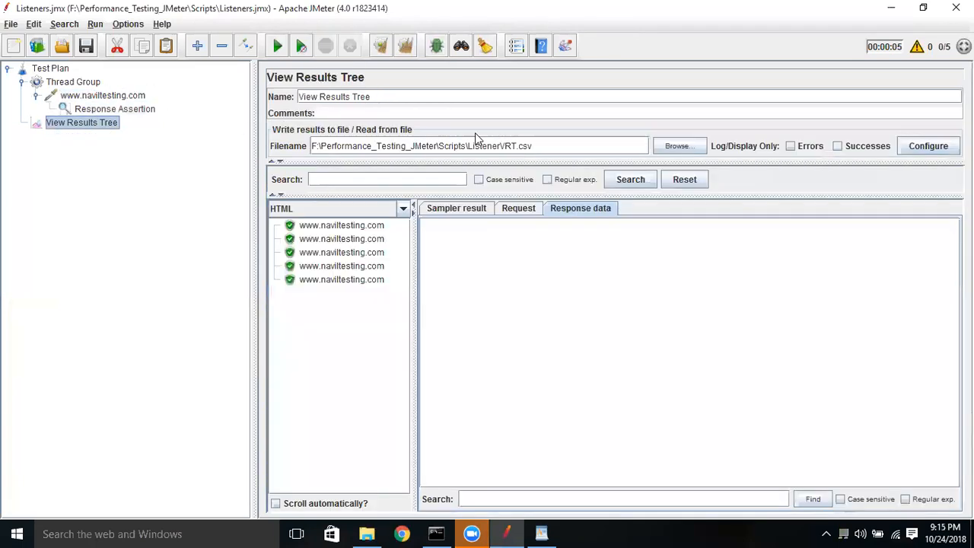
triple_click(556, 147)
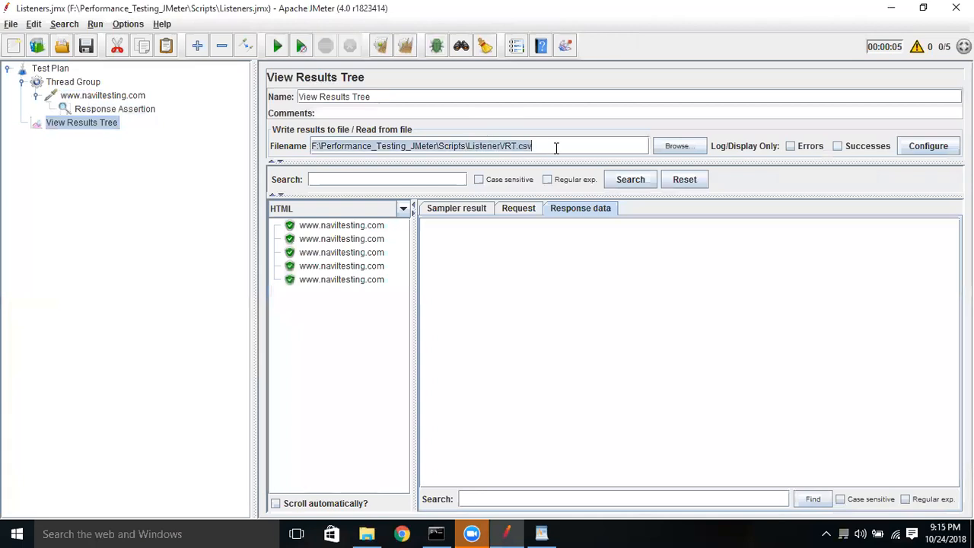
key(Delete)
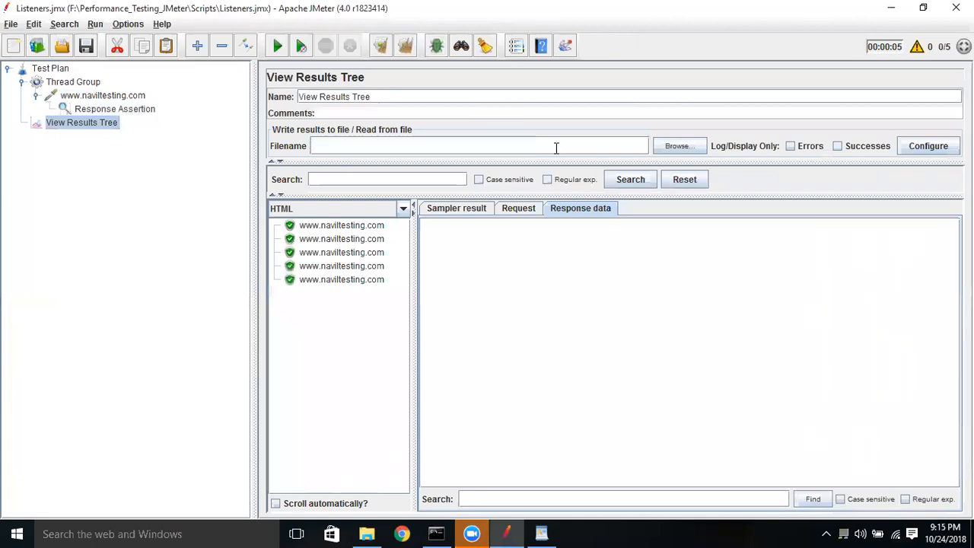
Check the Response Assertion settings, then clear all previous results and run the test with View Results Tree open.
click(80, 108)
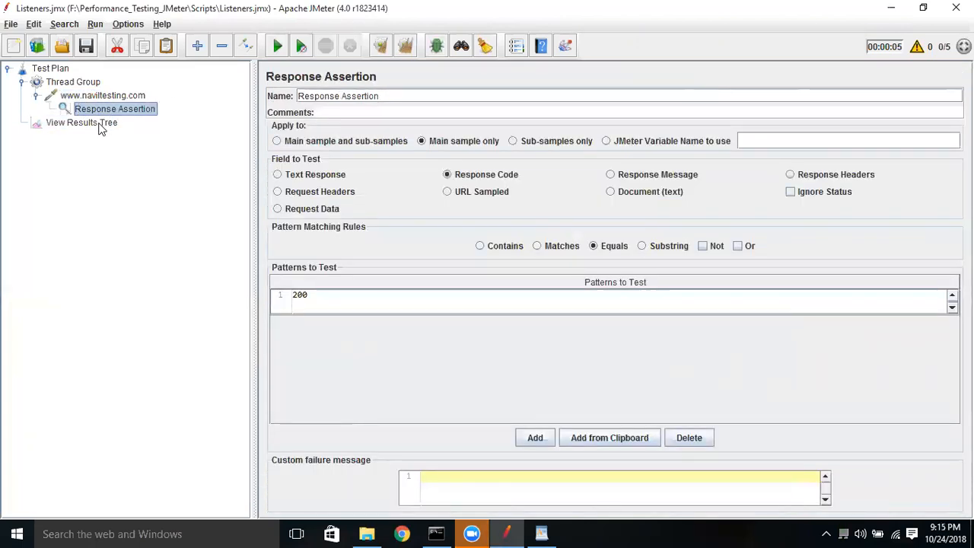
click(100, 124)
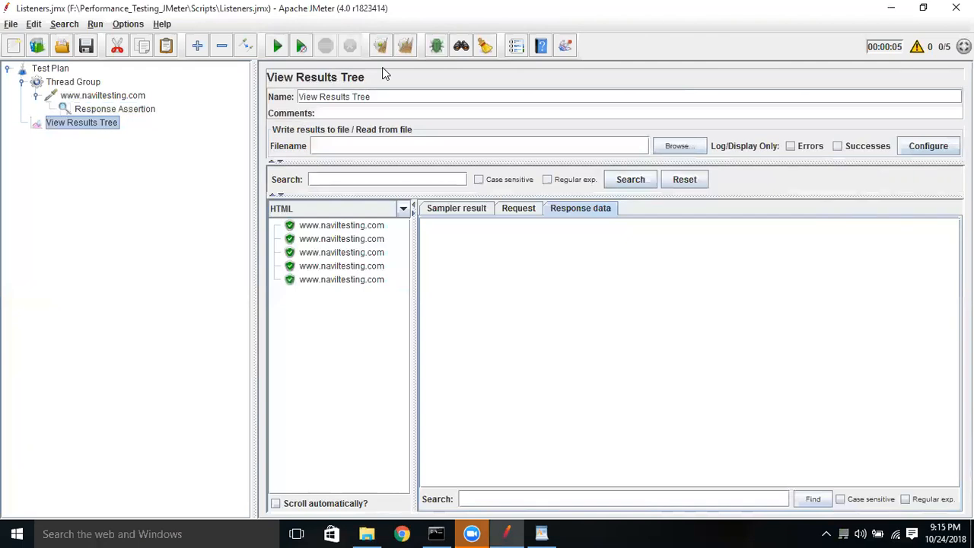
click(408, 48)
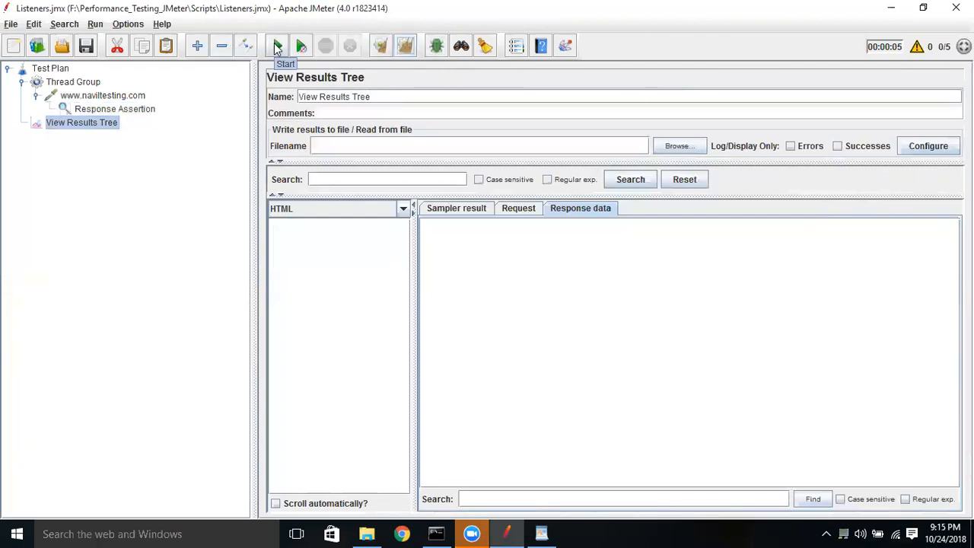
click(277, 47)
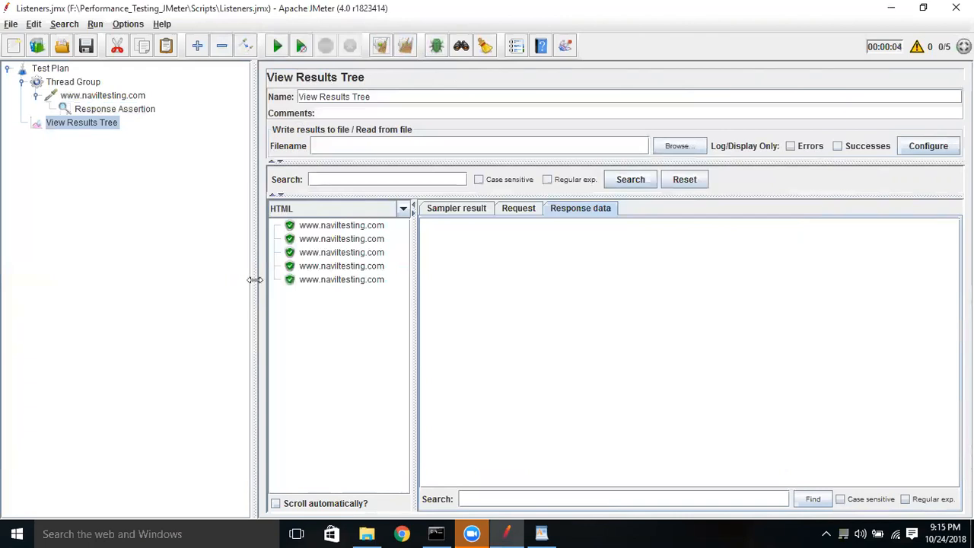
Change the Response Assertion's pattern to 201 and rerun the test with View Results Tree open.
click(125, 109)
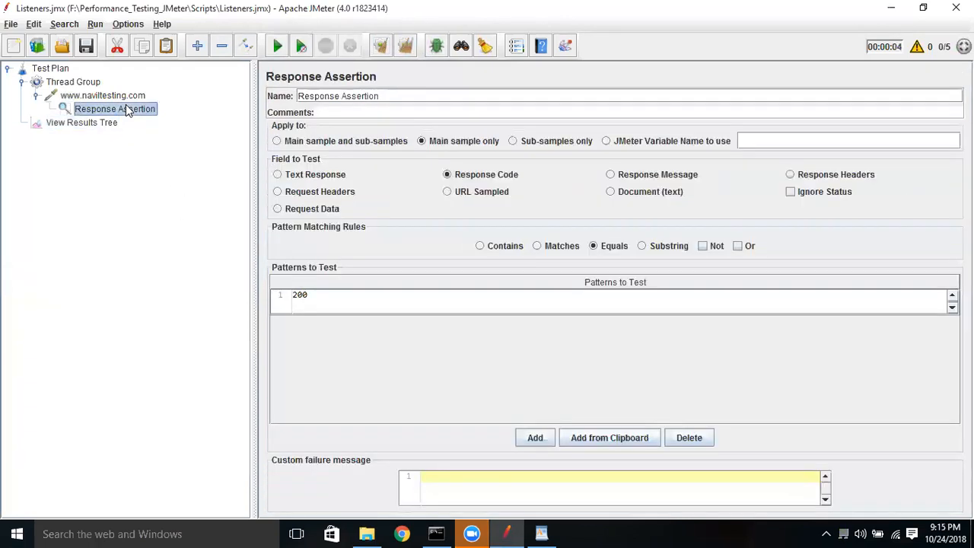
double_click(350, 300)
key(BackSpace)
text(1)
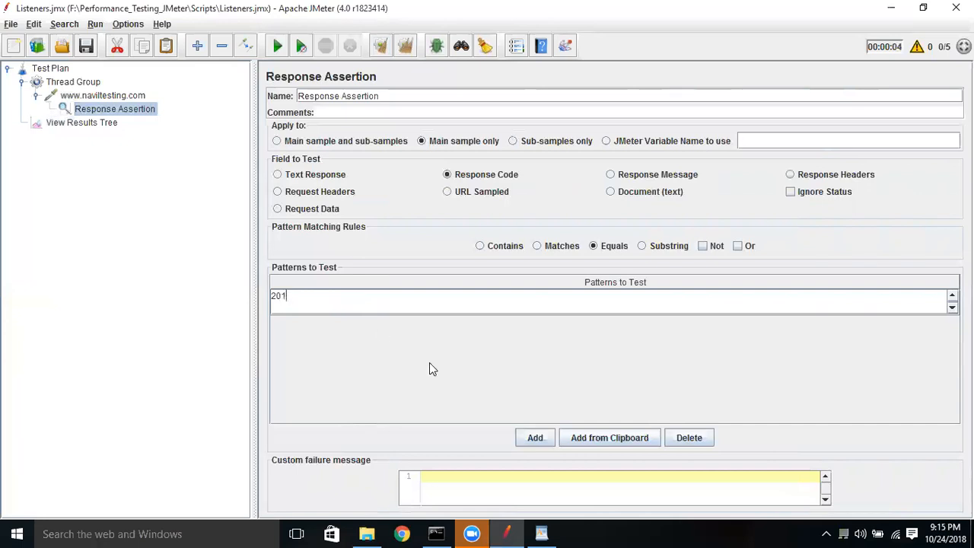
click(92, 124)
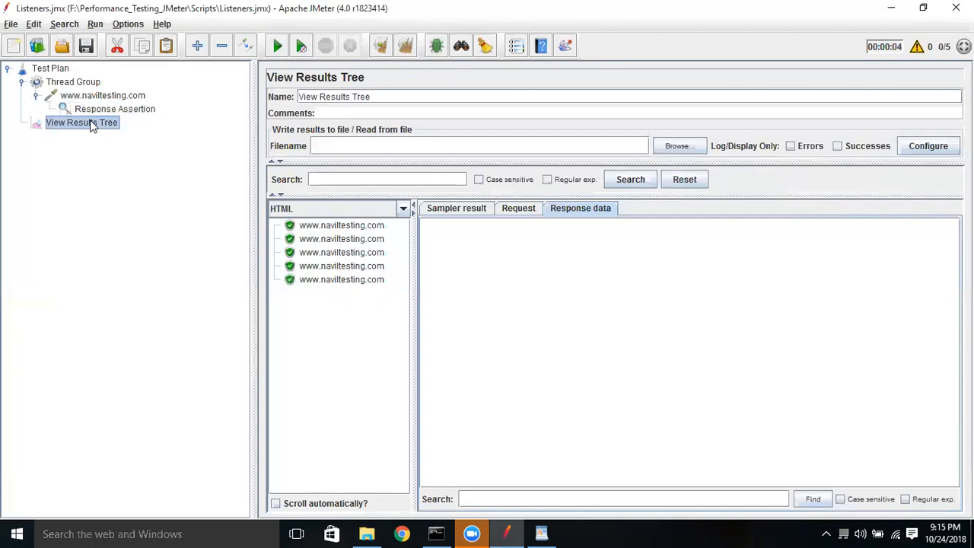
click(278, 45)
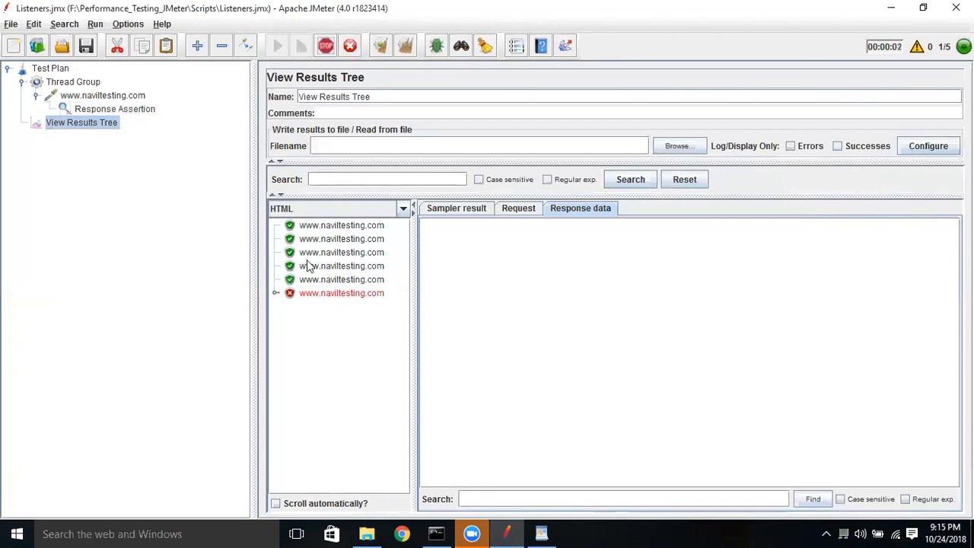
Examine the first failed sample's Response Assertion result, highlighting the failure message and the received code.
click(275, 294)
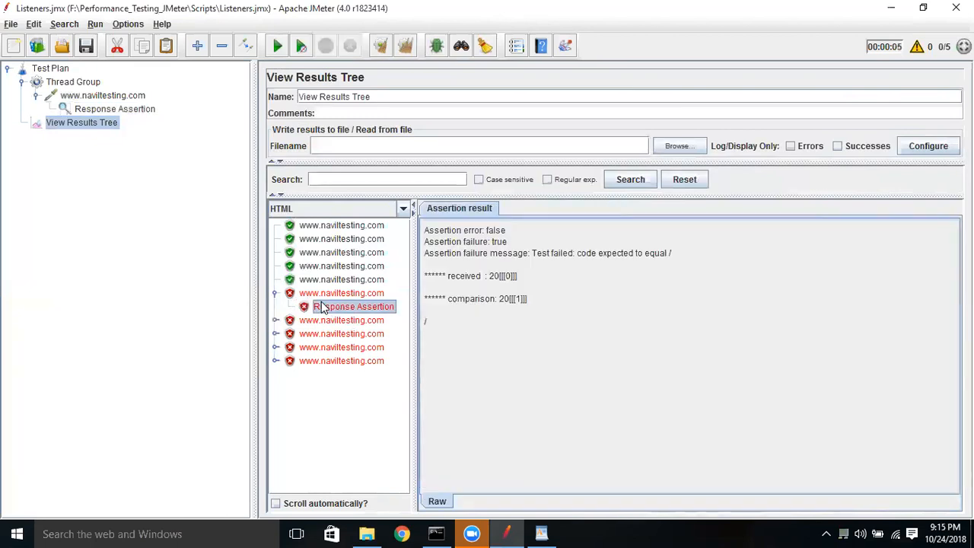
triple_click(522, 279)
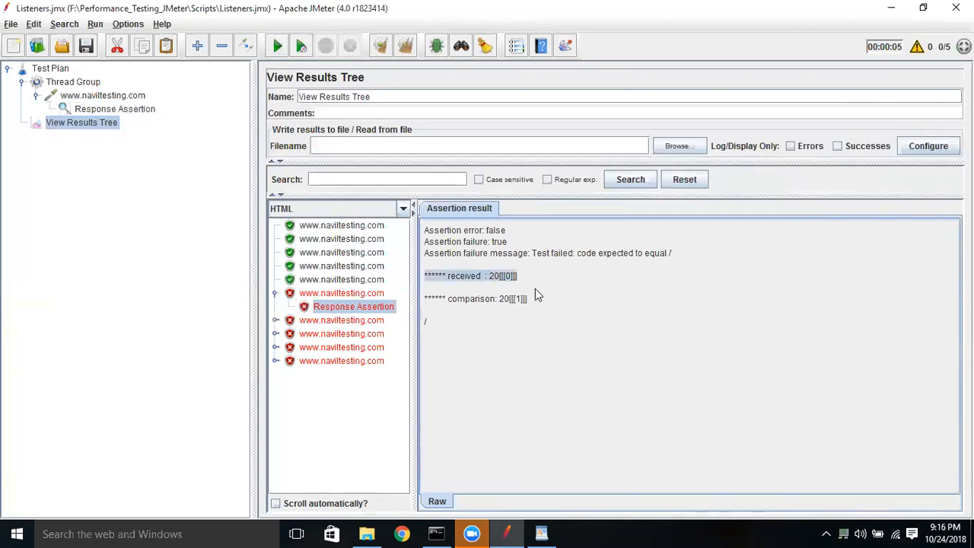
drag(425, 254, 676, 257)
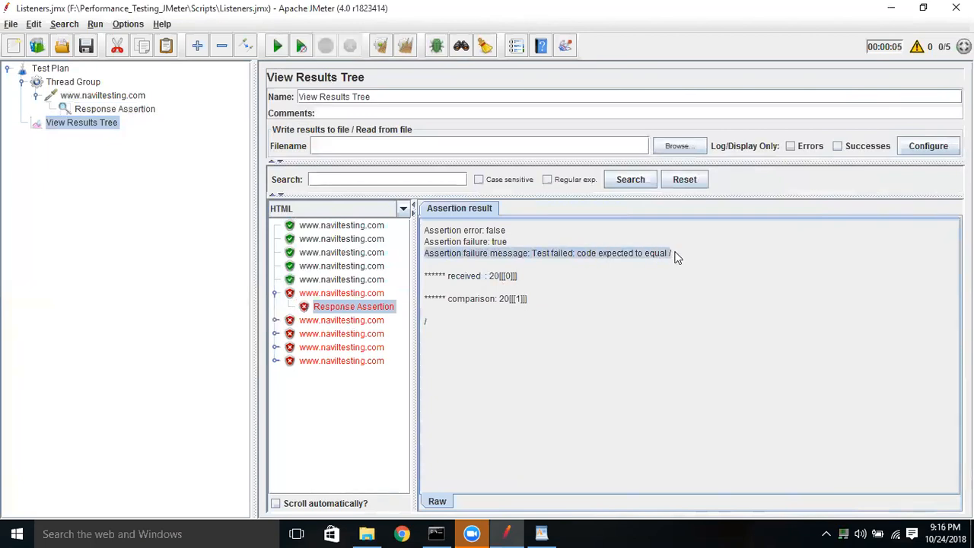
click(519, 285)
drag(519, 284, 448, 277)
click(512, 285)
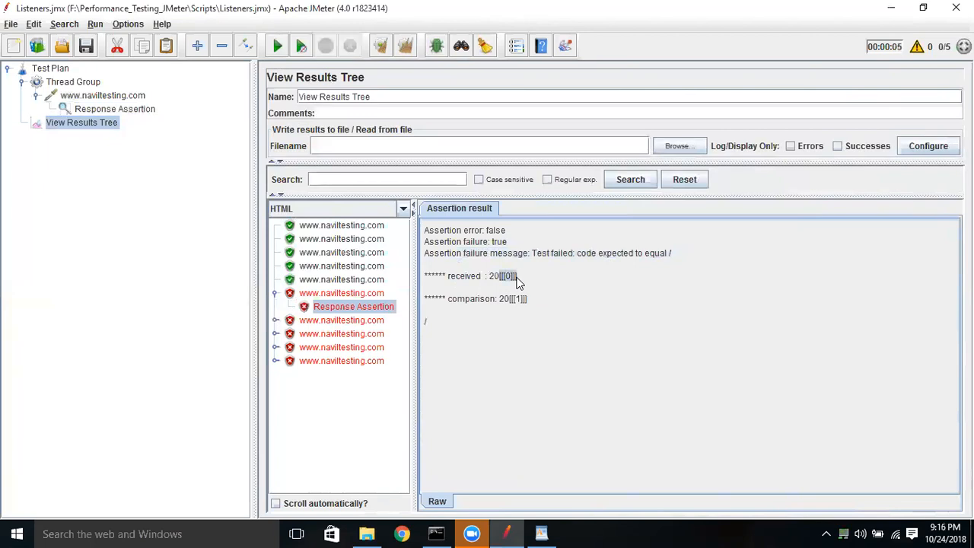
click(517, 281)
drag(517, 276, 489, 276)
click(501, 301)
Expand the second and third failed samples and view their Response Assertion results.
click(276, 320)
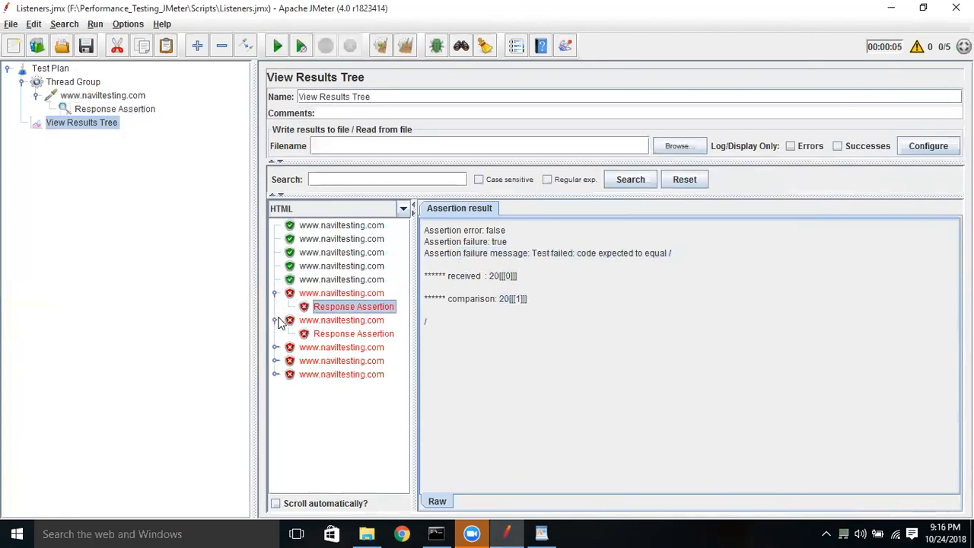
click(321, 334)
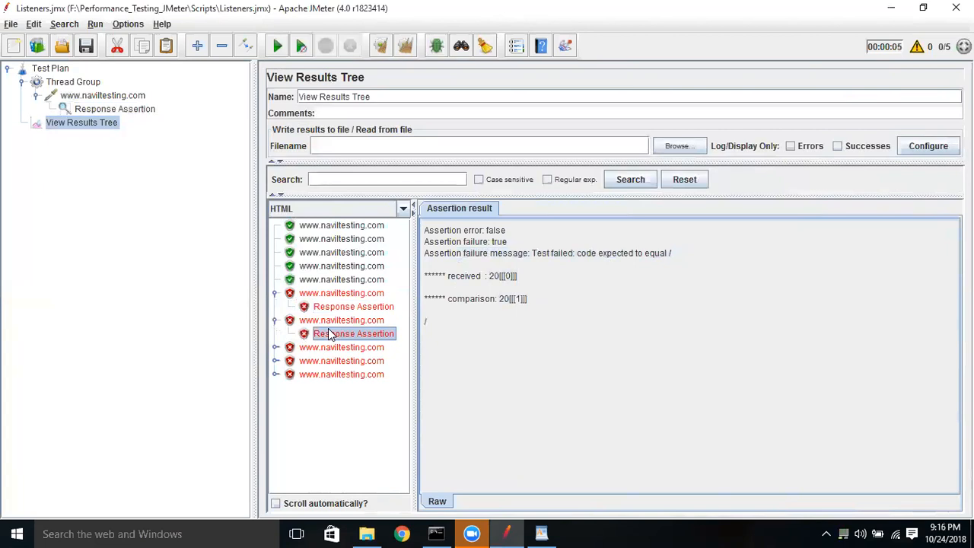
click(275, 347)
click(344, 363)
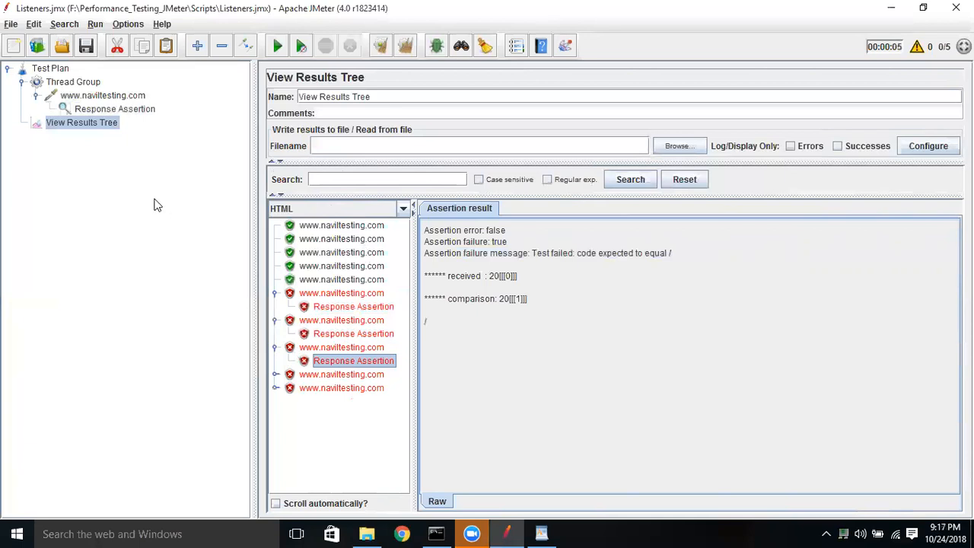
Disable the Response Assertion and add an Assertion Results listener to the Thread Group.
click(112, 113)
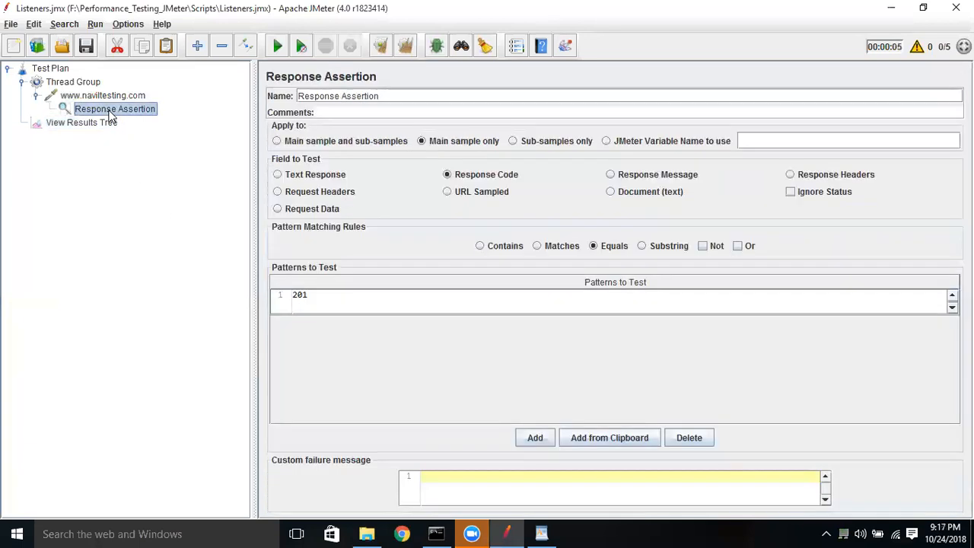
drag(112, 112, 86, 88)
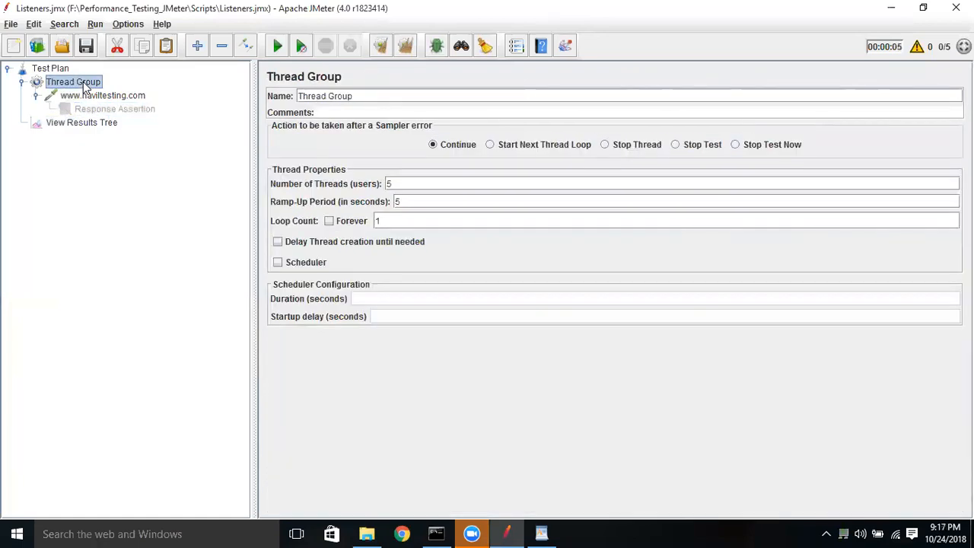
right_click(85, 88)
mouse_move(109, 89)
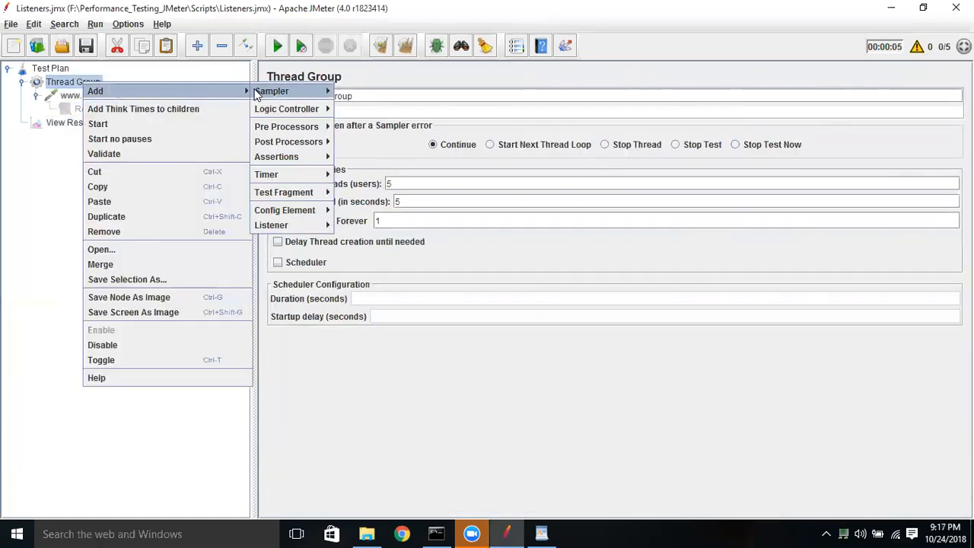
mouse_move(305, 228)
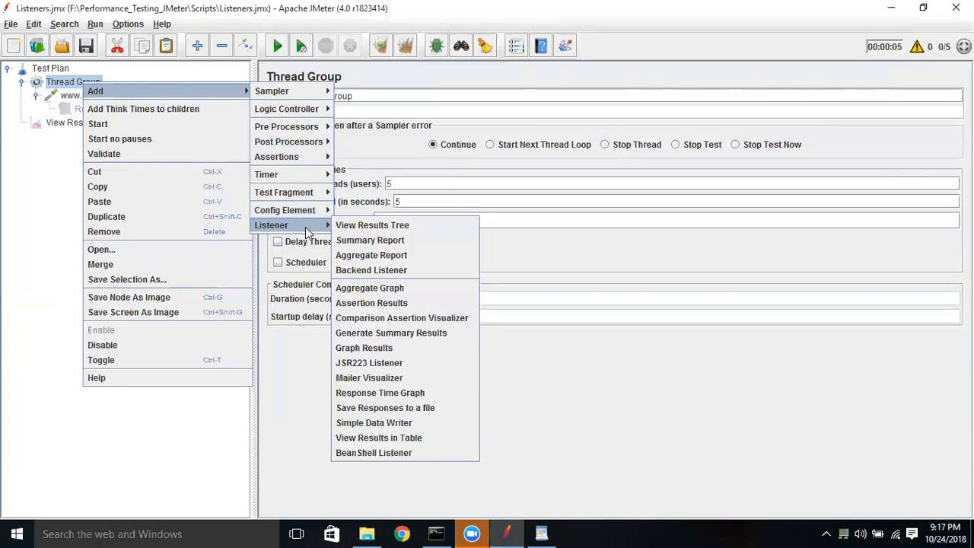
click(388, 304)
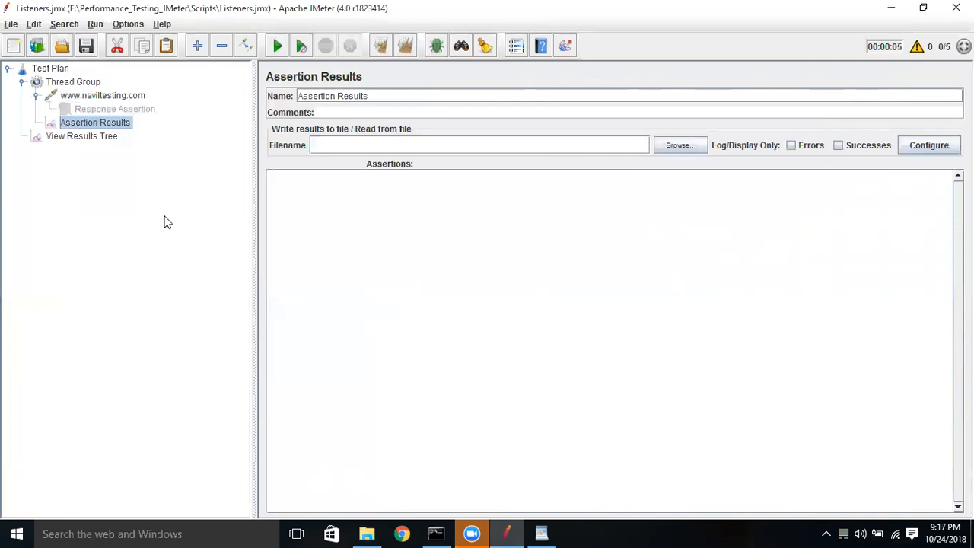
Run the test with the Assertion Results listener open while the Response Assertion is disabled.
click(110, 109)
click(115, 96)
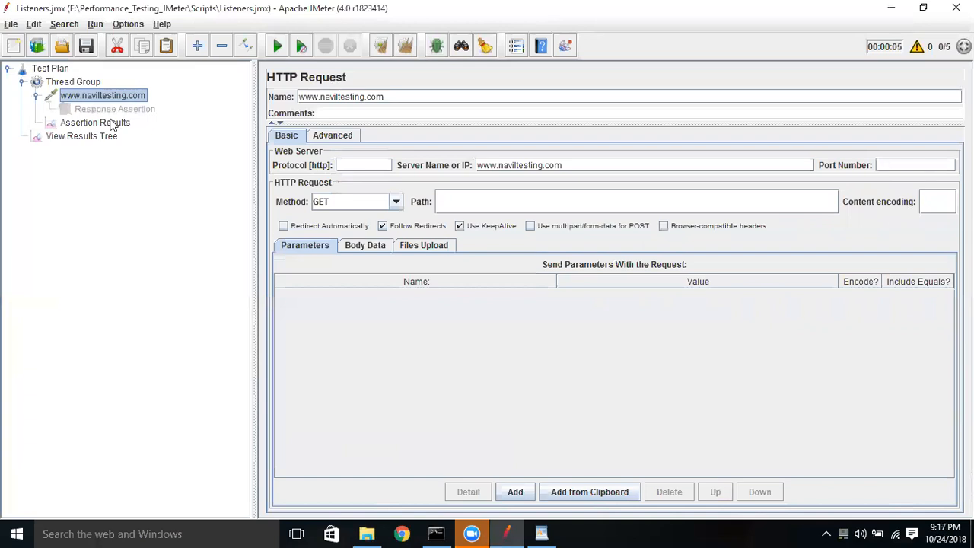
click(122, 128)
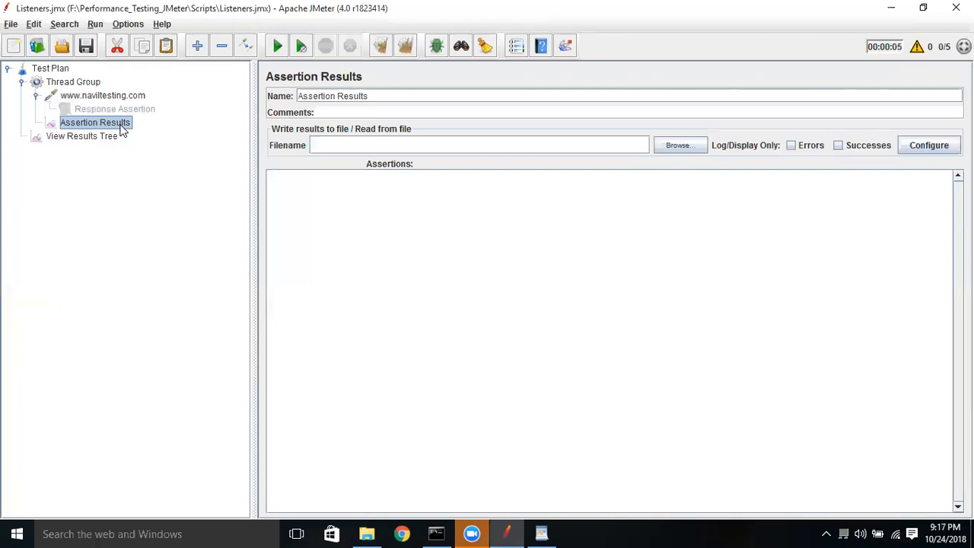
key(ctrl+r)
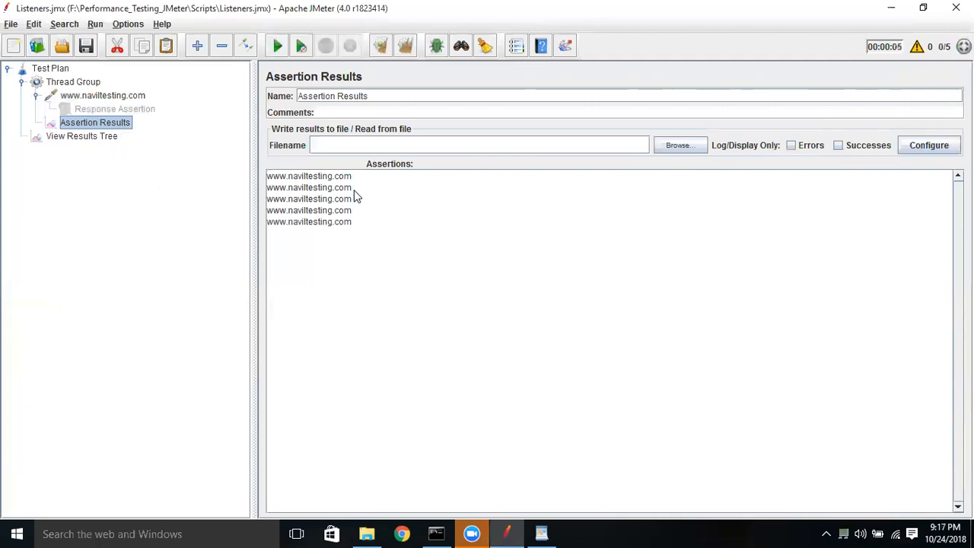
Enable the Response Assertion and rerun the test with the Assertion Results listener open.
click(331, 179)
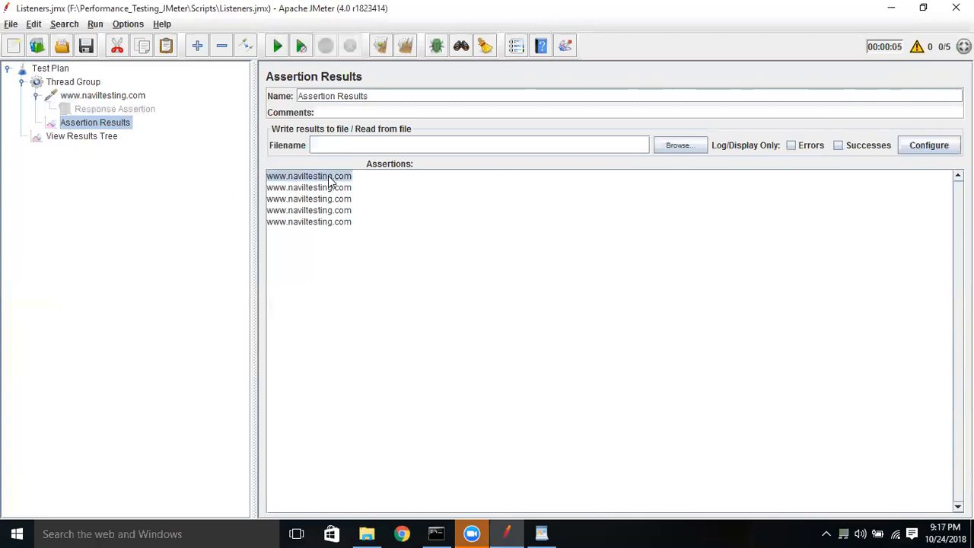
click(333, 187)
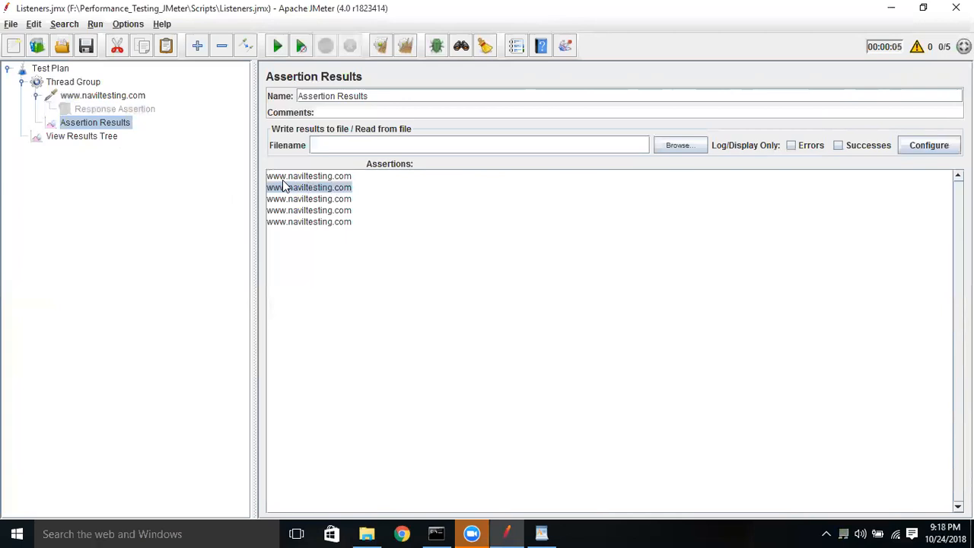
click(134, 109)
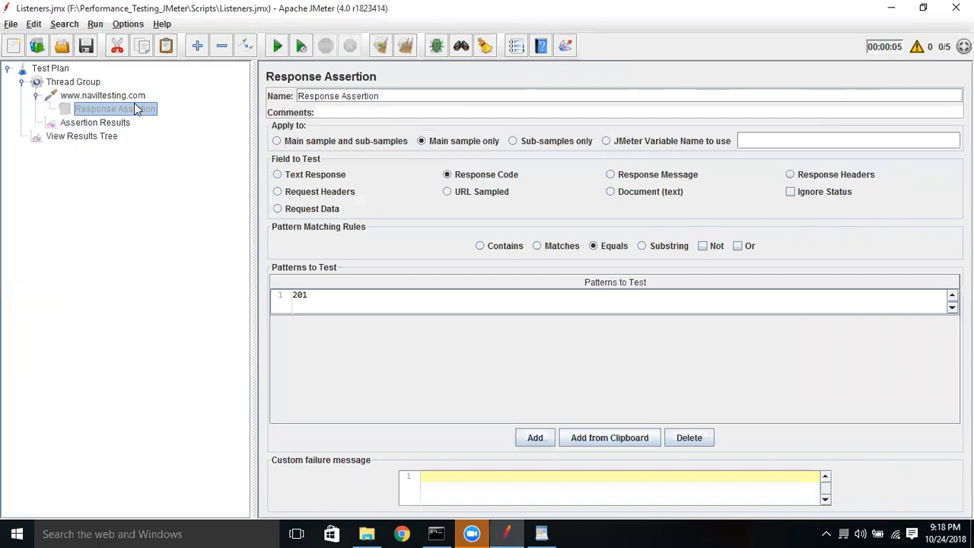
key(ctrl+t)
click(90, 124)
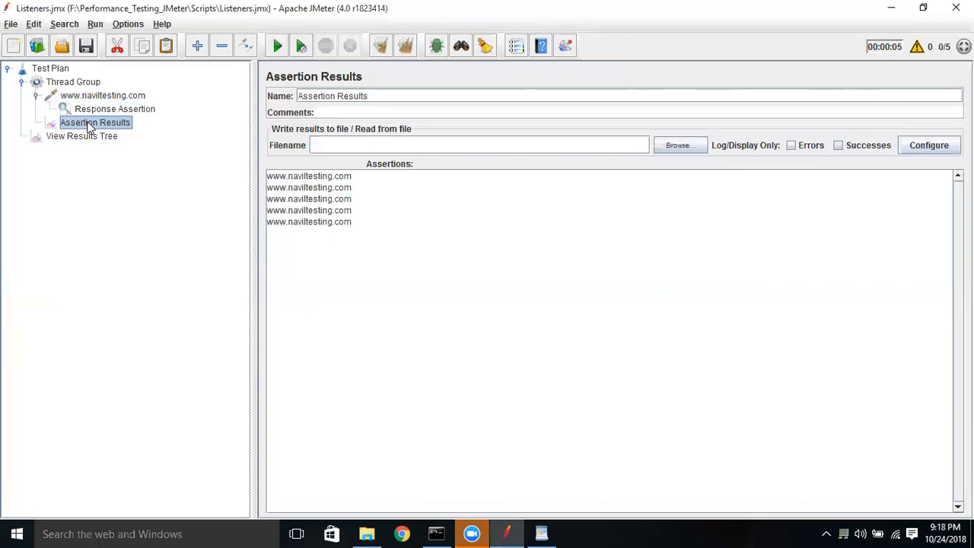
key(ctrl+r)
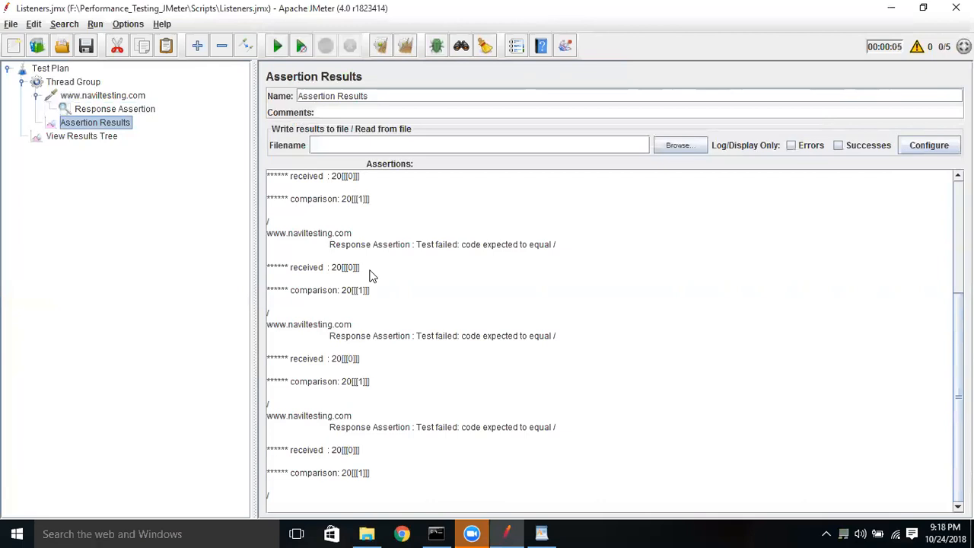
Examine the last failed assertion in Assertion Results, highlighting its failure message, received code and comparison lines.
click(430, 431)
triple_click(430, 431)
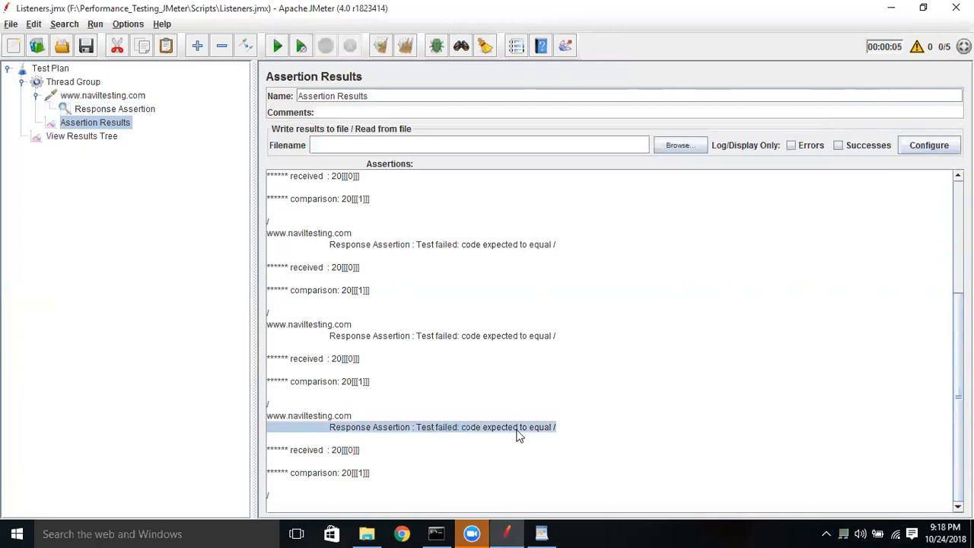
click(330, 457)
triple_click(330, 457)
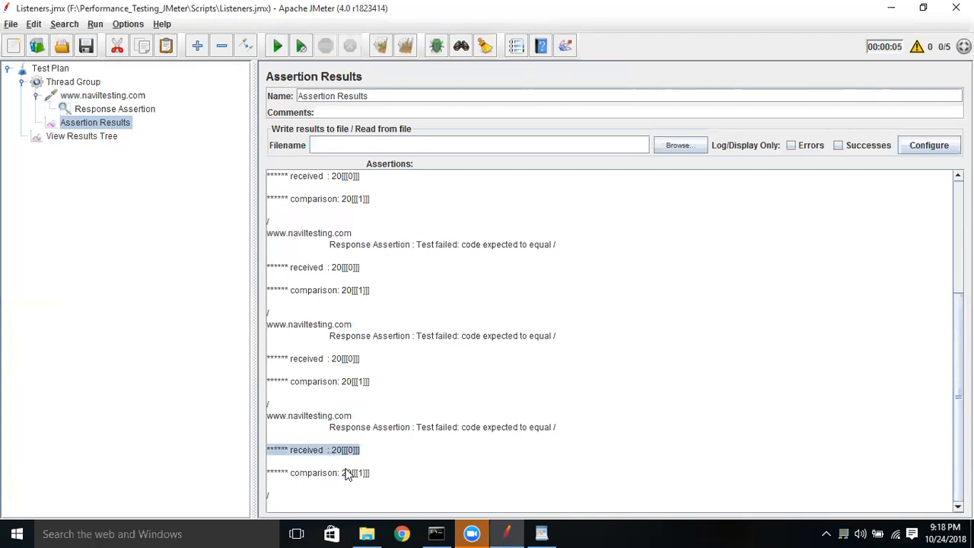
click(347, 474)
triple_click(347, 473)
click(385, 481)
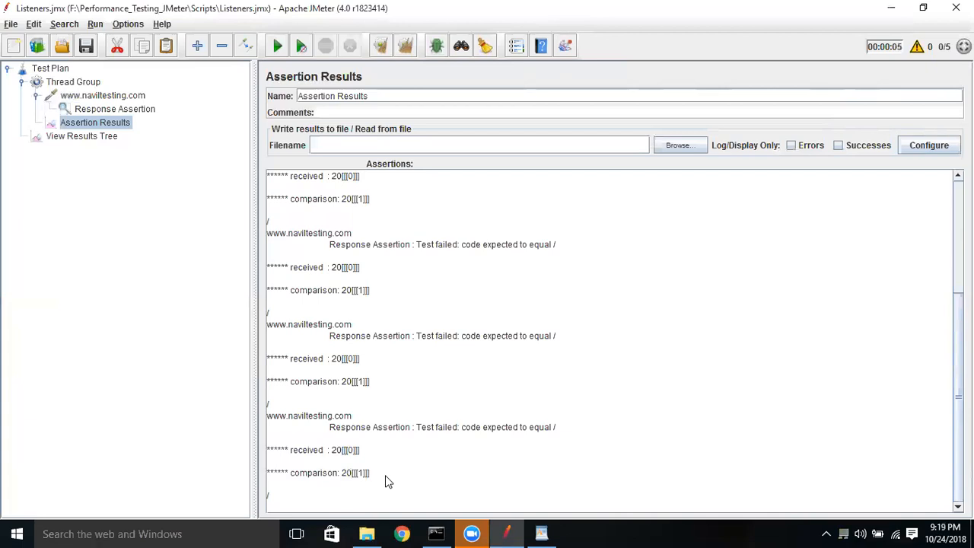
click(122, 109)
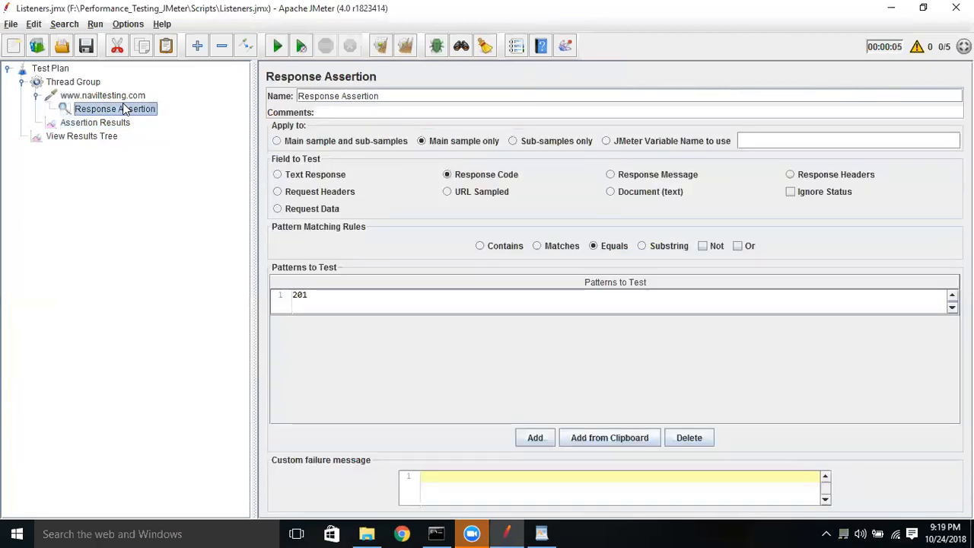
key(ctrl+t)
click(112, 122)
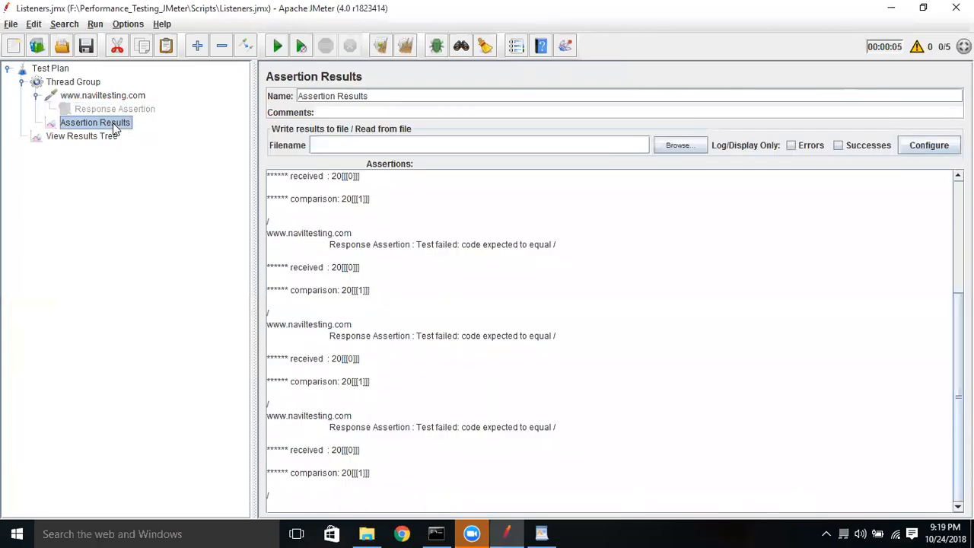
Add an Aggregate Report listener to the Thread Group.
click(117, 108)
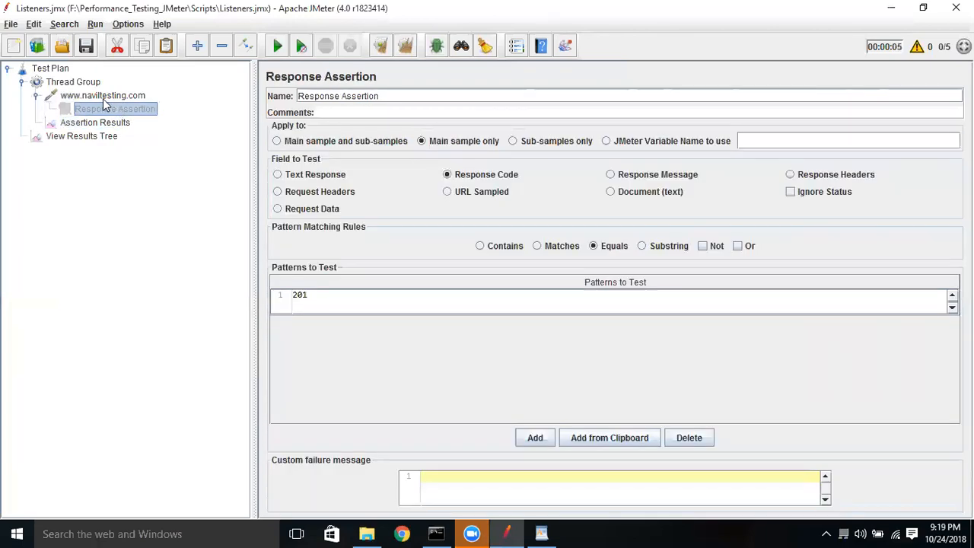
click(103, 96)
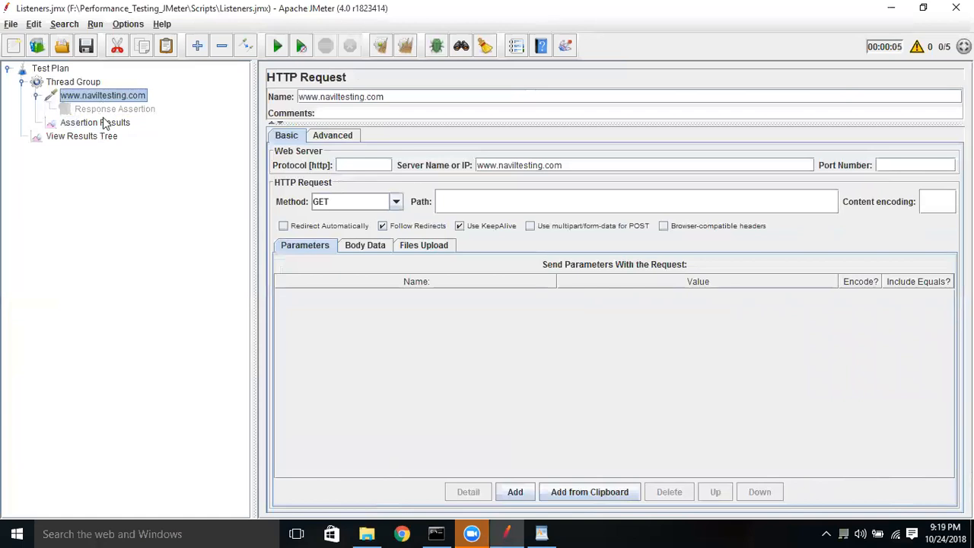
click(94, 86)
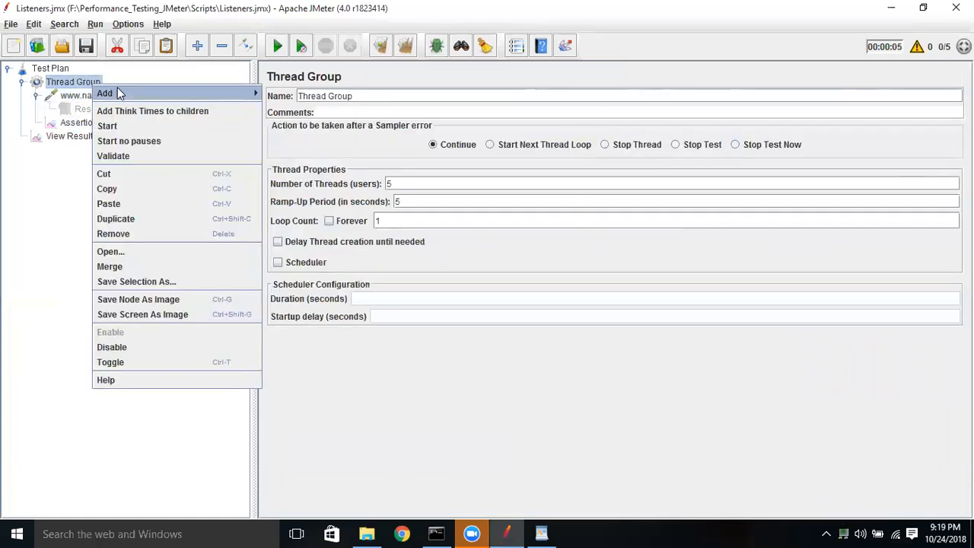
mouse_move(114, 93)
mouse_move(288, 95)
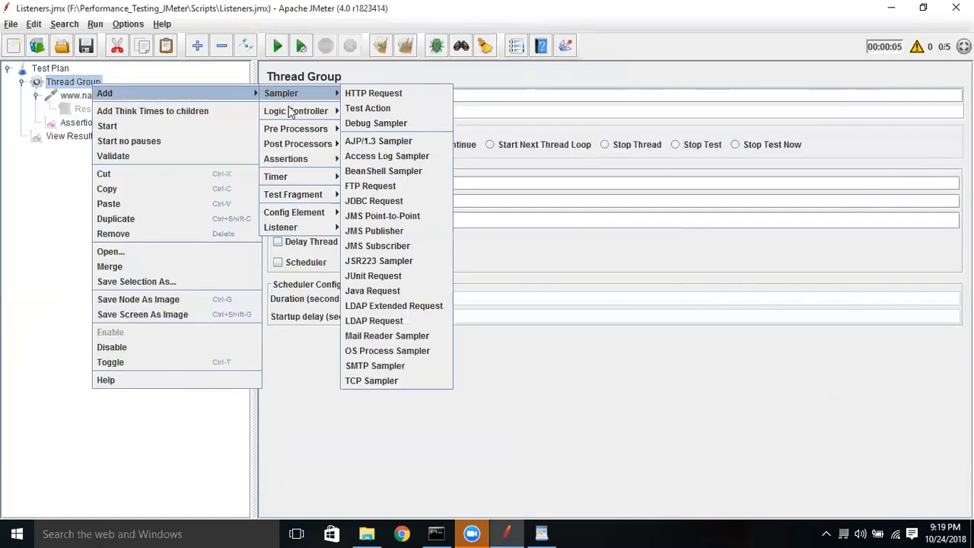
mouse_move(311, 228)
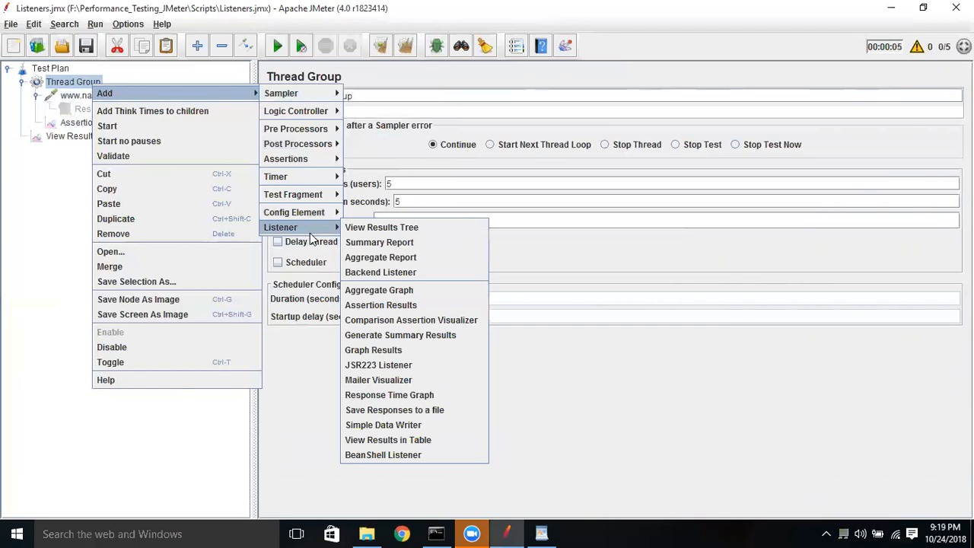
click(367, 259)
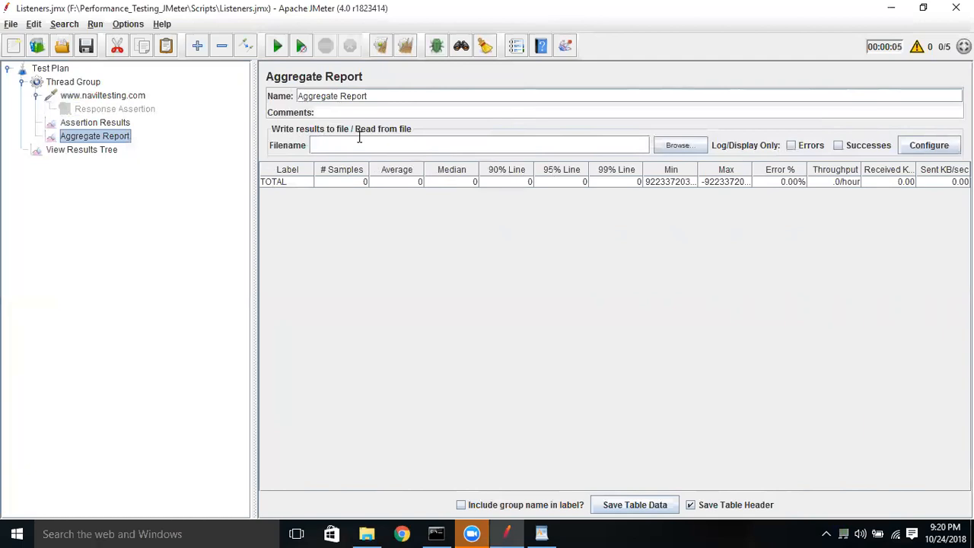
Load the saved results file ListenerVRT.csv from the Scripts folder into the Aggregate Report.
click(688, 144)
click(373, 210)
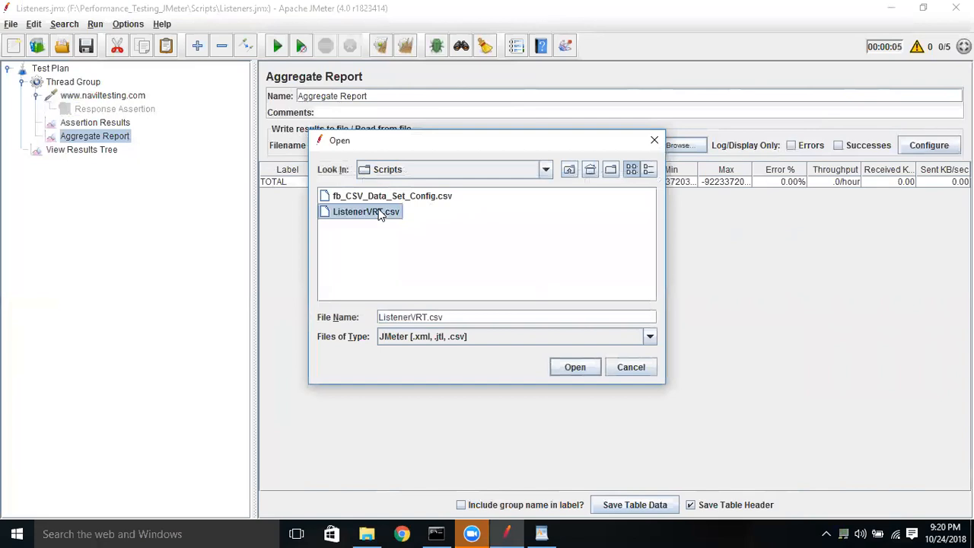
click(574, 367)
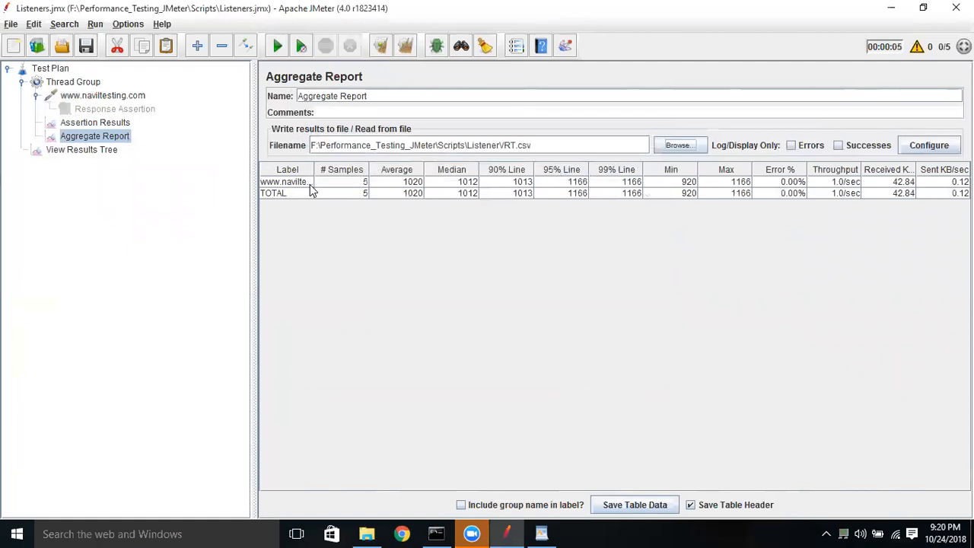
Empty the Aggregate Report's results file name and clear all listener results.
click(545, 148)
key(ctrl+a)
key(BackSpace)
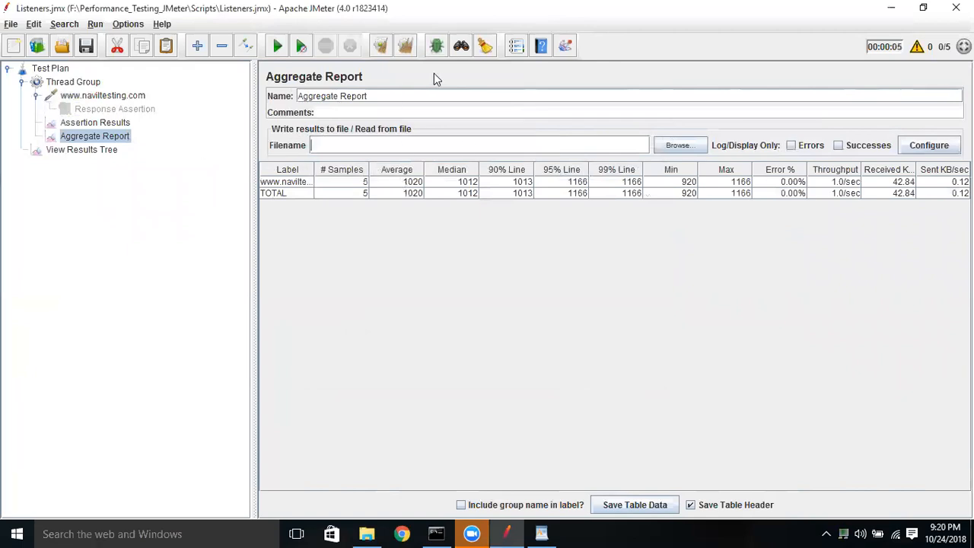
click(406, 47)
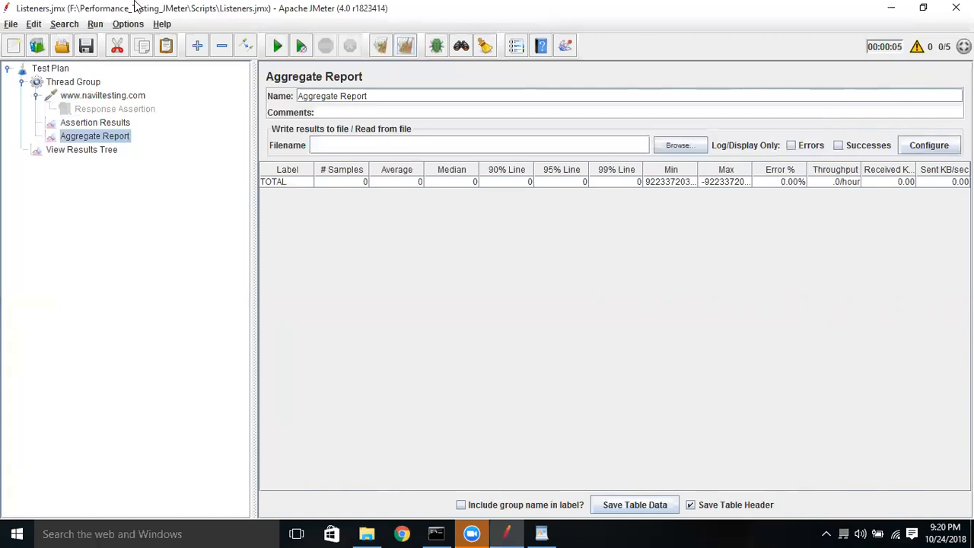
Set the Thread Group's number of threads to 10 and run the test.
click(120, 97)
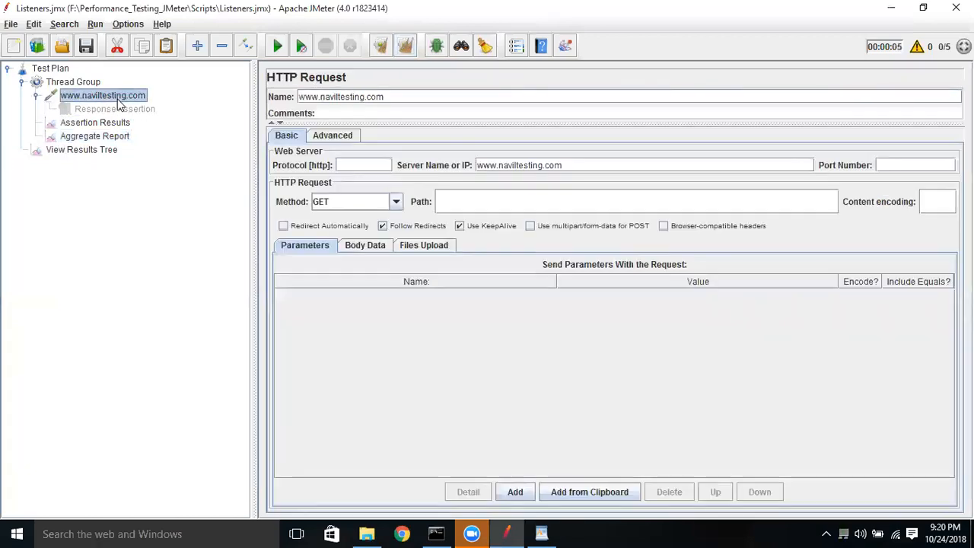
click(73, 85)
click(422, 184)
text(0)
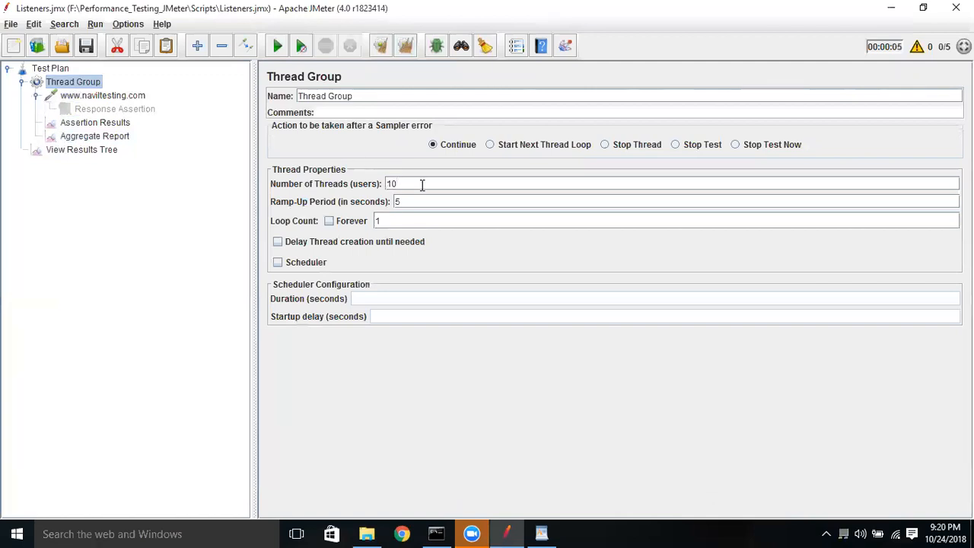
key(ctrl+r)
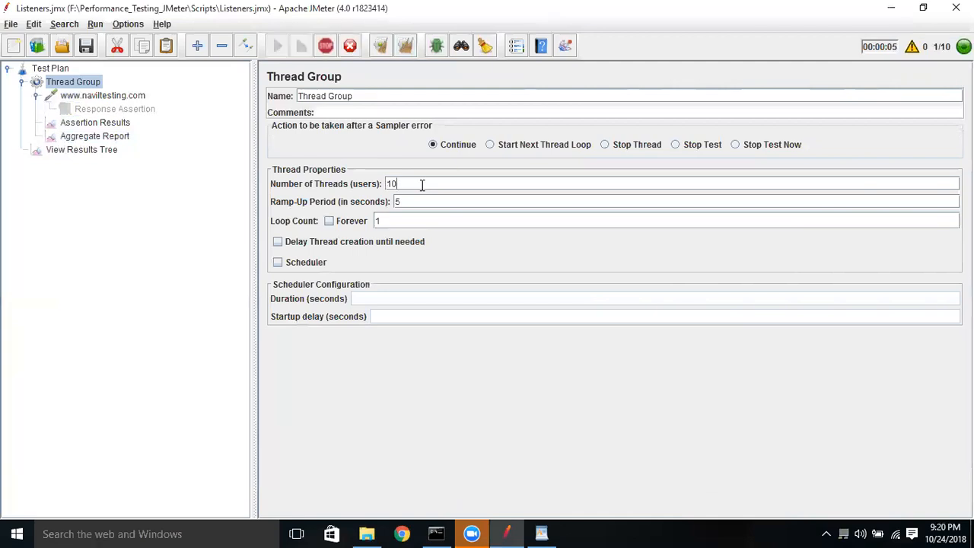
Open the Aggregate Report and widen its Label column to fit the full sampler name.
click(106, 137)
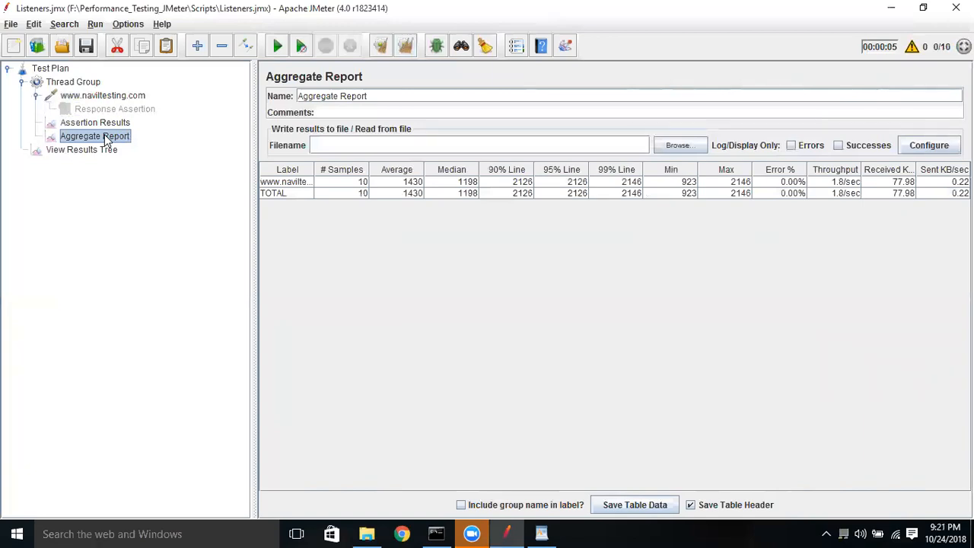
drag(313, 169, 349, 180)
click(325, 183)
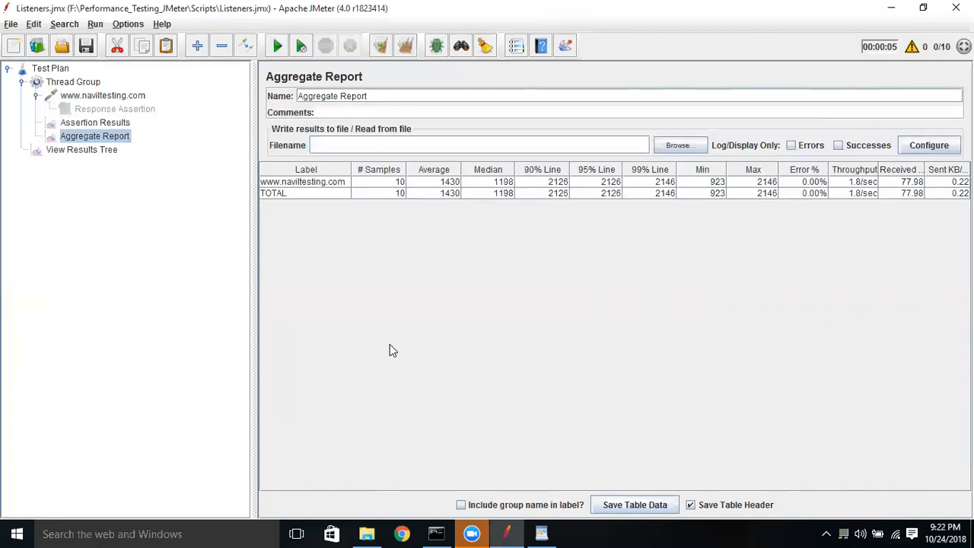
Switch to WordPad and add a tab-separated row of sample values 3, 5, 7, 8, 4 below the heading.
click(558, 531)
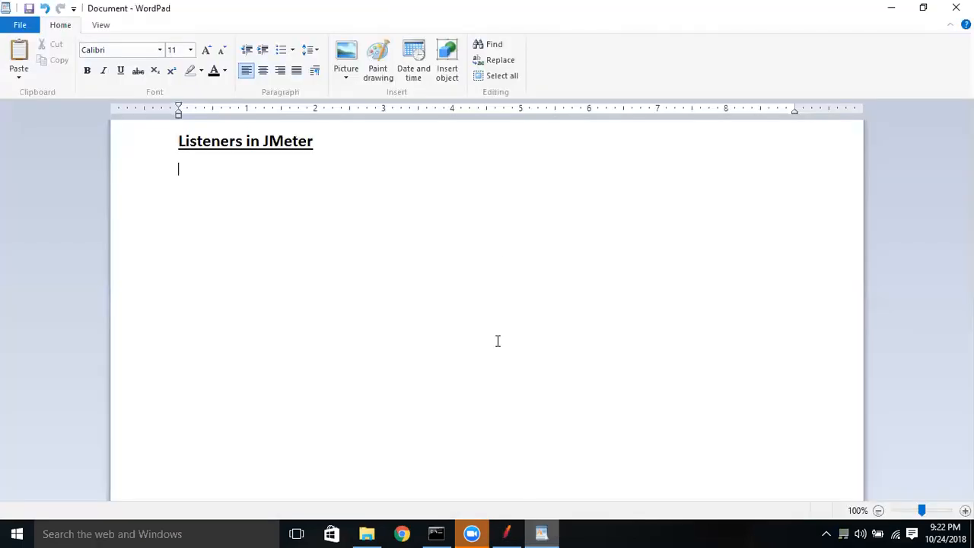
key(Return)
key(Return)
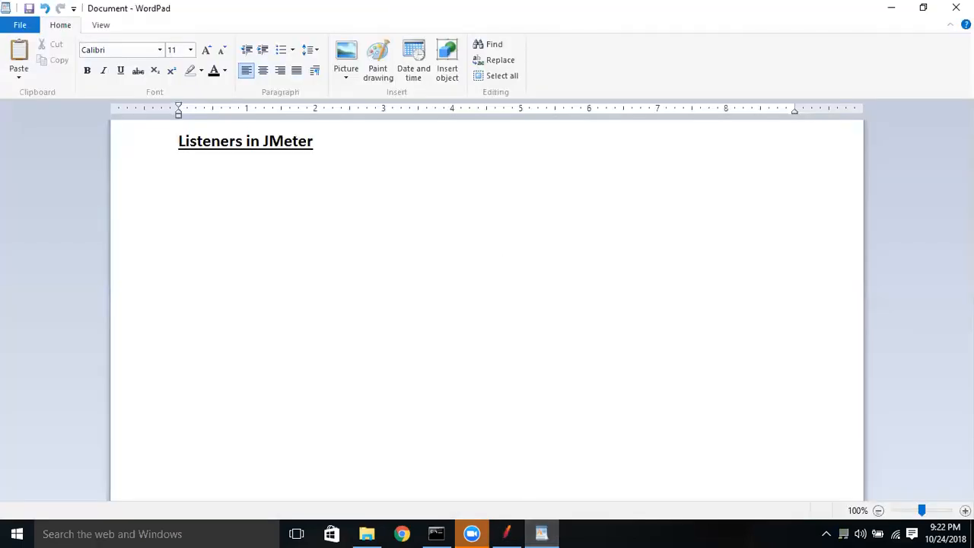
text(3)
key(Tab)
text(5)
key(Tab)
text(7)
key(Tab)
text(8	4)
click(172, 226)
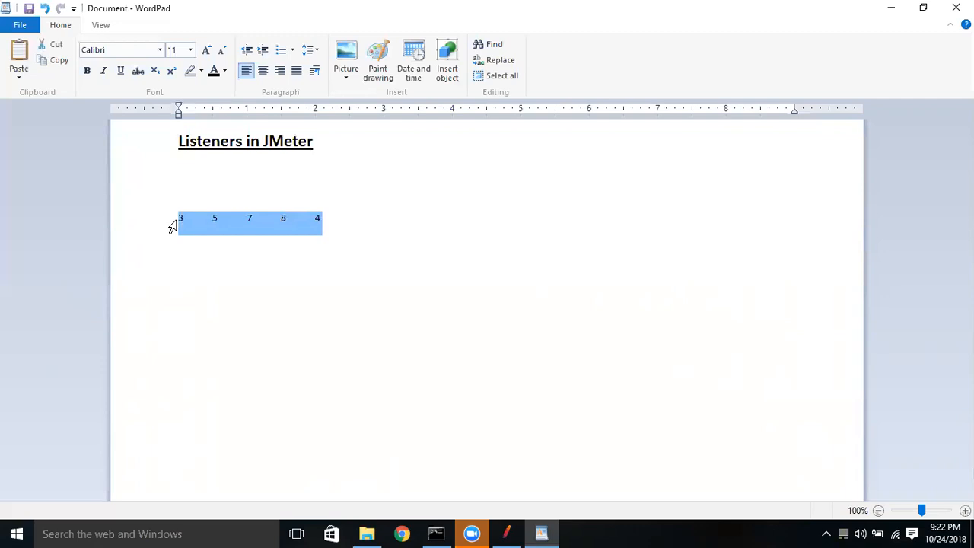
click(384, 230)
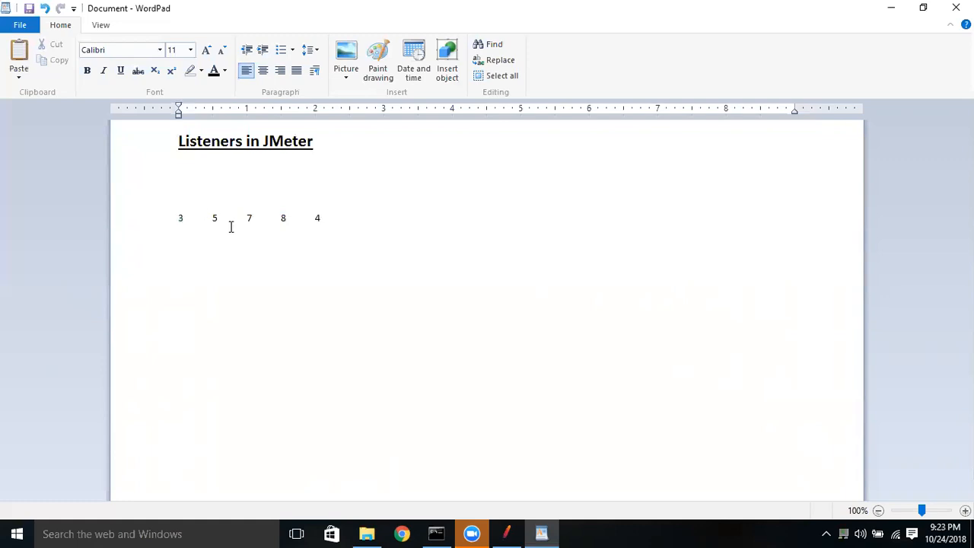
Add a second row with the sample values in ascending order 3, 4, 5, 7, 8, and highlight the middle value 5.
drag(180, 218, 330, 228)
click(219, 275)
text(3)
key(Tab)
text(4)
key(Tab)
text(5)
key(Tab)
text(7)
key(Tab)
text(8)
double_click(250, 242)
Switch back to JMeter and resize the Aggregate Report's Throughput, Received KB/sec and Sent KB/sec columns to read their headings and values.
key(alt+Tab)
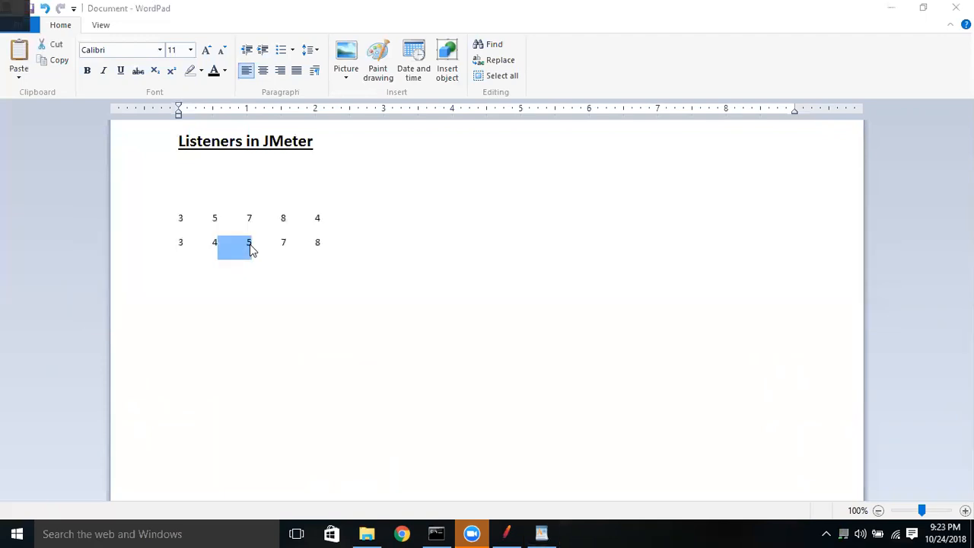
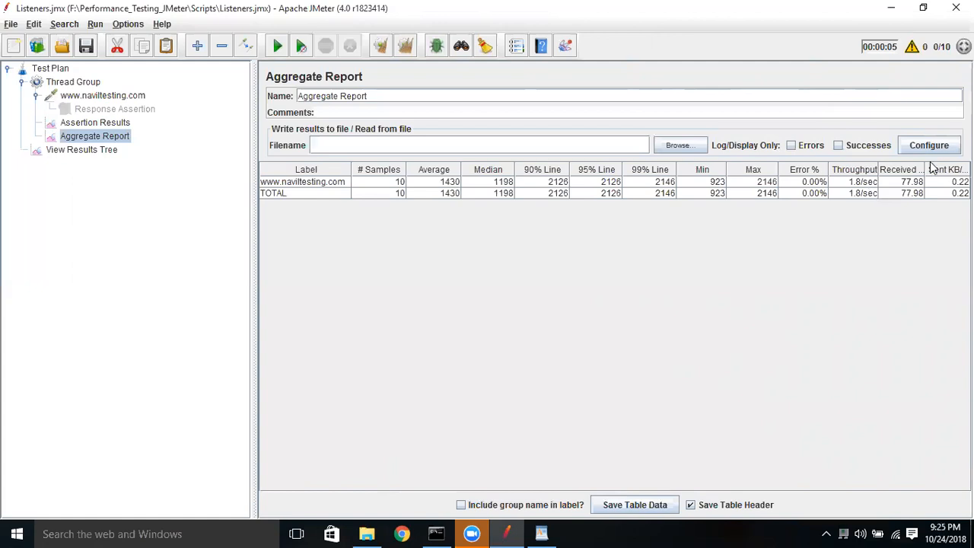
drag(880, 169, 839, 165)
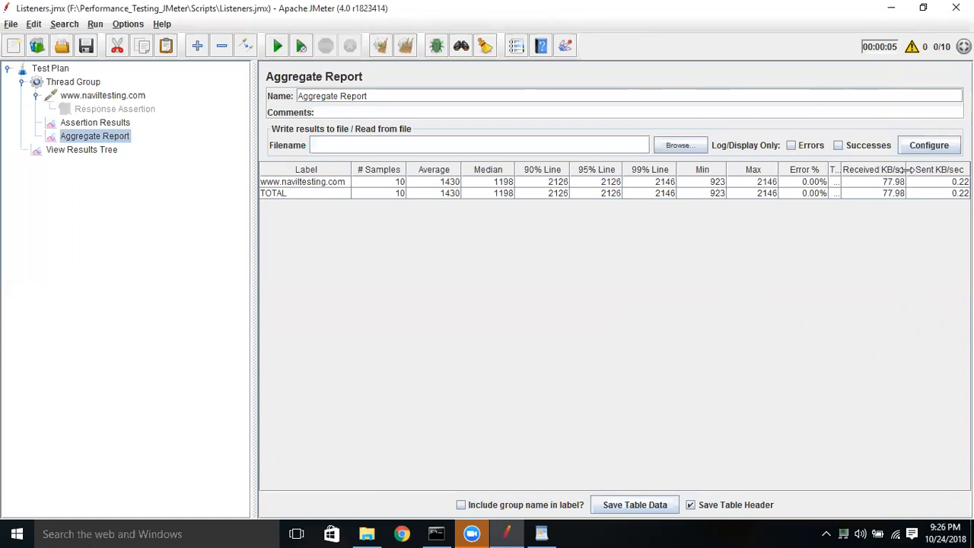
drag(905, 170, 927, 172)
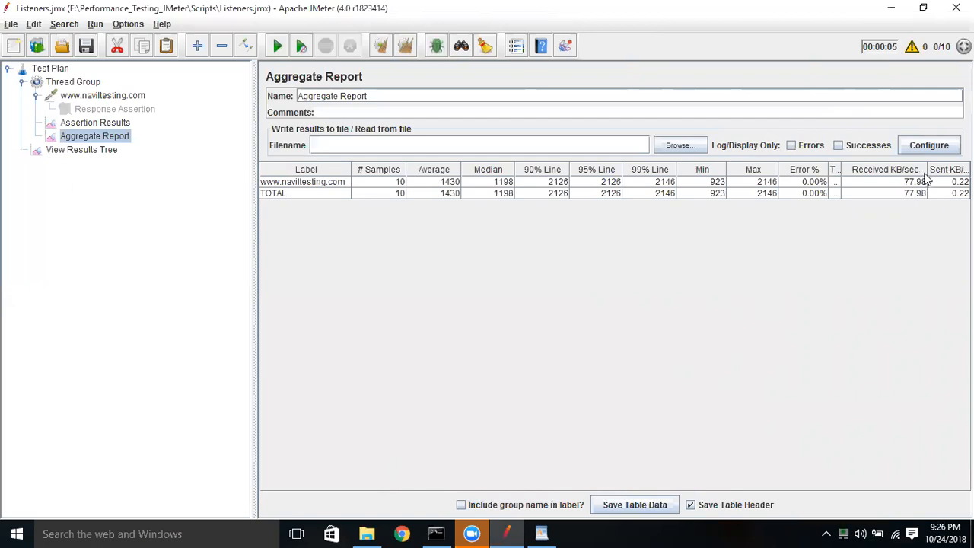
mouse_move(927, 170)
mouse_down()
mouse_move(898, 170)
mouse_move(917, 170)
mouse_up()
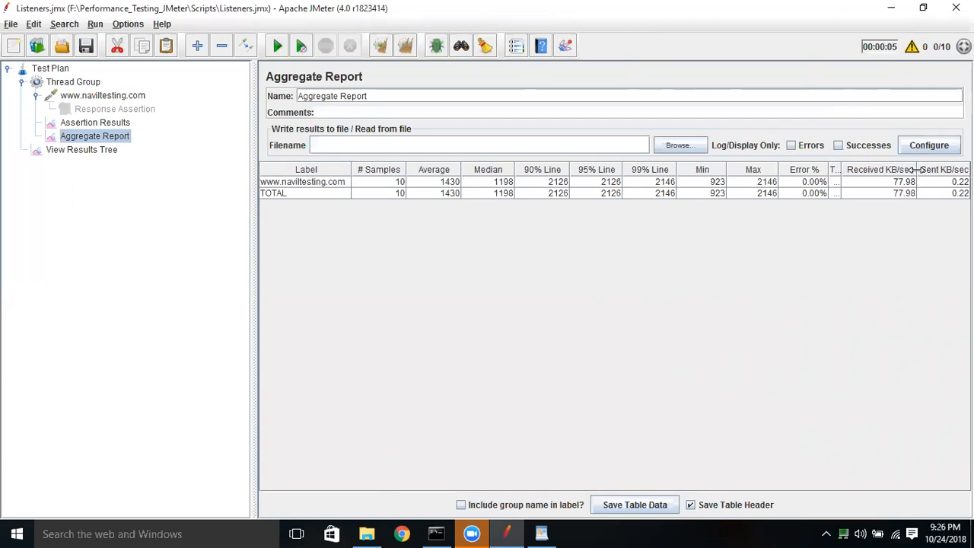
drag(840, 169, 880, 170)
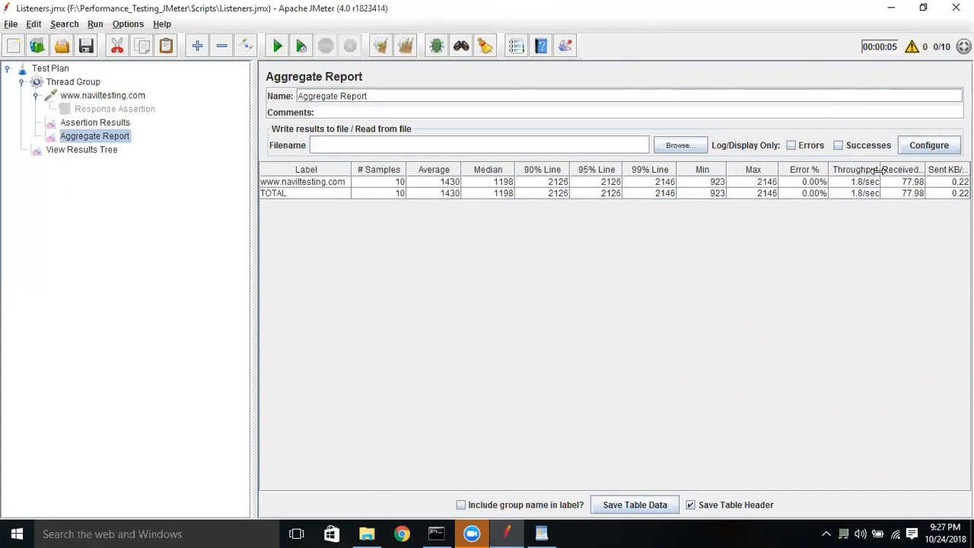
Switch to WordPad and replace the two rows of sample values with the line "Req1 = 3 sec".
click(541, 533)
click(370, 250)
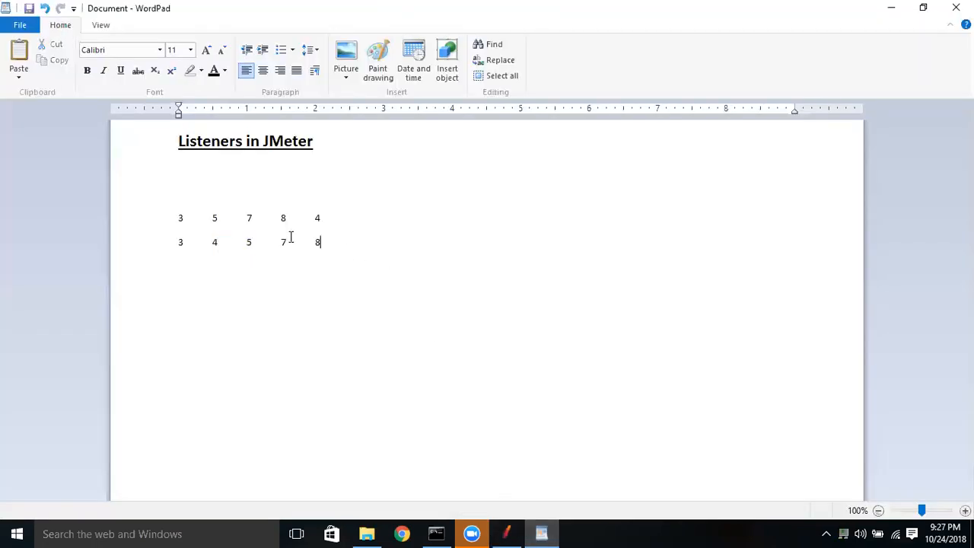
shift+click(109, 196)
key(BackSpace)
text(Requ)
key(BackSpace)
text(1 = 3 sec)
key(Return)
Add the lines "Req2 = 5 sec", "Req3 = 4 sec" and "Req4 = 5 sec" below Req1.
text(Req)
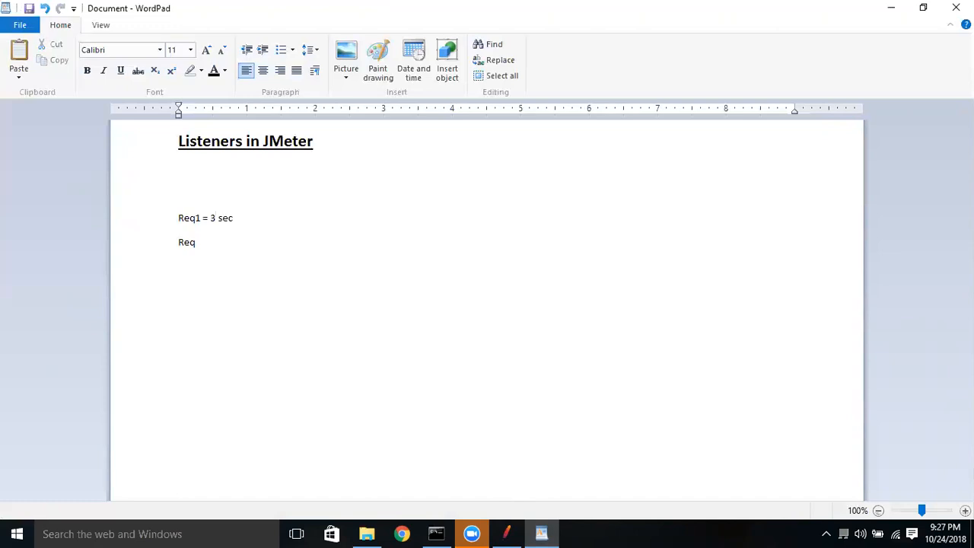
text(2 = 5 sec)
key(Return)
text(Req3 = 4 sec)
key(Return)
text(Req4 = 5)
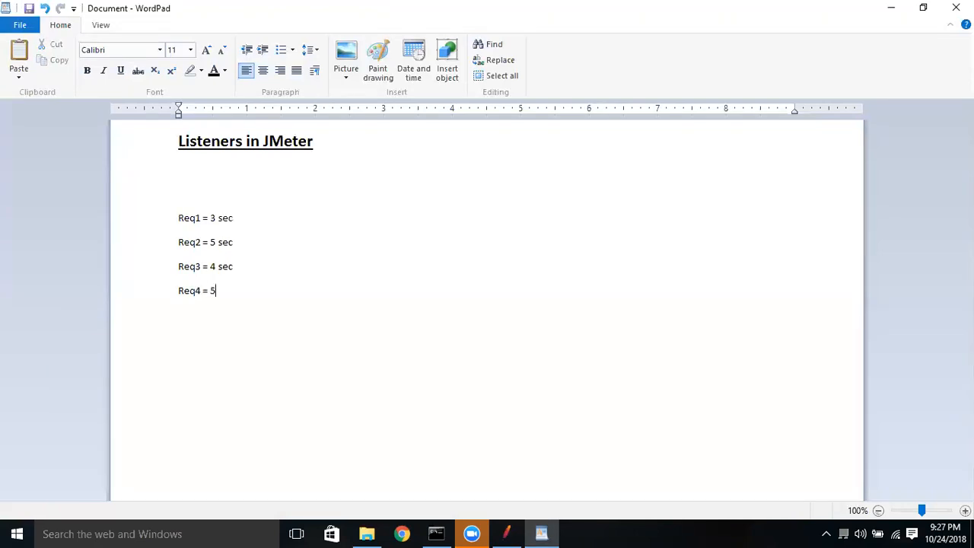
text( sec)
key(Return)
Add the lines "Req5 = 7 sec" and "Req6 = 6 sec", and start a new line below them.
text(Req5 = 7 sec)
key(Return)
text(Req6 =)
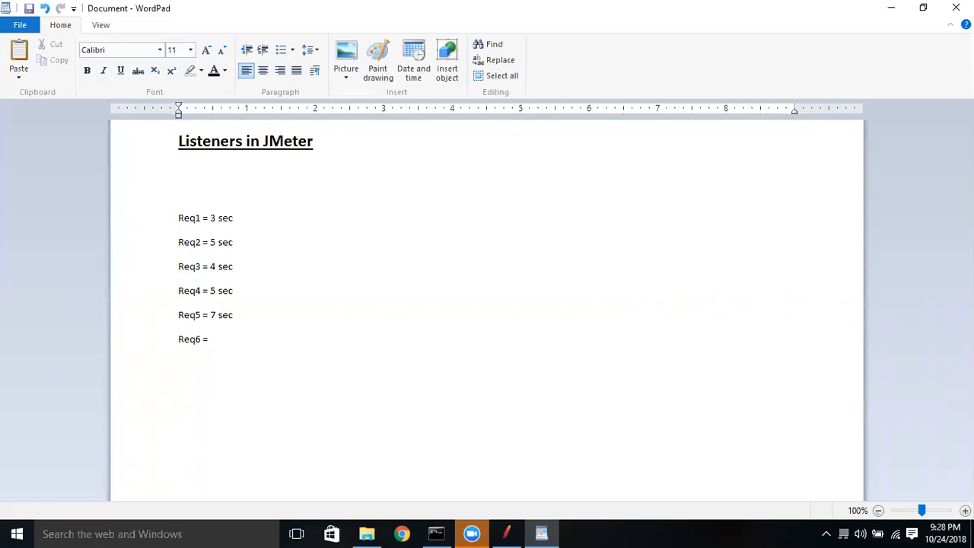
text(6 sec4)
key(BackSpace)
click(411, 283)
click(313, 404)
key(Return)
text(7)
key(Return)
text(6)
key(Return)
text(5)
key(Return)
text(4)
key(Return)
text(5)
key(Return)
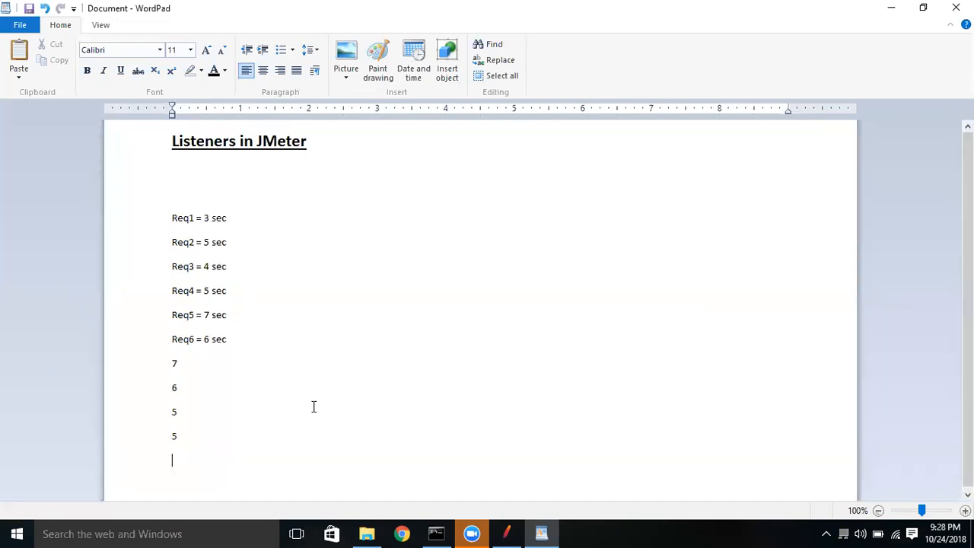
text(4)
key(Return)
text(4)
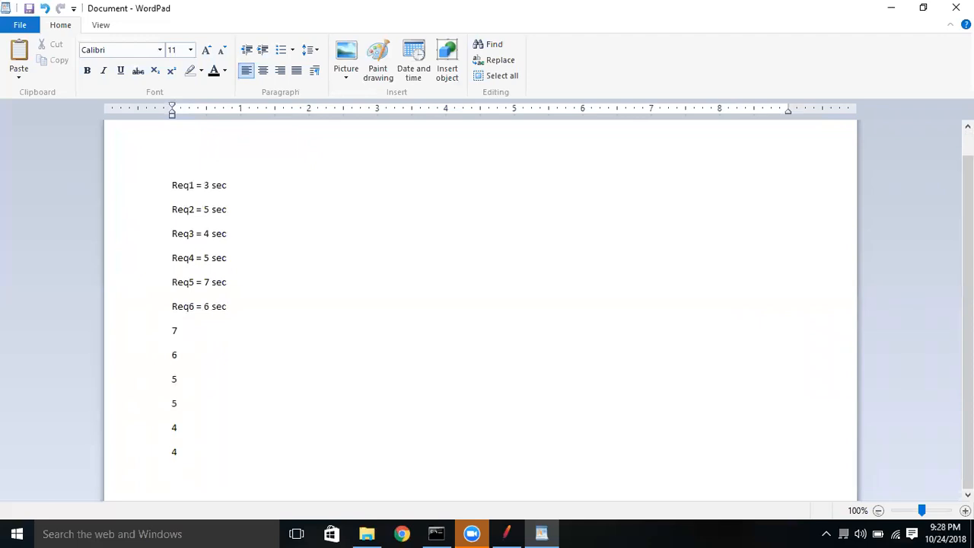
click(160, 333)
drag(164, 372, 175, 452)
key(Delete)
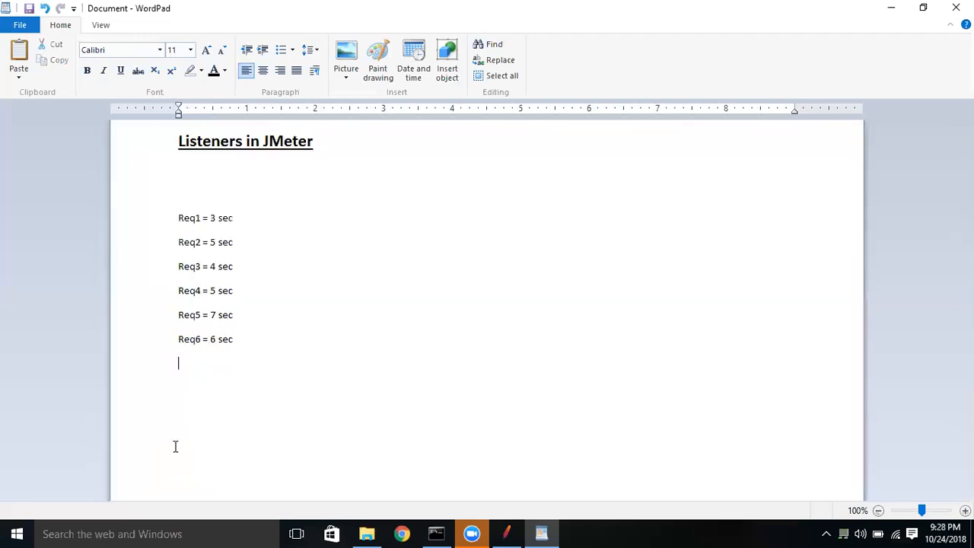
Add the lines "Req7 = 6 sec" and "Req8 = 8 sec" to the request list.
text(Reque)
key(BackSpace)
key(BackSpace)
text(7 = 6 sc)
key(BackSpace)
key(BackSpace)
text(sec)
key(Return)
text(Req8 = 8 sec)
key(Return)
Complete the request list with the lines "Req9 = 7 sec" and "Req10 = 7 sec".
text(Req)
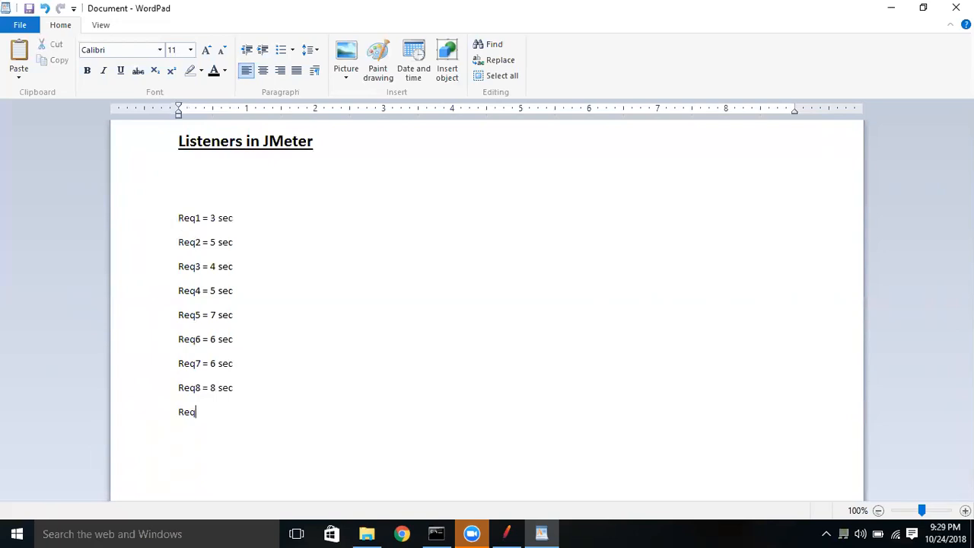
text(9)
text(7 sec)
key(Return)
text(req)
key(BackSpace)
key(BackSpace)
key(BackSpace)
text(Req)
text(10 = )
text(7 sec)
Start a descending list of the response times below Req10 with 8, 7, 7 and 7 on separate lines.
text(8)
key(Return)
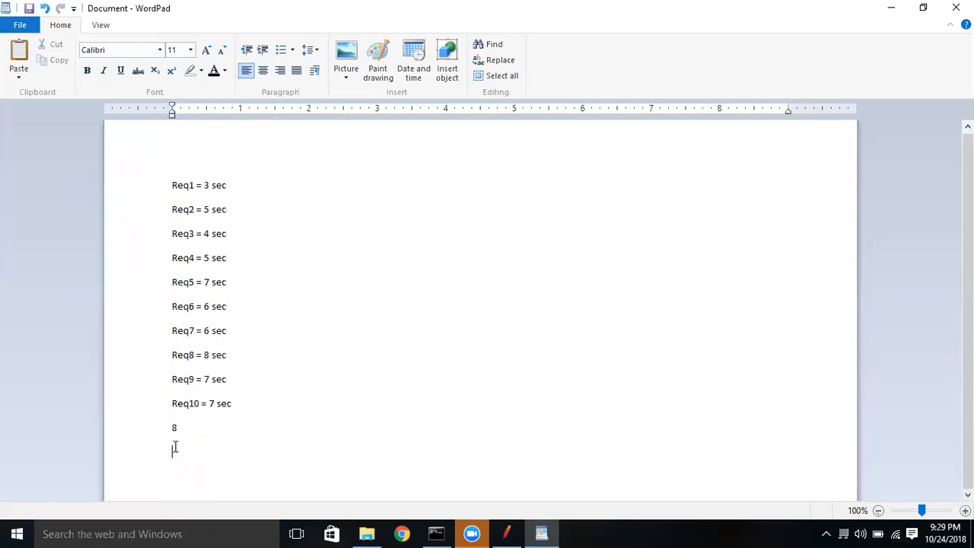
text(7)
key(Return)
text(7)
text(7)
key(BackSpace)
key(BackSpace)
text(7)
key(Return)
text(7)
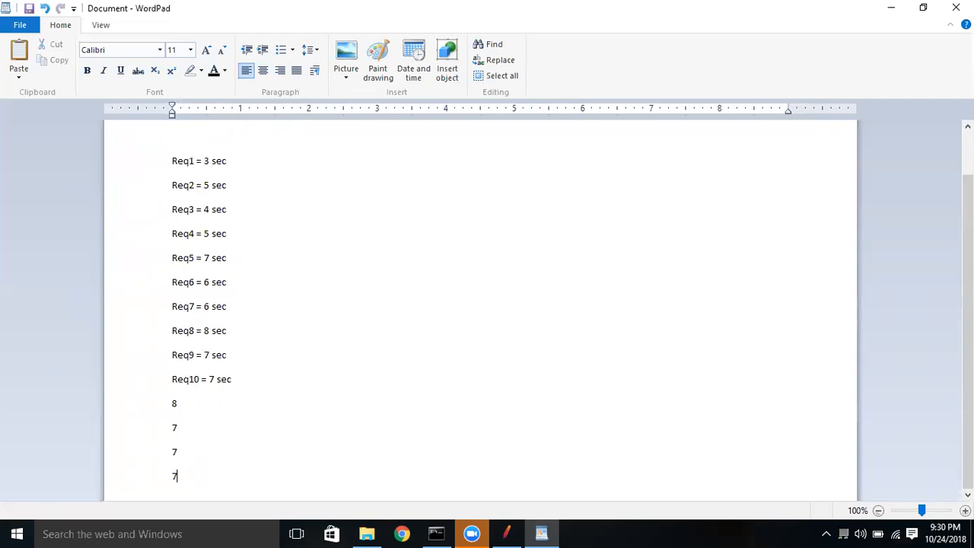
key(Return)
Continue the descending list with 6, 6, 5, 5 and 4 on separate lines.
text(6)
key(Return)
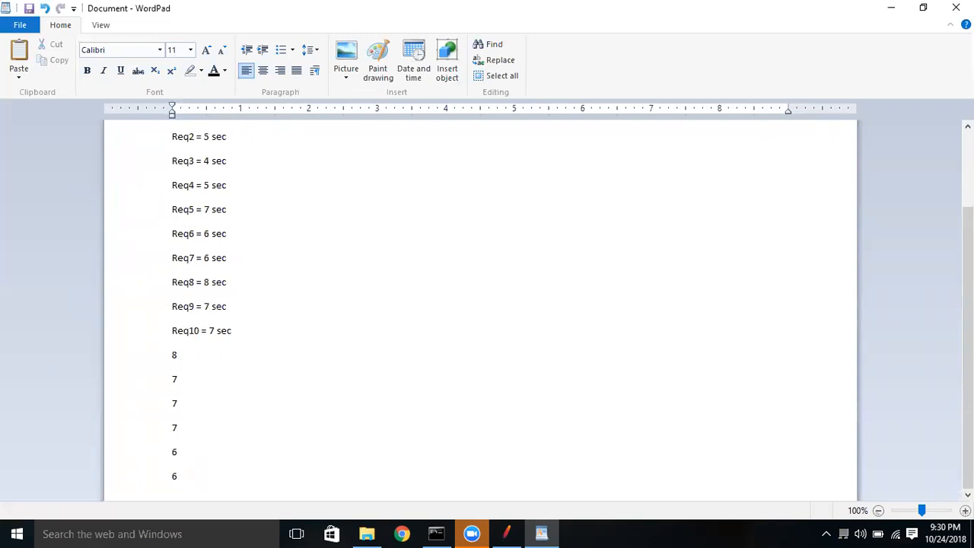
text(6)
key(Return)
text(5)
key(Return)
text(5)
key(Return)
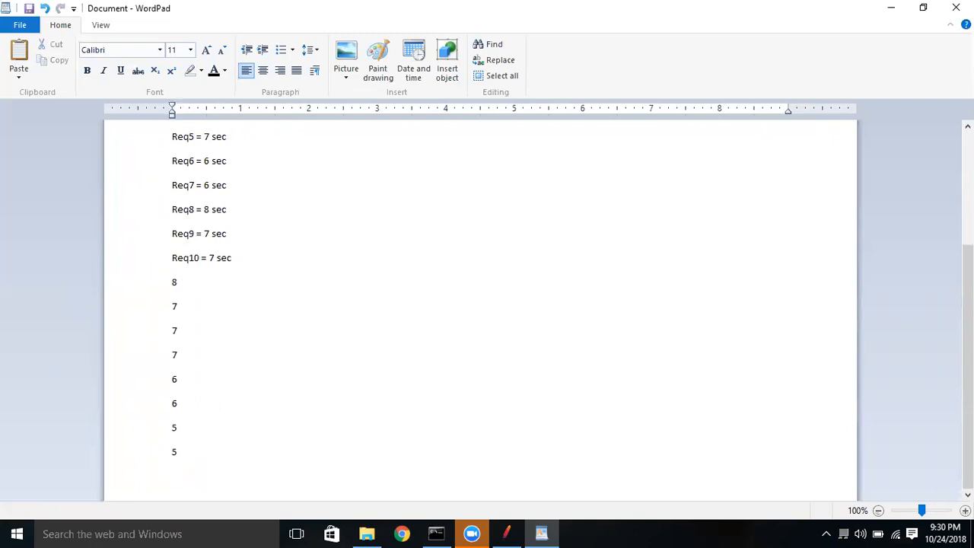
mouse_move(968, 305)
mouse_down()
mouse_move(968, 256)
mouse_move(968, 305)
mouse_up()
text(4)
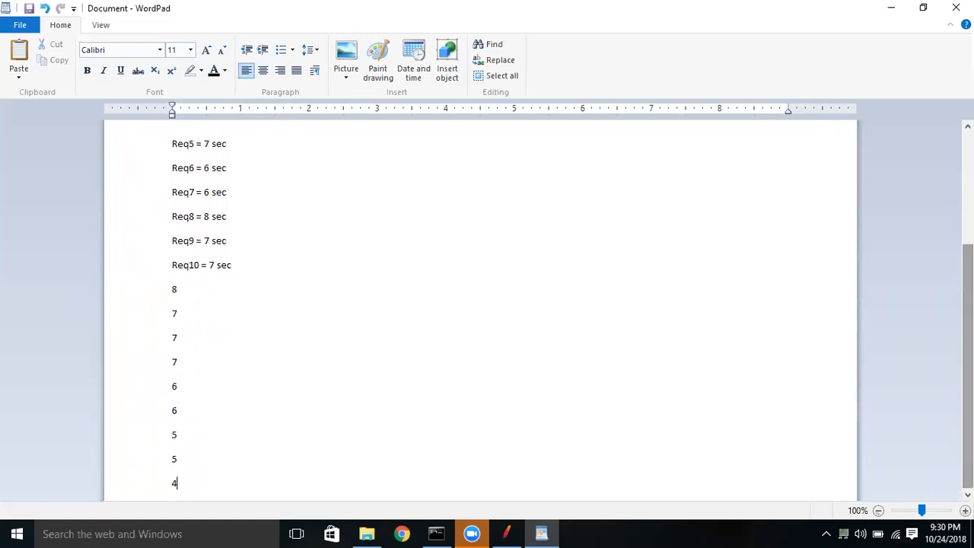
Add the value 3 at the end of the descending list and select the whole list to check it.
click(140, 296)
drag(141, 296, 152, 485)
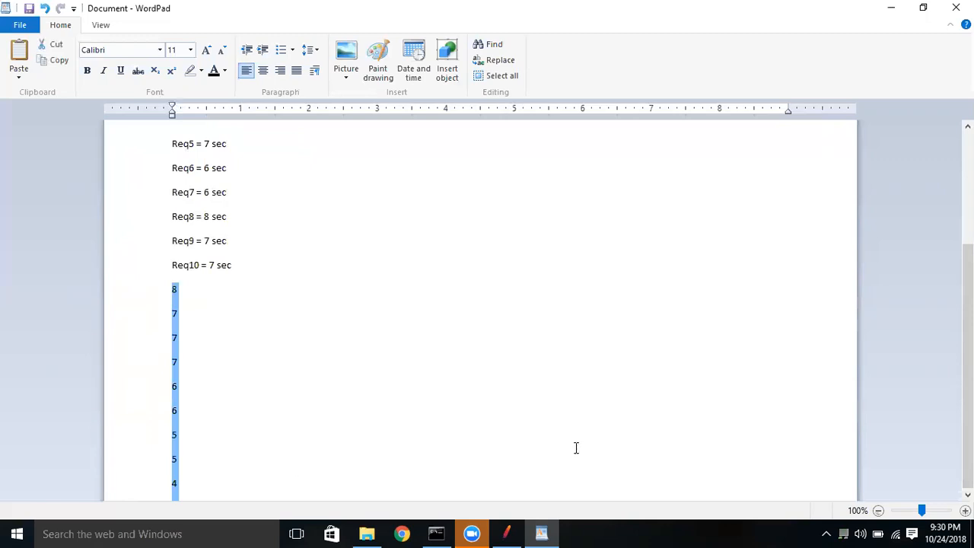
mouse_move(967, 439)
mouse_down()
mouse_move(968, 350)
mouse_move(968, 439)
mouse_up()
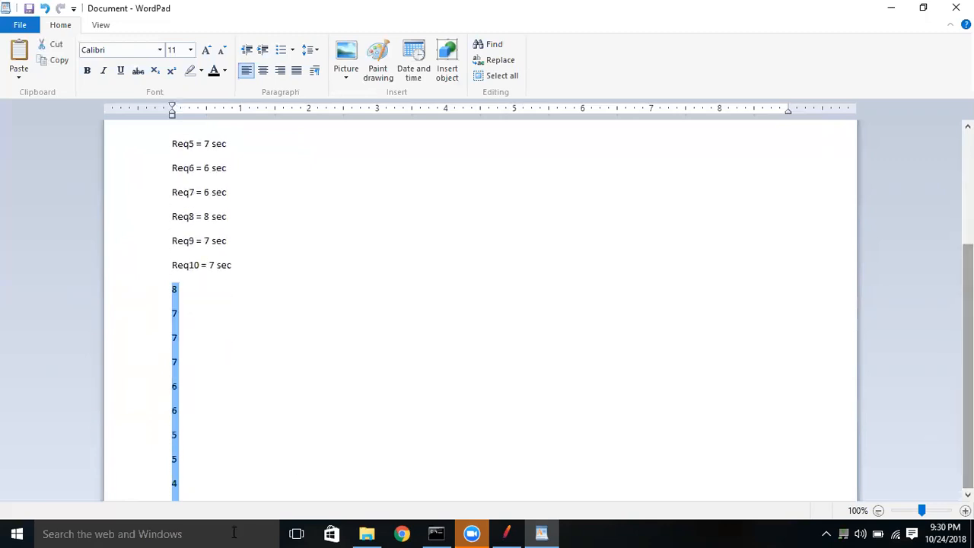
click(205, 479)
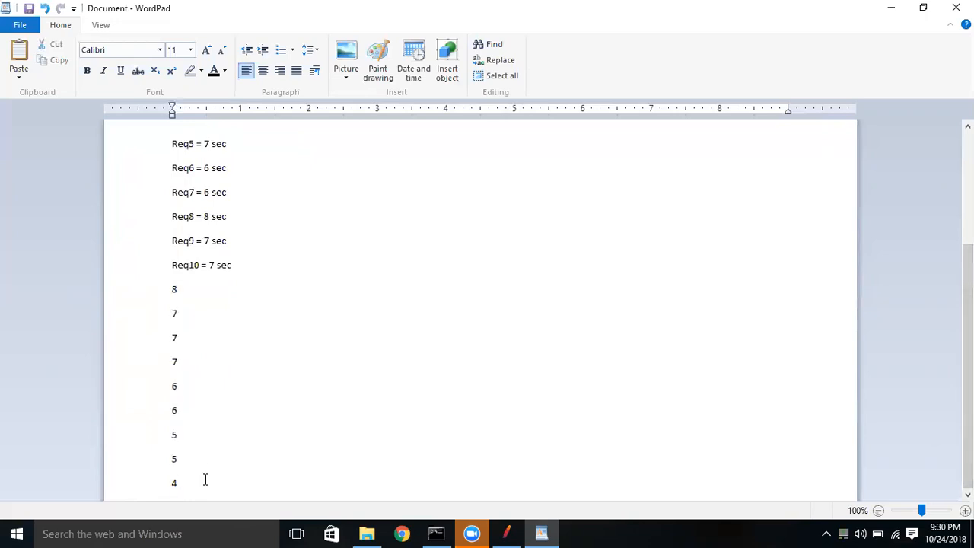
key(Return)
text(3)
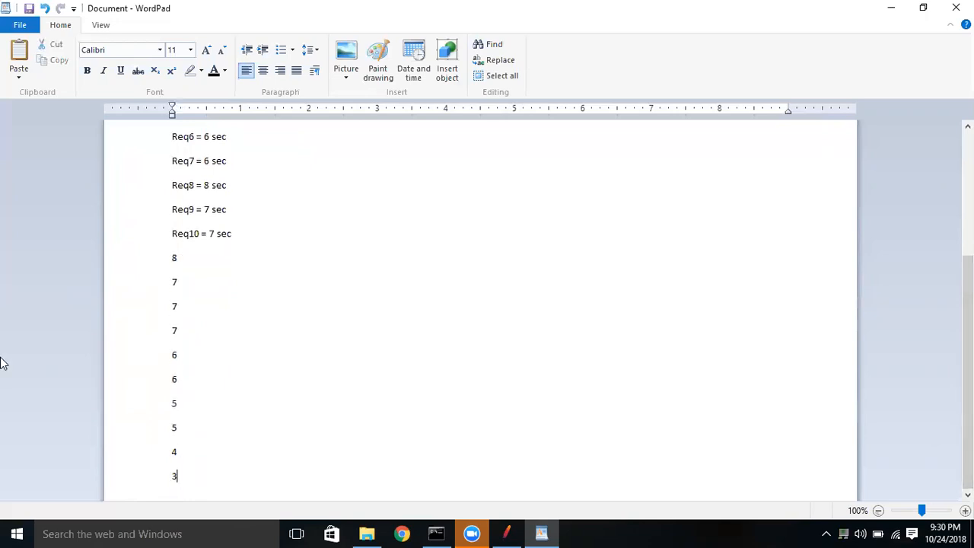
drag(152, 261, 158, 308)
drag(160, 382, 174, 487)
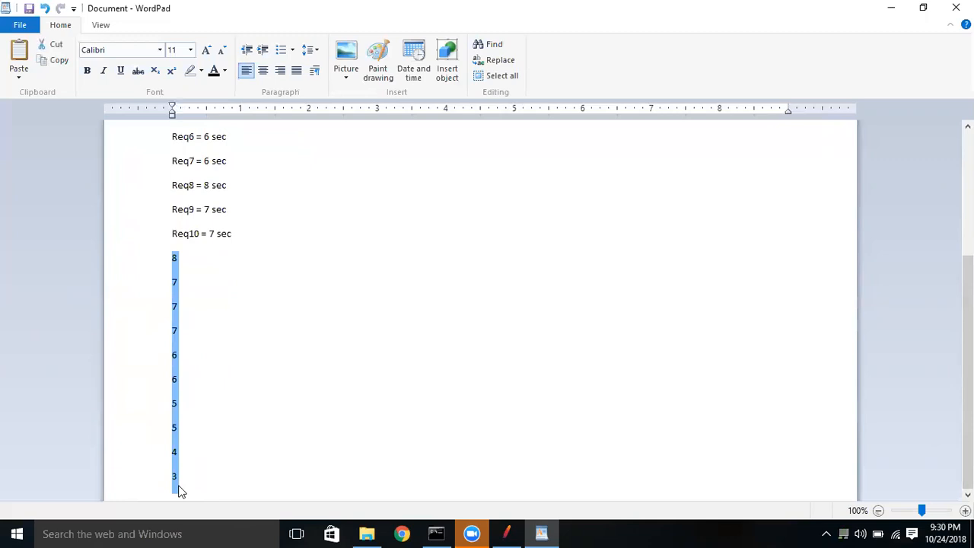
click(202, 245)
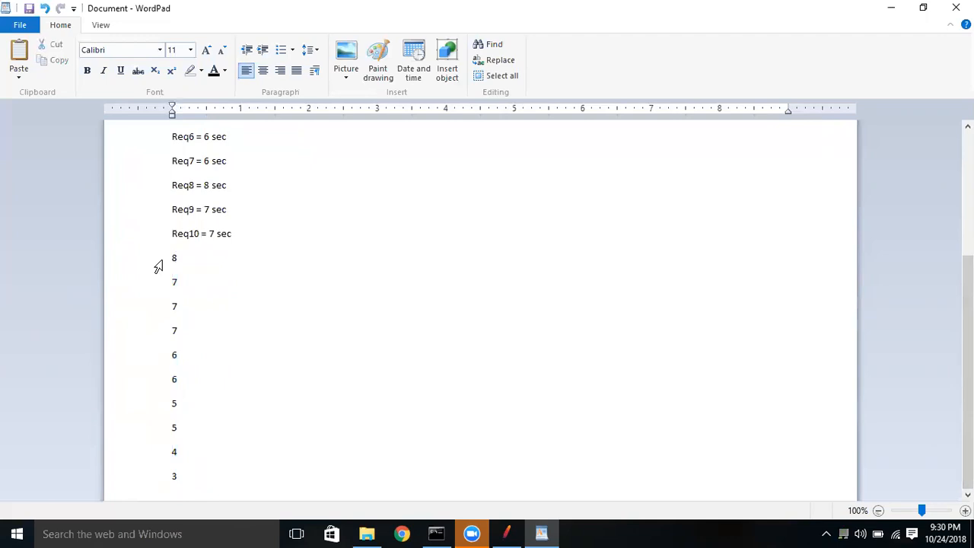
Apply strikethrough and a dark yellow highlight to the 8 that heads the descending list.
click(159, 266)
click(138, 71)
click(201, 71)
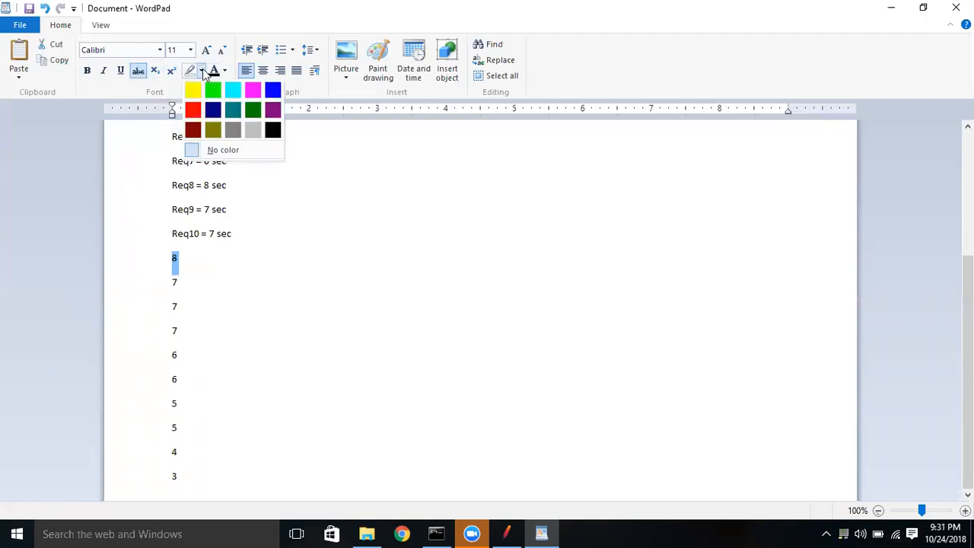
click(214, 132)
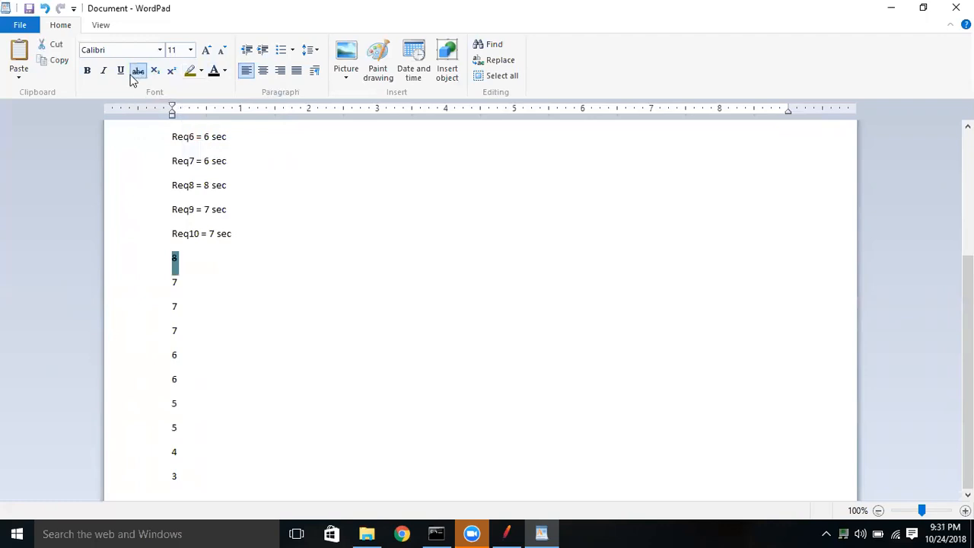
click(252, 387)
click(221, 333)
Select the remaining values from the first 7 down to 3 to examine the 90% of the samples.
click(146, 291)
drag(145, 292, 156, 487)
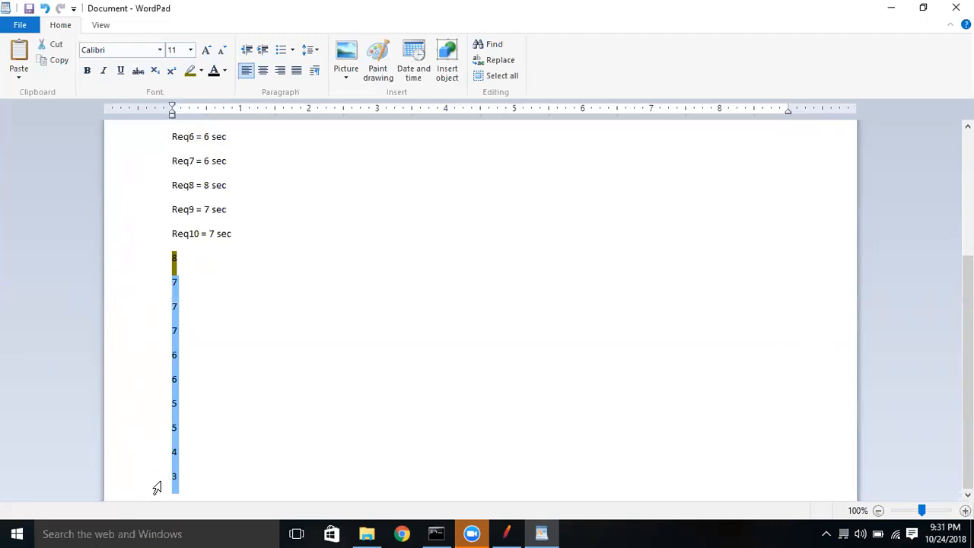
click(202, 292)
drag(158, 291, 158, 485)
click(341, 439)
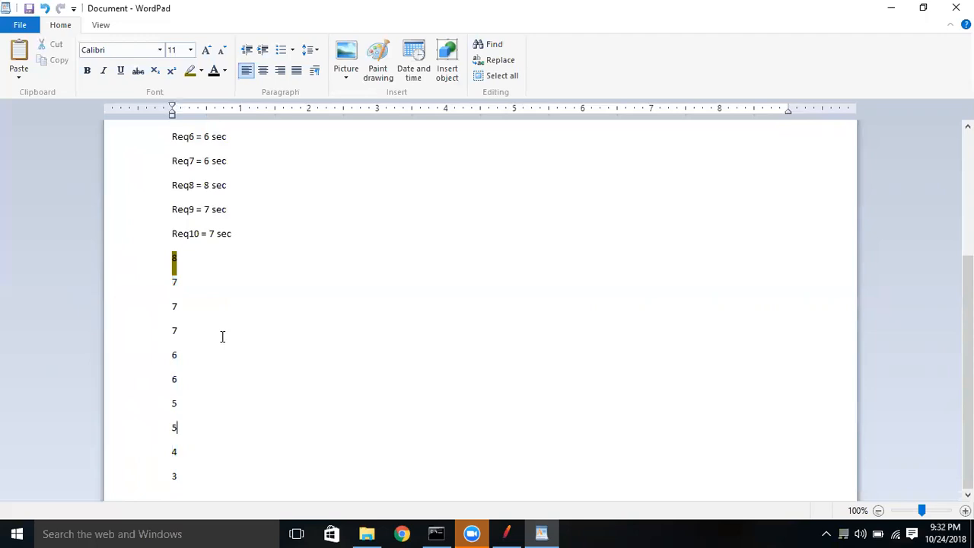
Switch back to JMeter and add a Summary Report listener to the Thread Group.
click(507, 533)
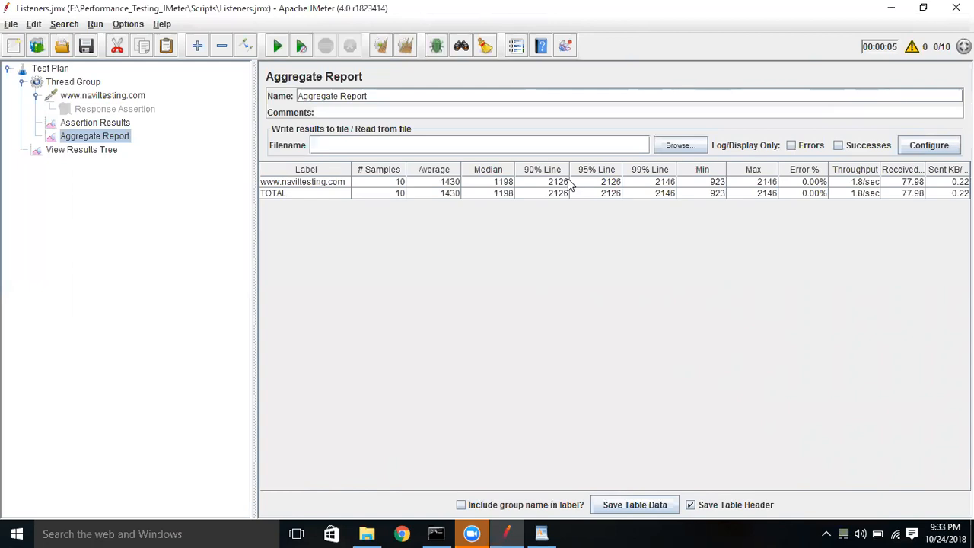
click(81, 84)
right_click(82, 84)
mouse_move(155, 93)
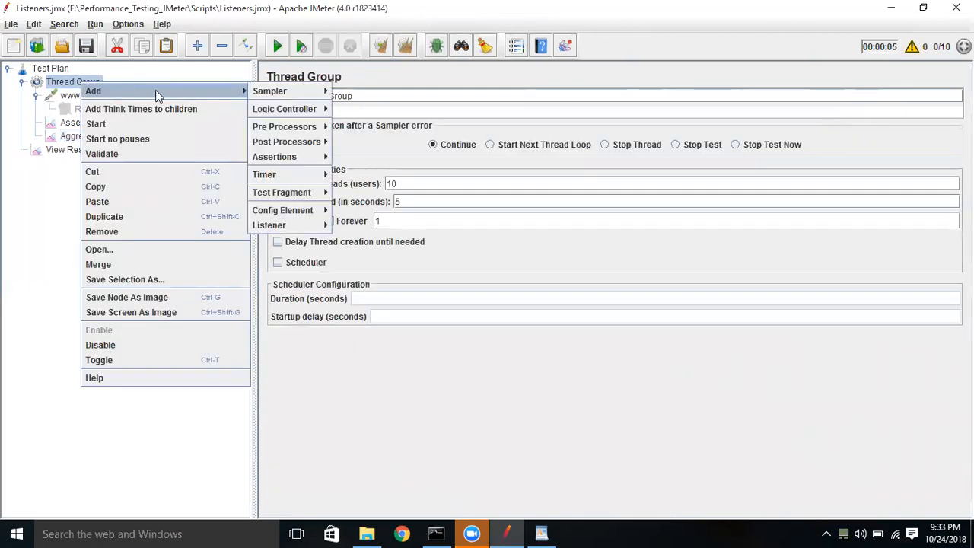
mouse_move(304, 226)
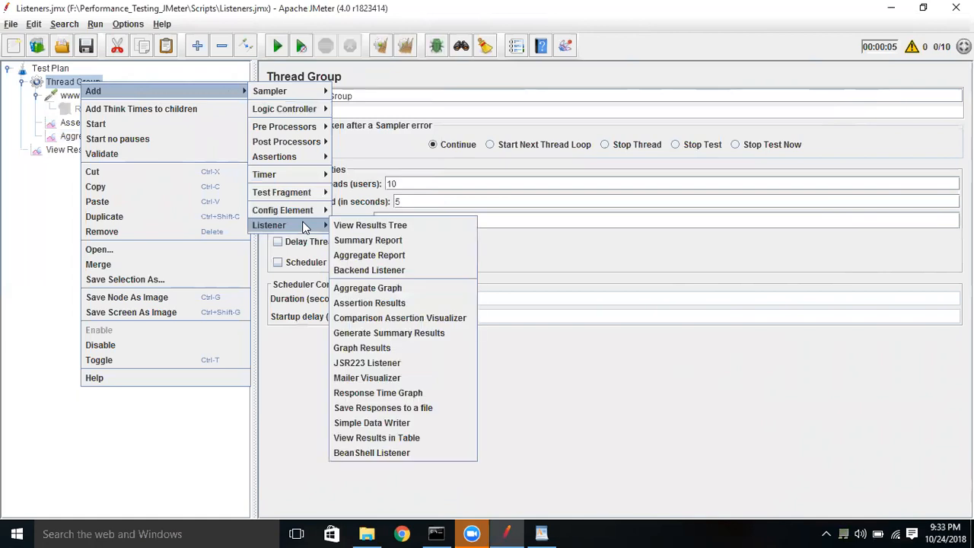
click(369, 240)
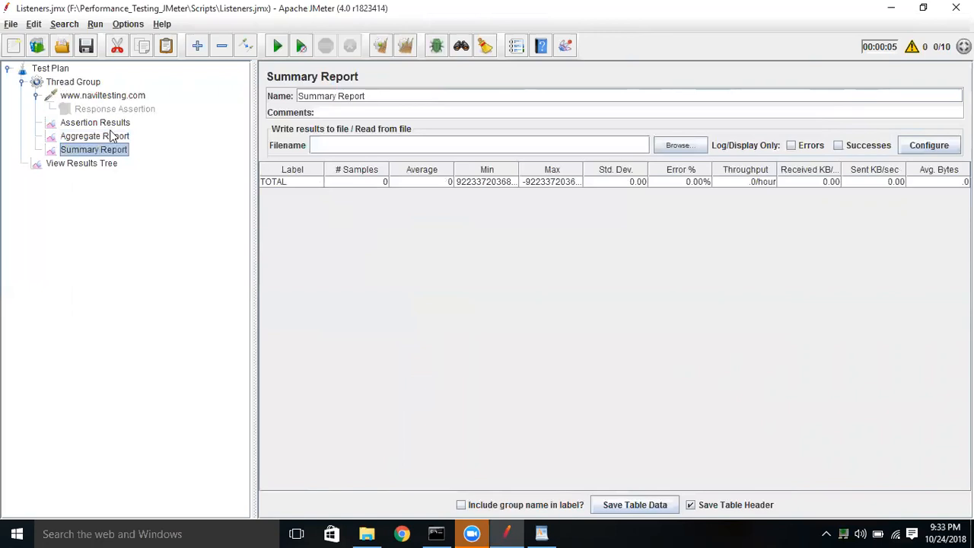
Clear all earlier results and run the test plan to fill the Summary Report.
click(413, 43)
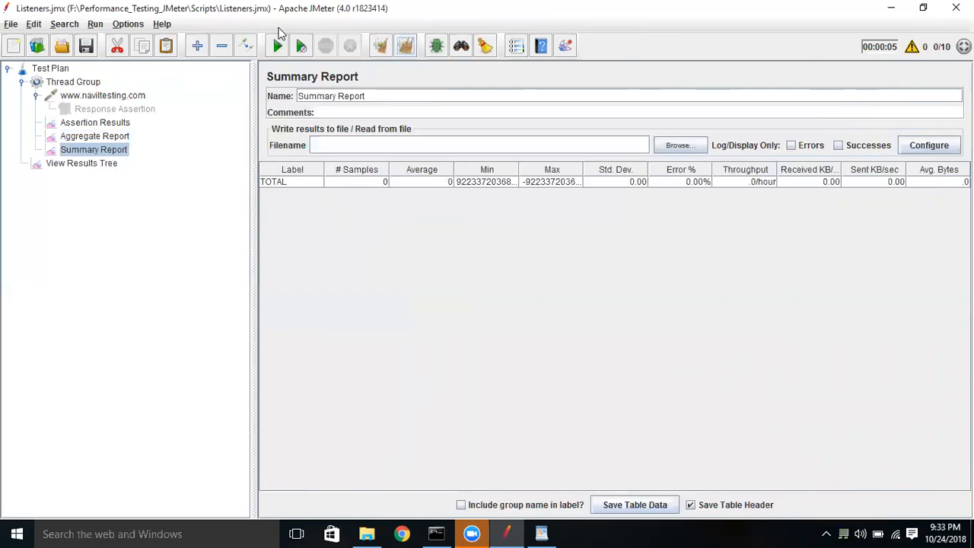
key(ctrl+r)
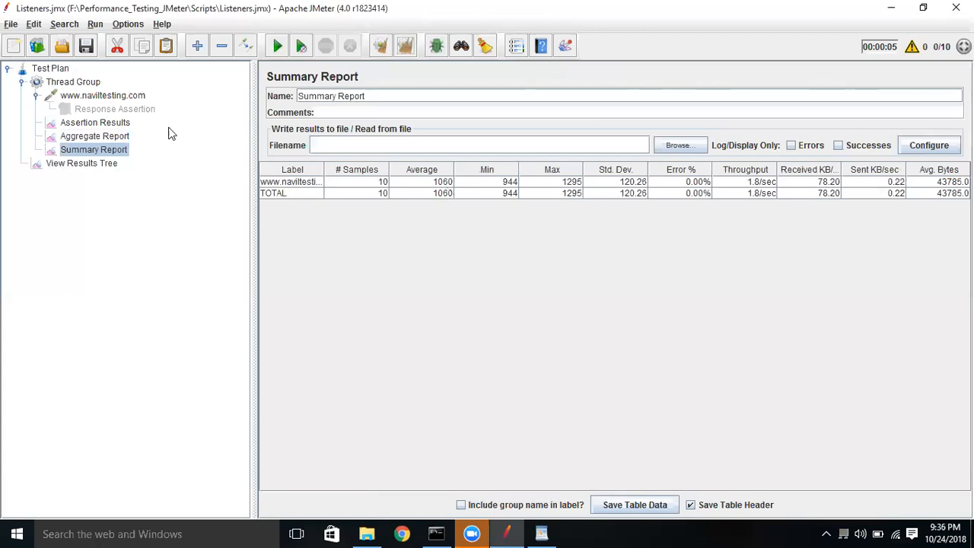
Add a View Results in Table listener to the Thread Group and compare it with the Summary Report.
right_click(73, 82)
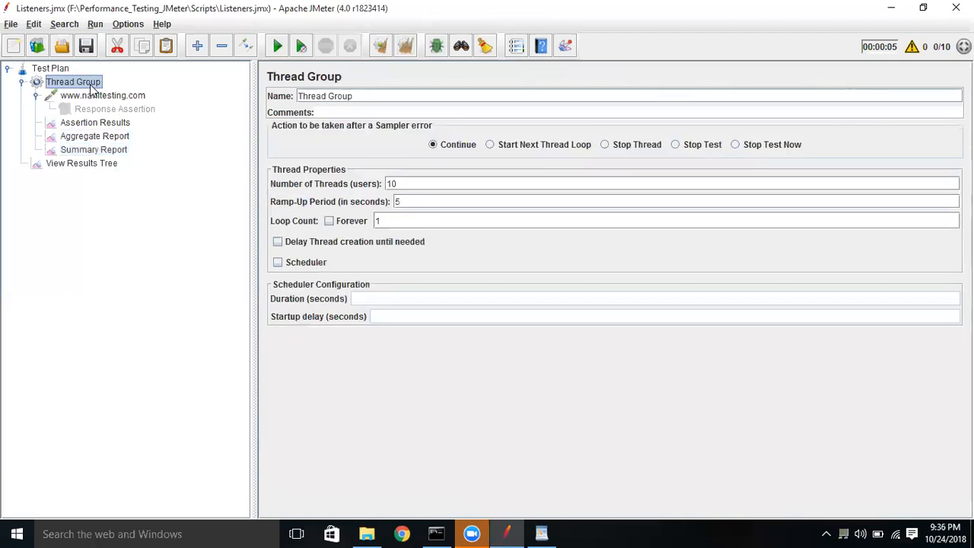
mouse_move(137, 96)
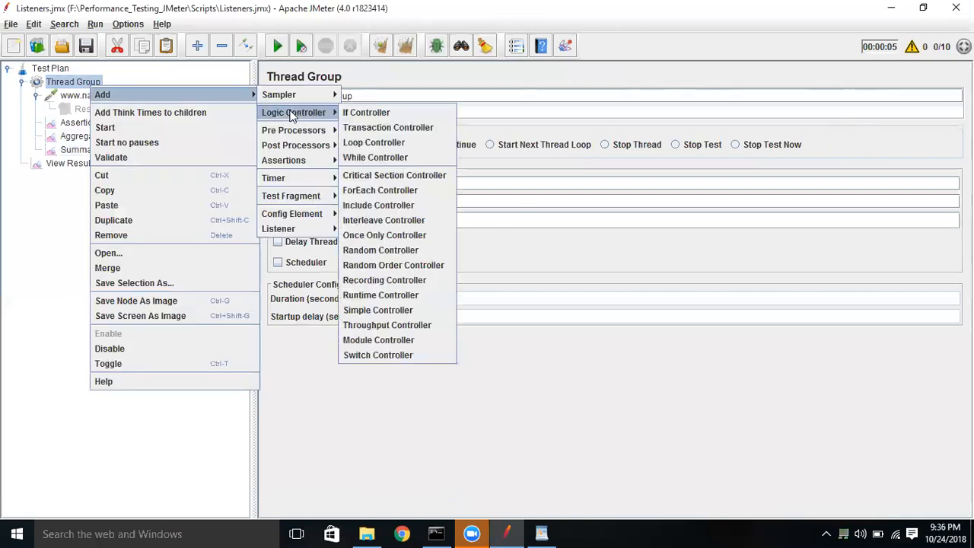
mouse_move(305, 226)
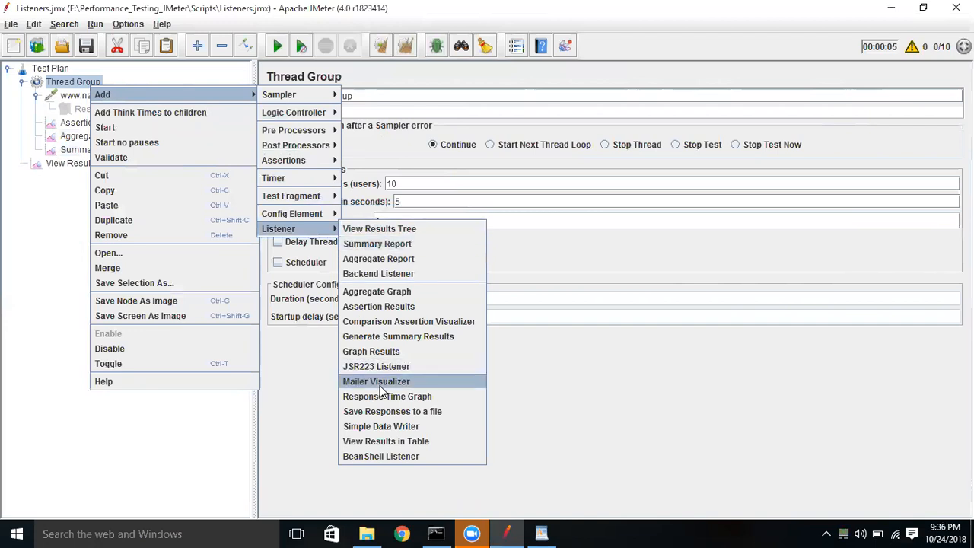
click(385, 442)
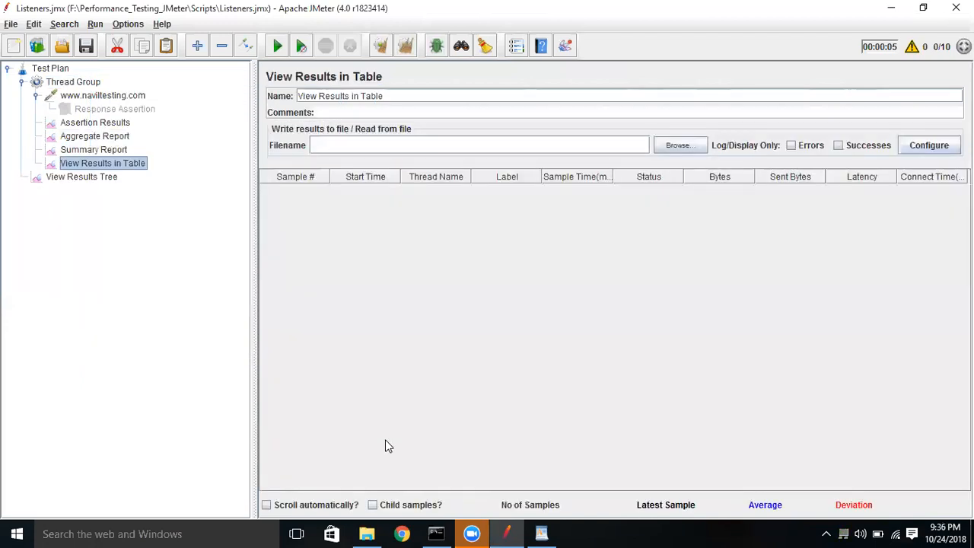
click(101, 150)
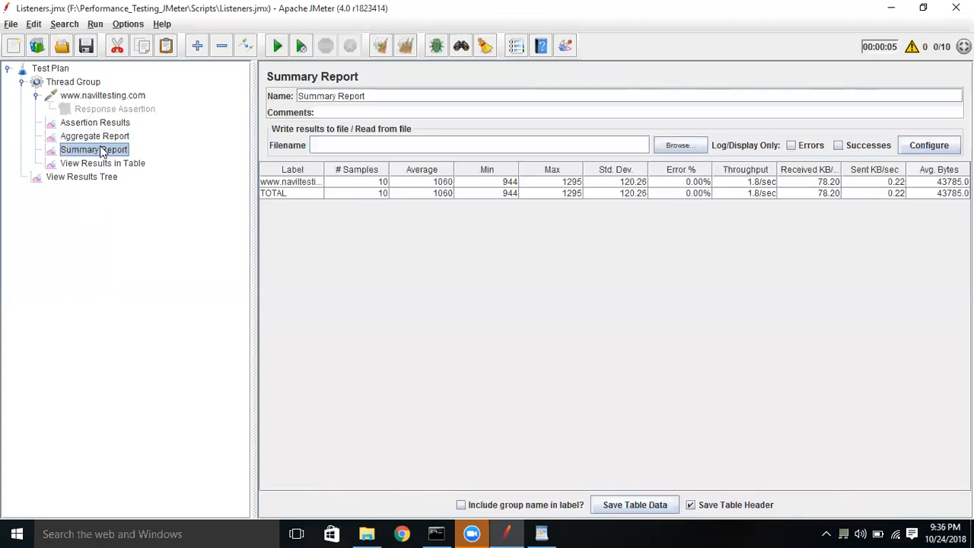
click(118, 166)
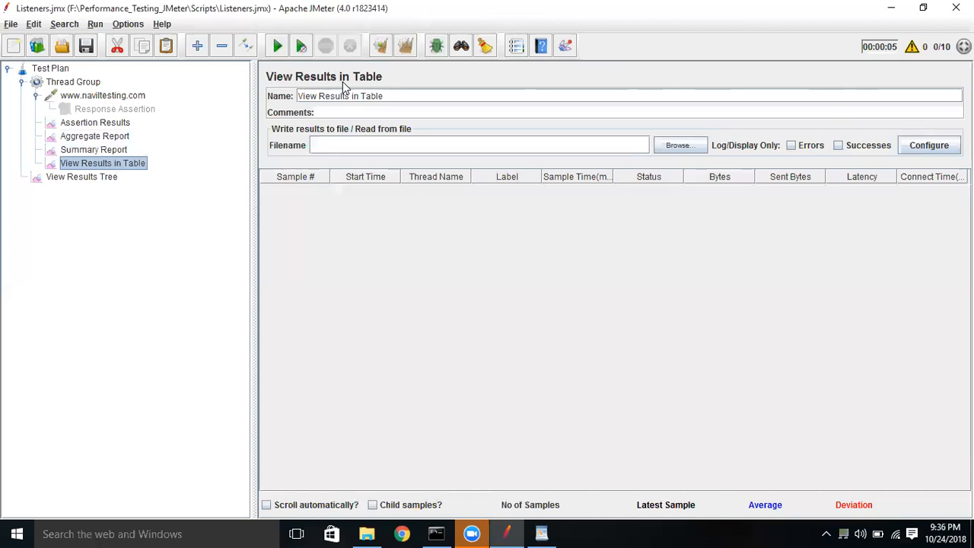
Clear all results and rerun the test plan, then narrow the Sample # column and widen Start Time in View Results in Table.
click(405, 47)
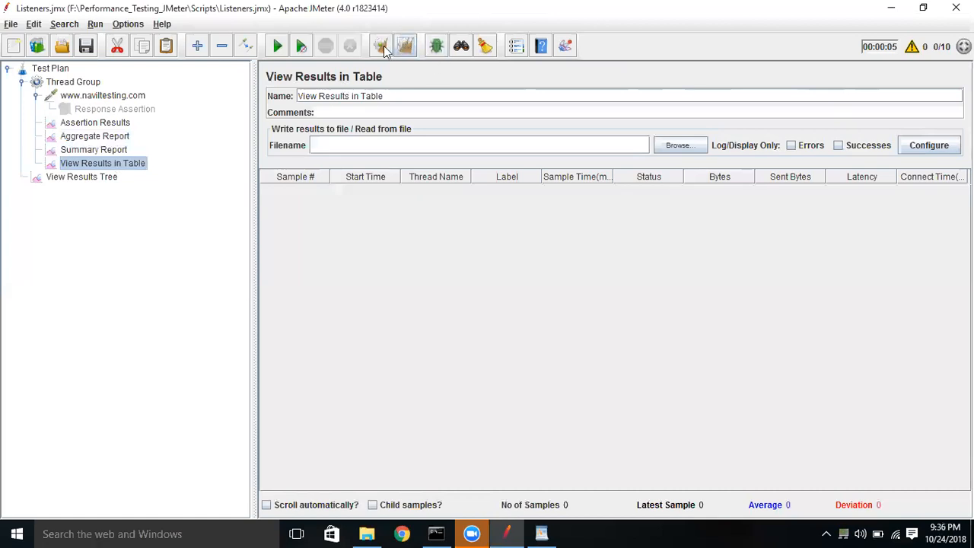
click(278, 46)
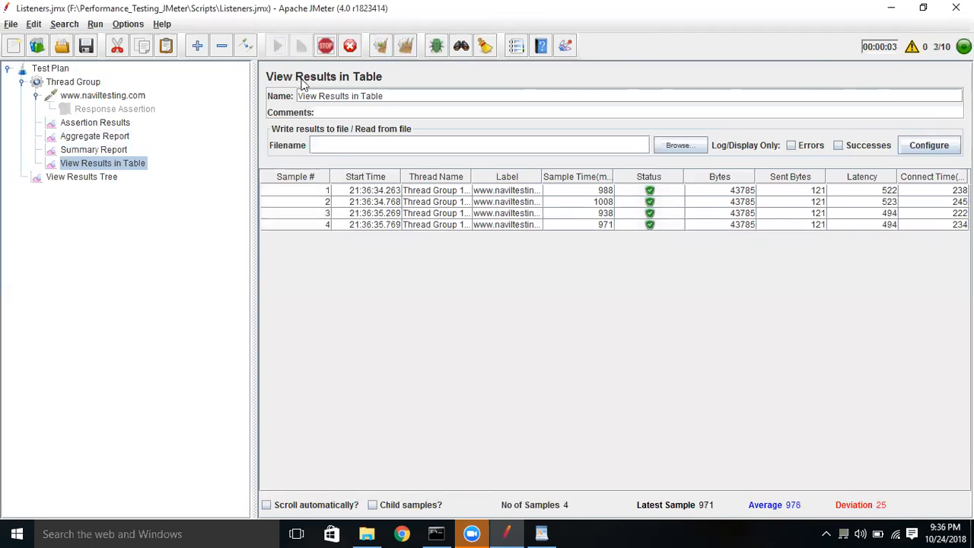
drag(330, 179, 311, 179)
drag(381, 178, 388, 177)
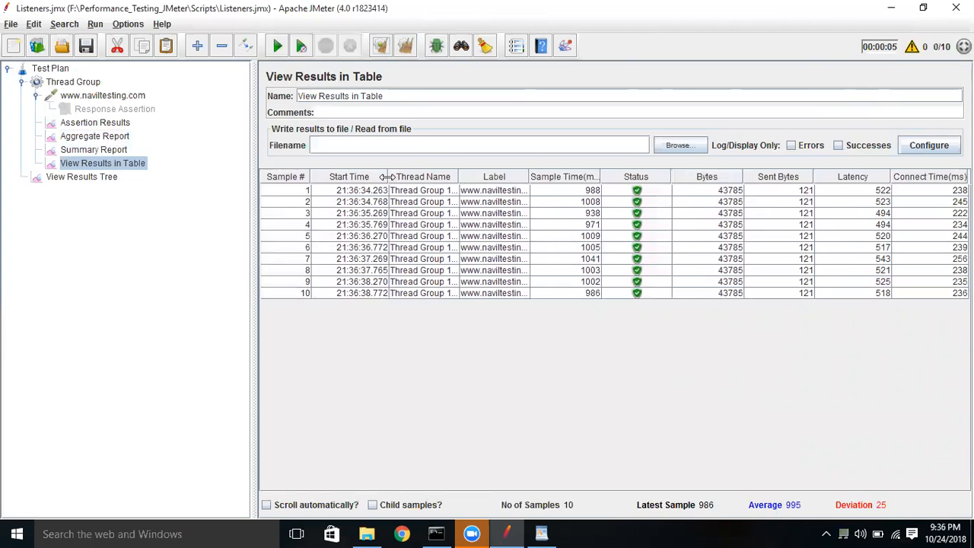
Compare the Aggregate Report with the individual samples in View Results in Table and widen the Sample Time(ms) column.
click(86, 137)
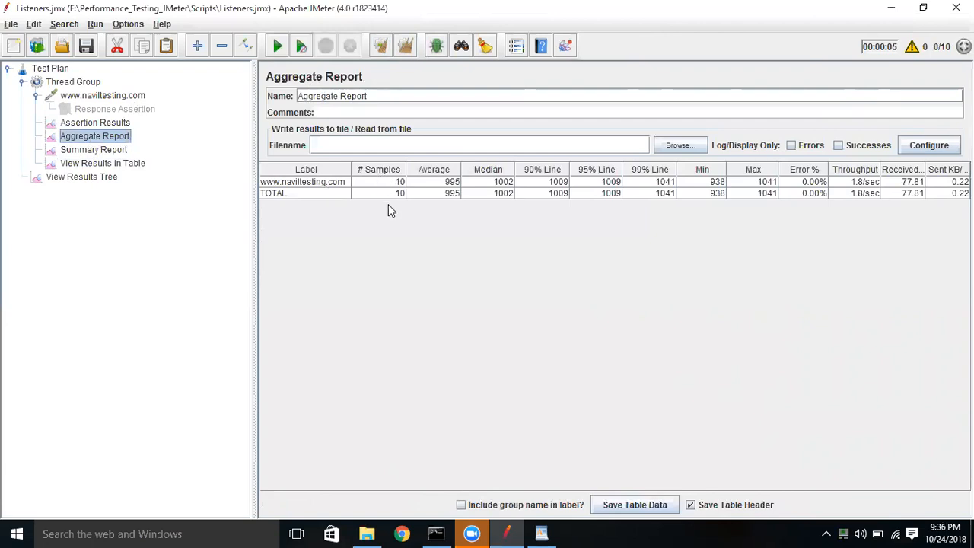
click(333, 186)
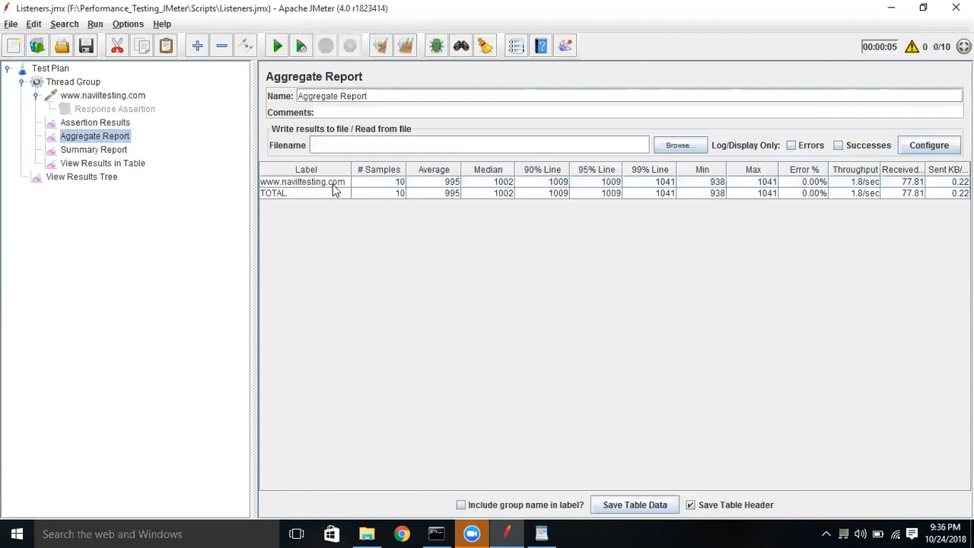
click(118, 164)
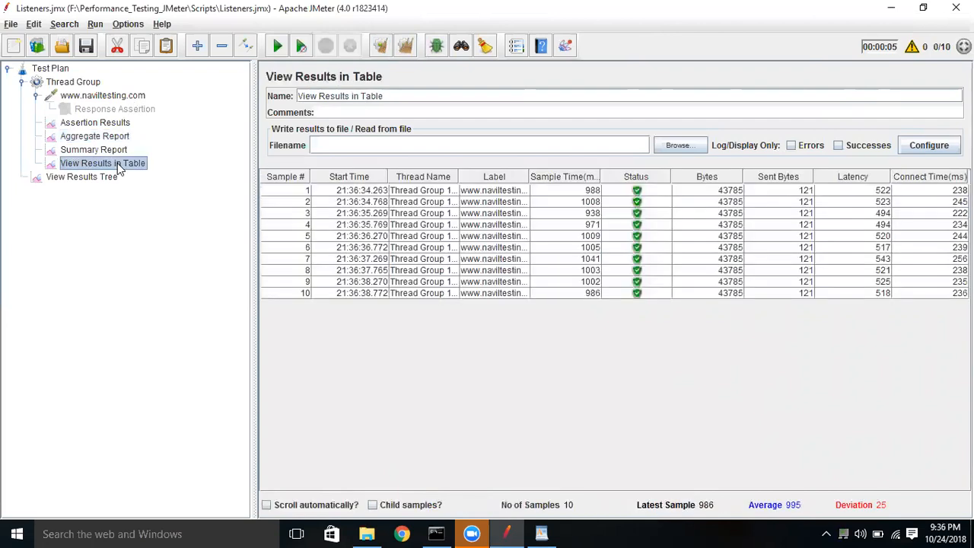
click(295, 194)
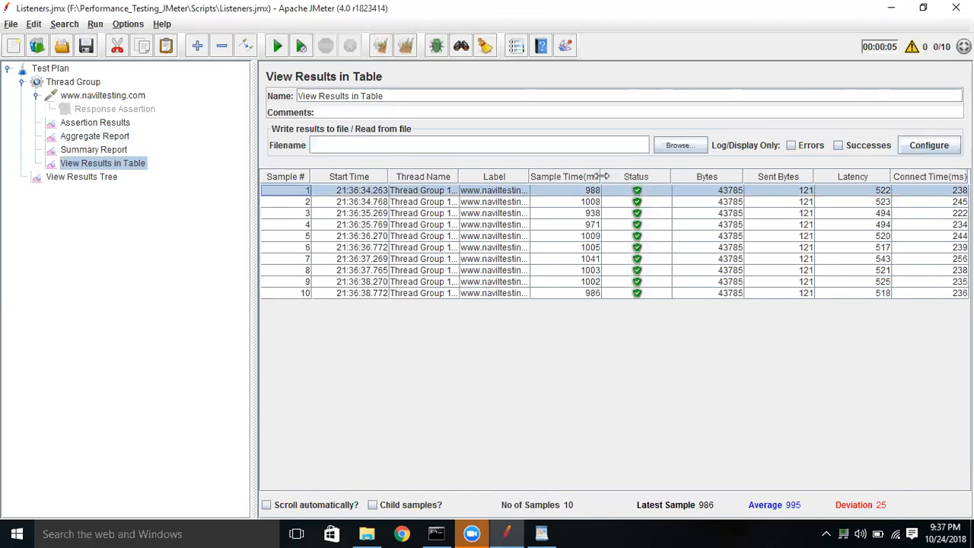
drag(601, 175, 638, 196)
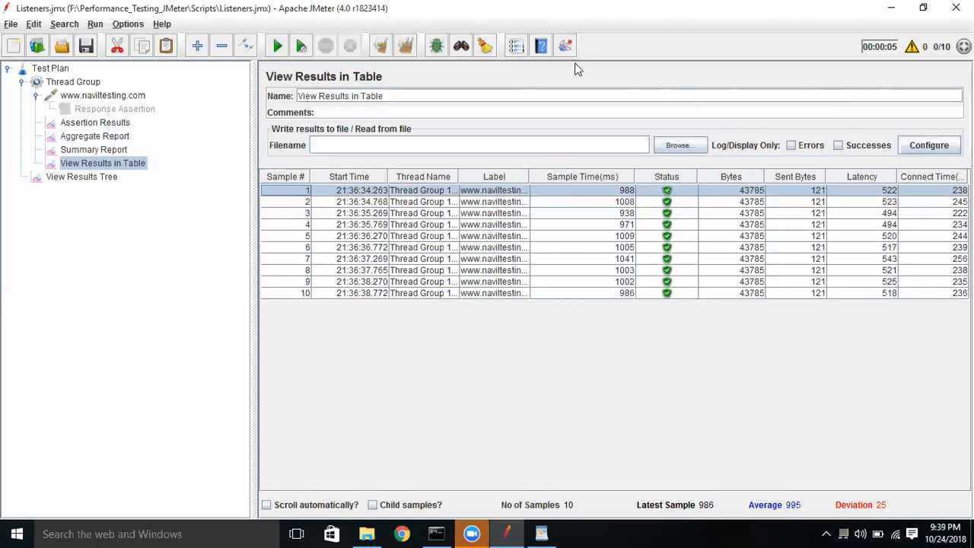
Add a Simple Data Writer listener to the Thread Group.
click(94, 84)
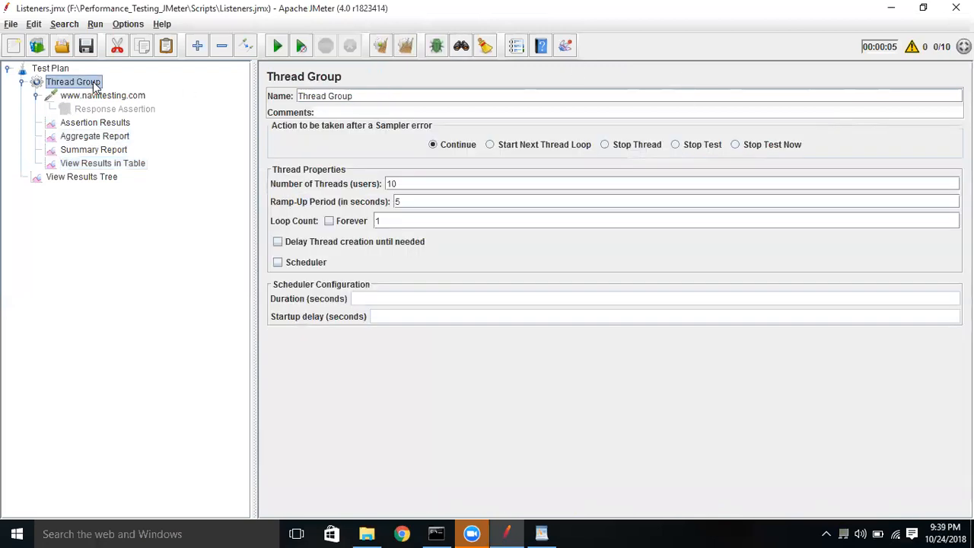
right_click(94, 83)
mouse_move(244, 92)
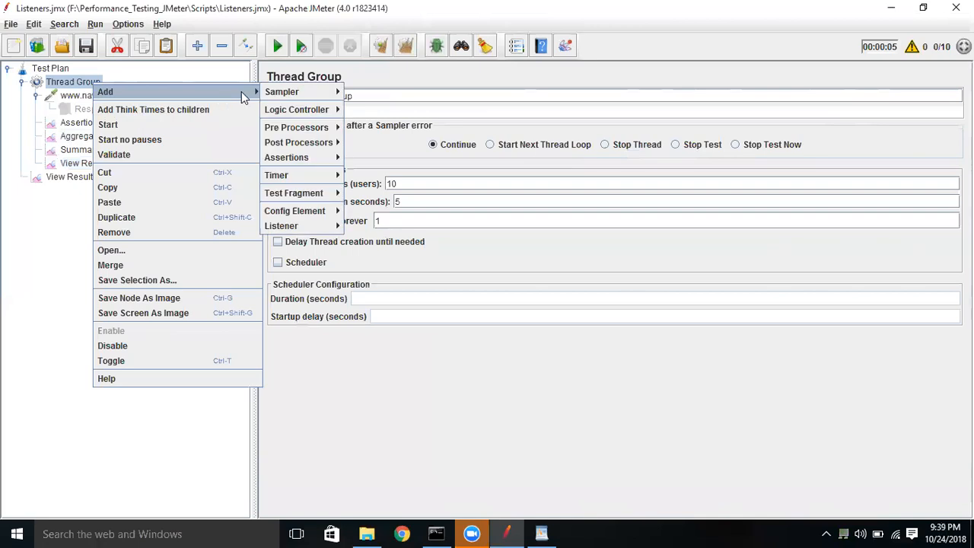
mouse_move(295, 225)
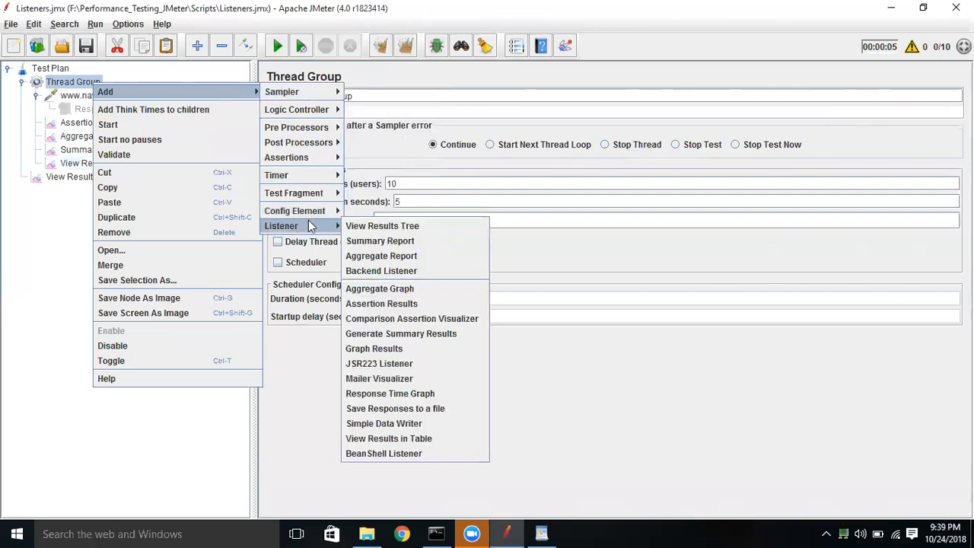
click(411, 423)
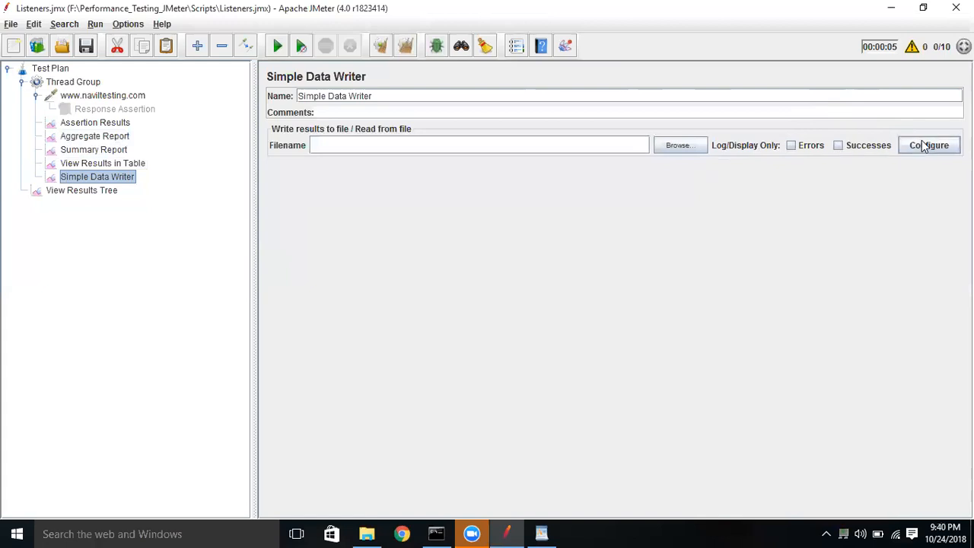
Copy the F:\Performance_Testing_JMeter\Scripts folder path from File Explorer into the Simple Data Writer's filename in JMeter.
click(578, 143)
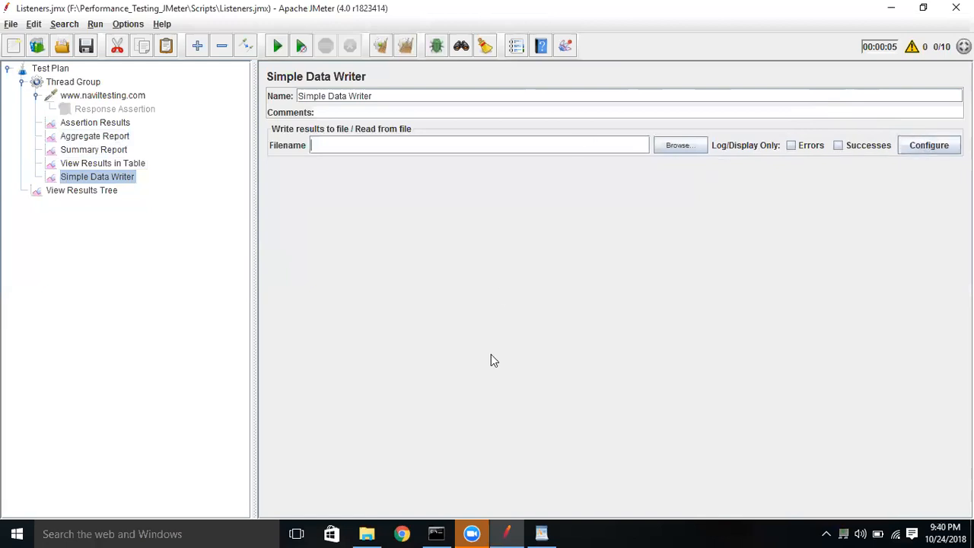
click(360, 526)
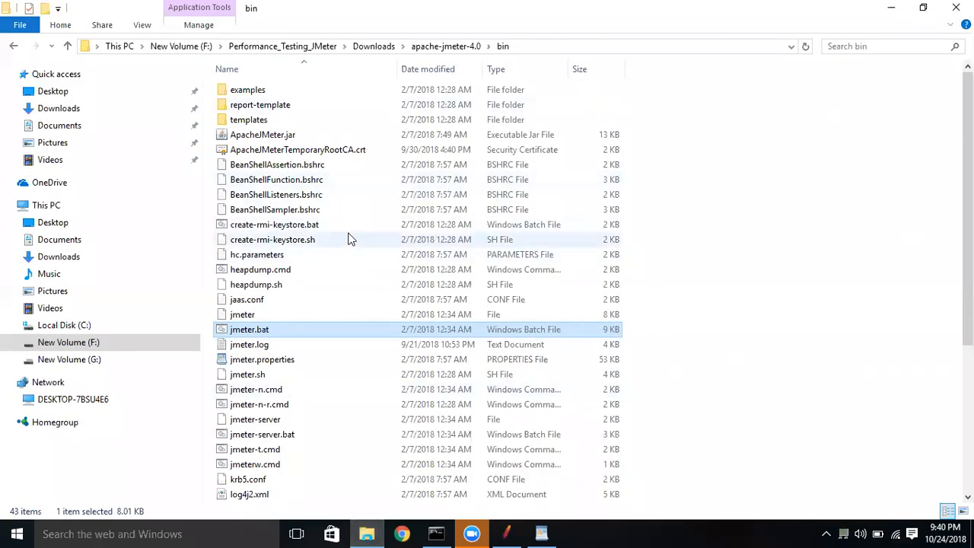
click(298, 44)
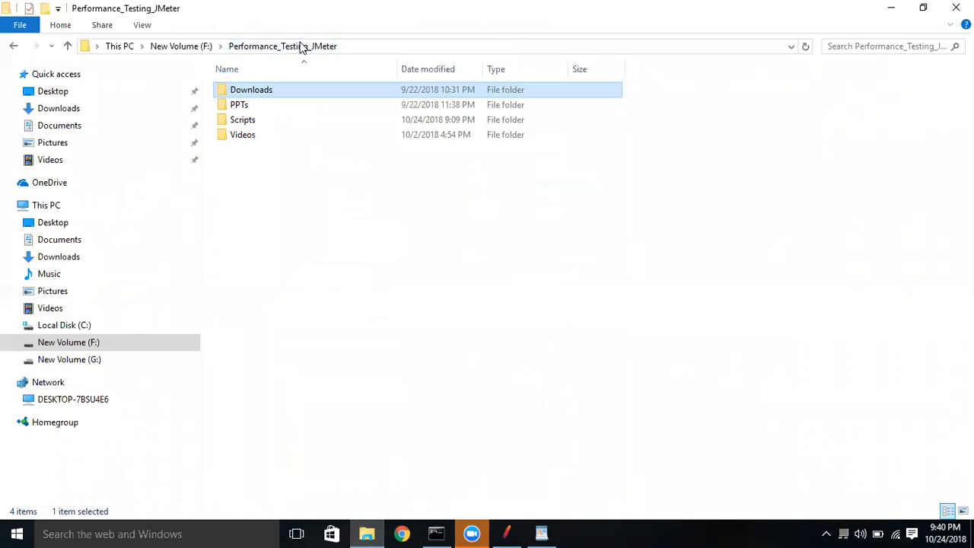
double_click(250, 118)
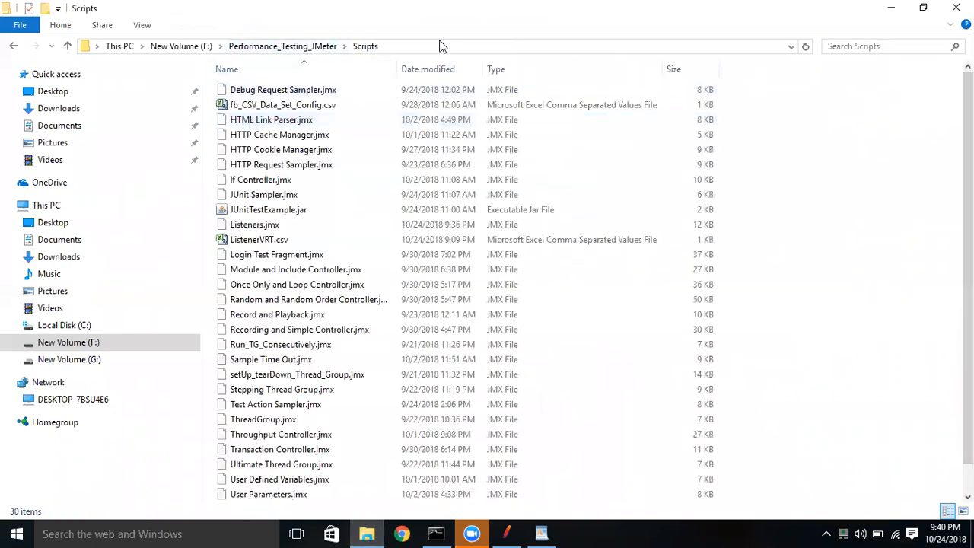
click(444, 45)
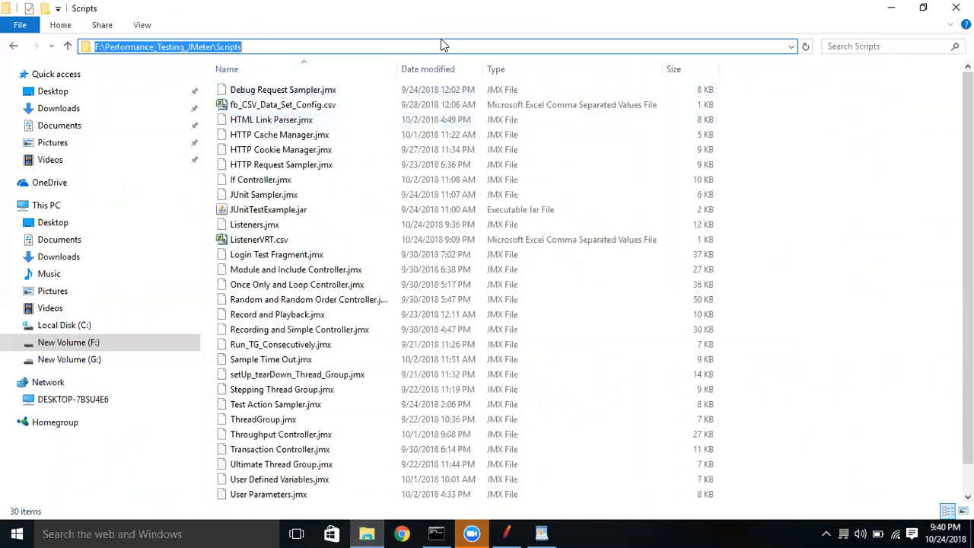
key(ctrl+c)
key(alt+Tab)
click(425, 145)
key(ctrl+v)
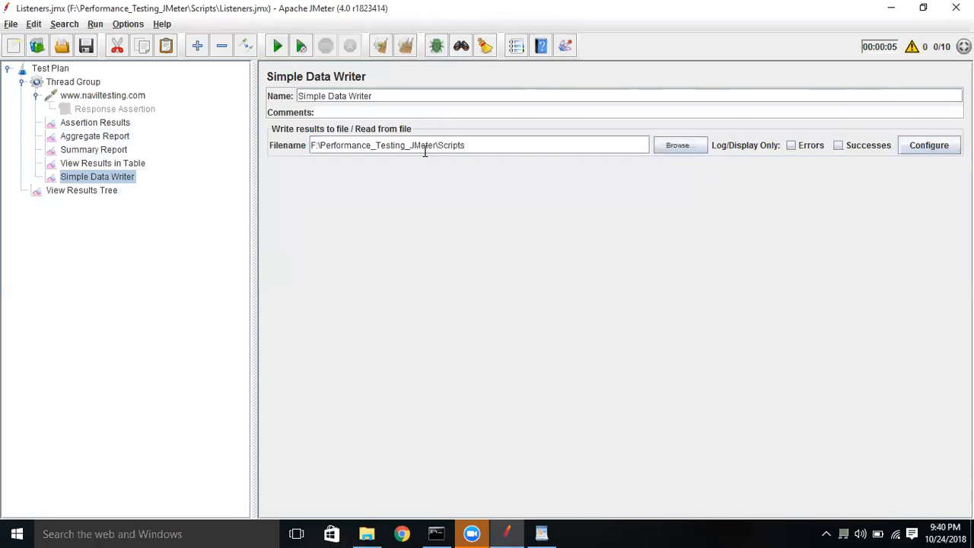
Complete the Simple Data Writer's output path with \SimpleDataWriter.csv.
text(\)
text(SimpleDataWrot)
key(BackSpace)
key(BackSpace)
text(iter.csv)
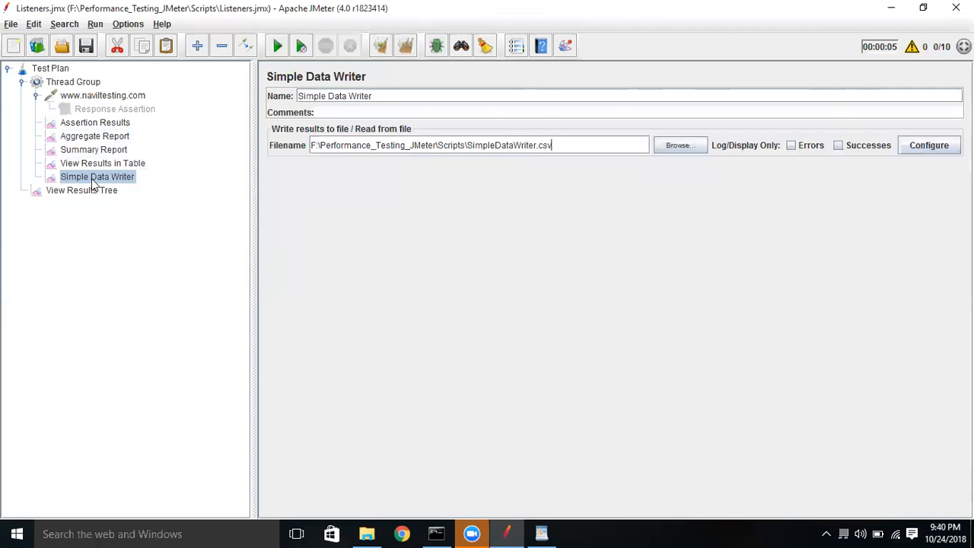
Disable the Aggregate Report, Summary Report and View Results in Table listeners together.
click(107, 163)
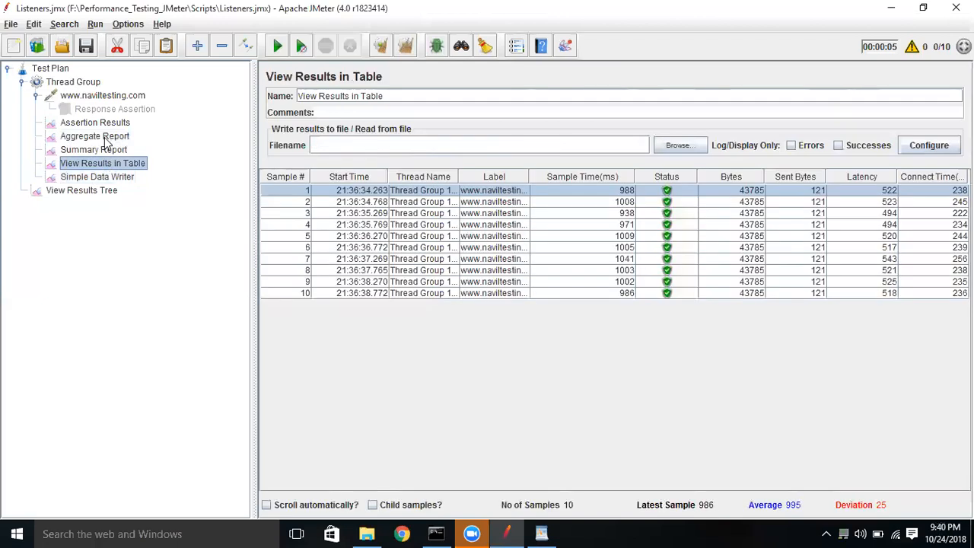
shift+click(104, 137)
key(ctrl+t)
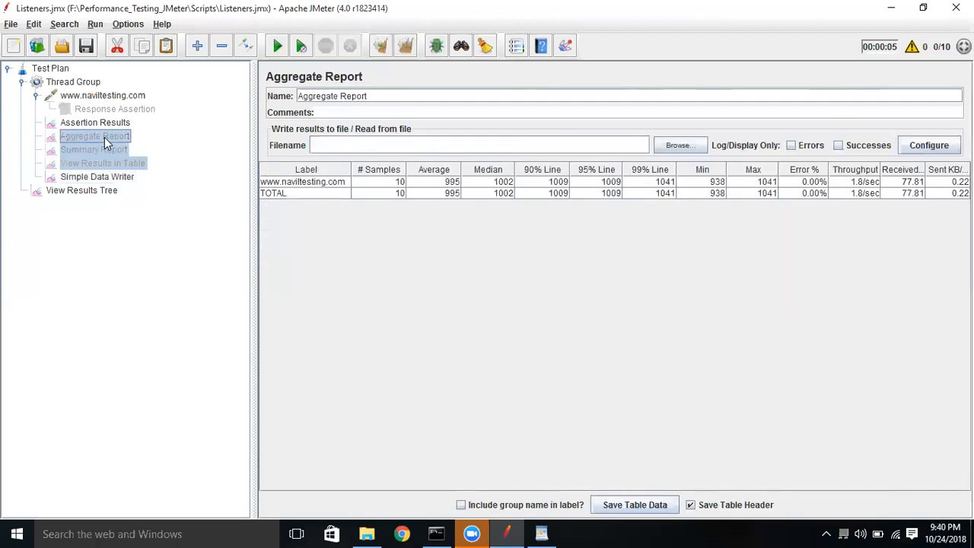
Run the test plan with the Simple Data Writer active and check the samples in View Results Tree.
click(112, 177)
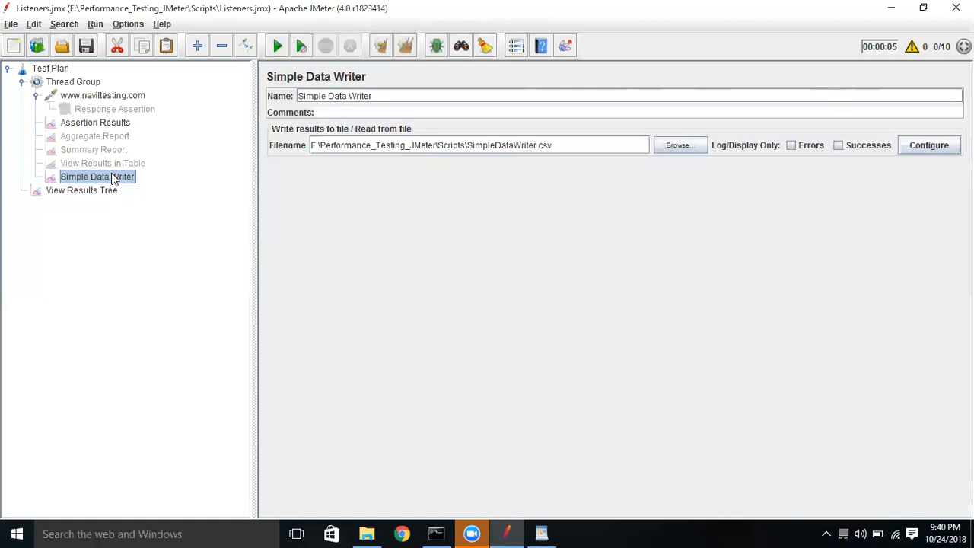
key(ctrl+r)
click(107, 195)
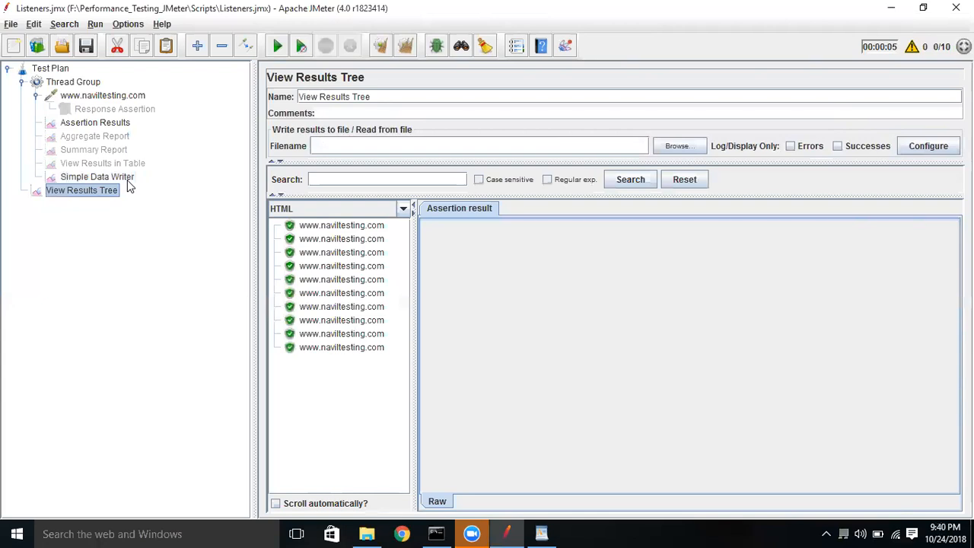
click(401, 241)
click(123, 182)
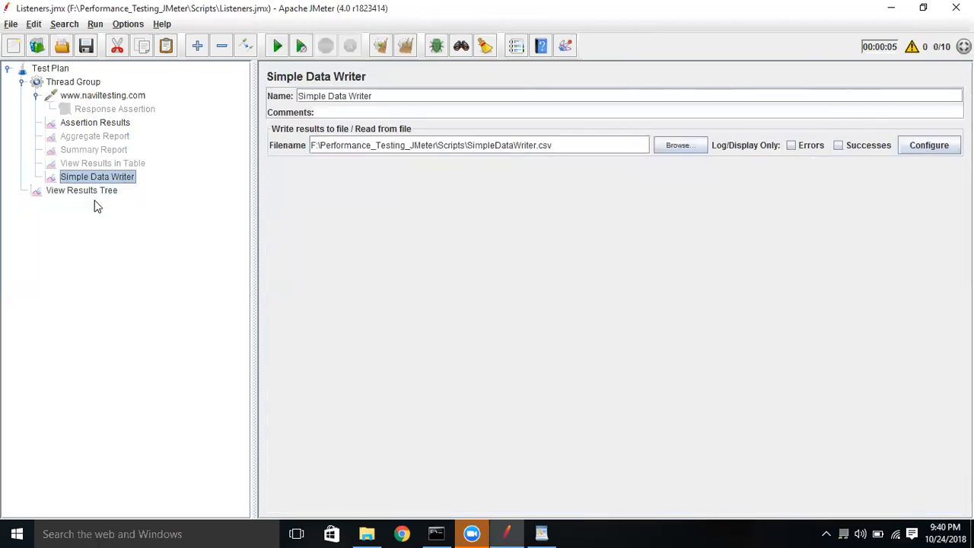
click(108, 192)
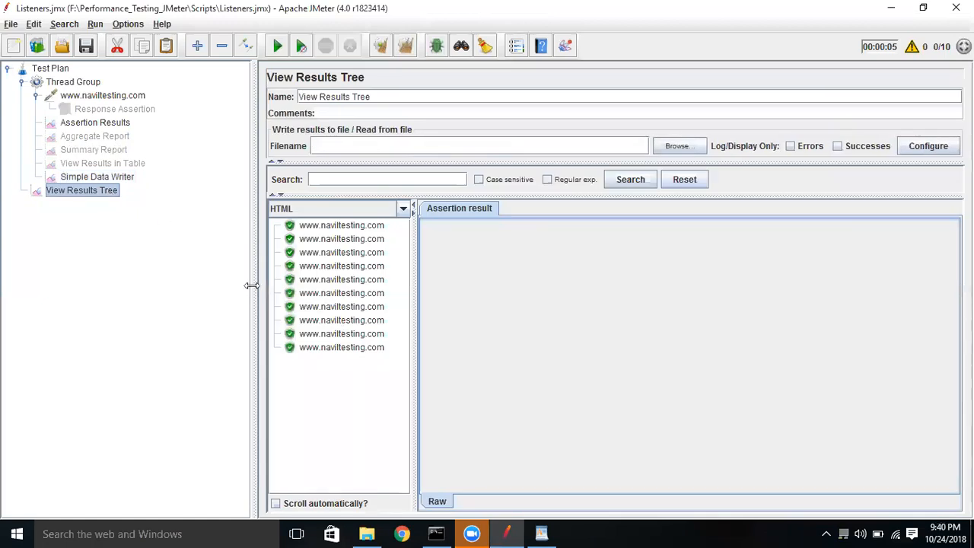
click(111, 179)
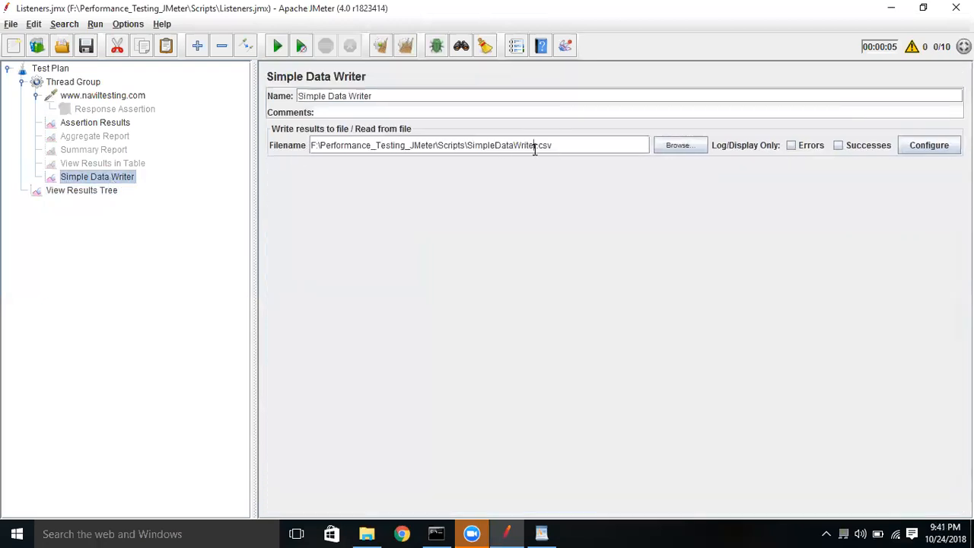
Open SimpleDataWriter.csv from the Scripts folder in Excel to examine the logged samples, and close it again.
click(367, 533)
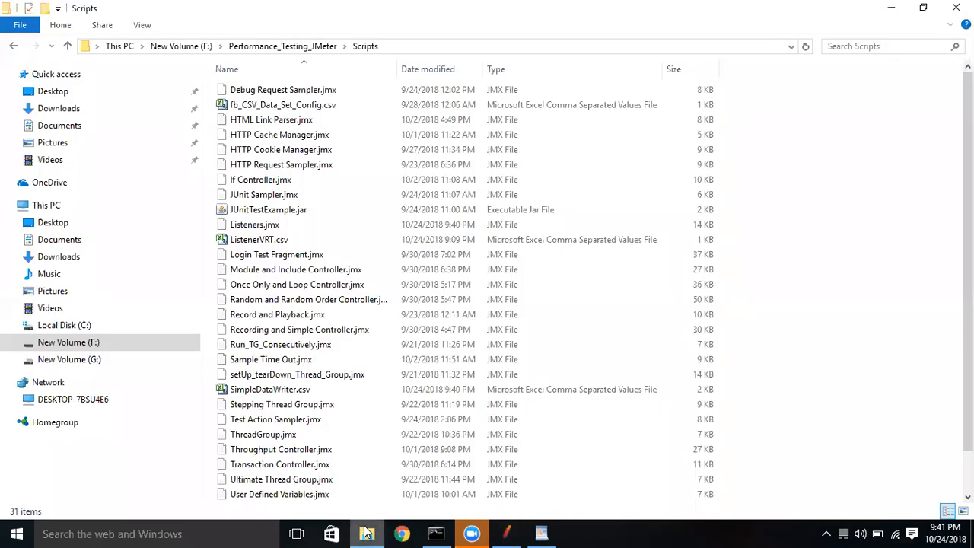
click(289, 393)
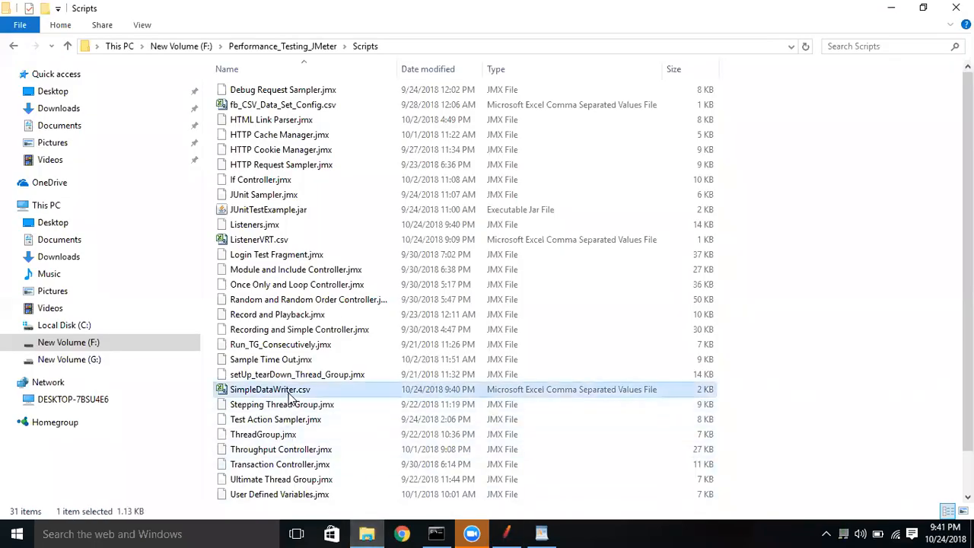
double_click(284, 392)
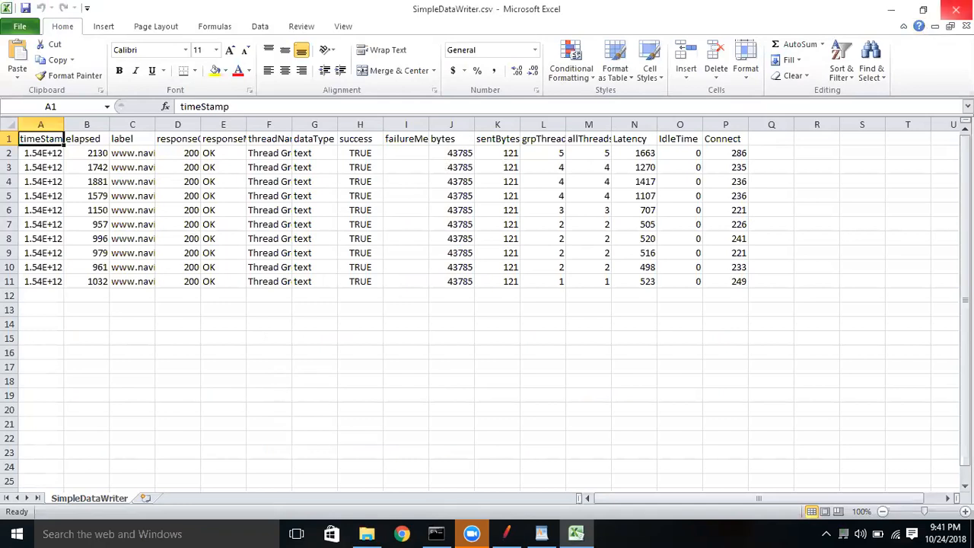
click(956, 9)
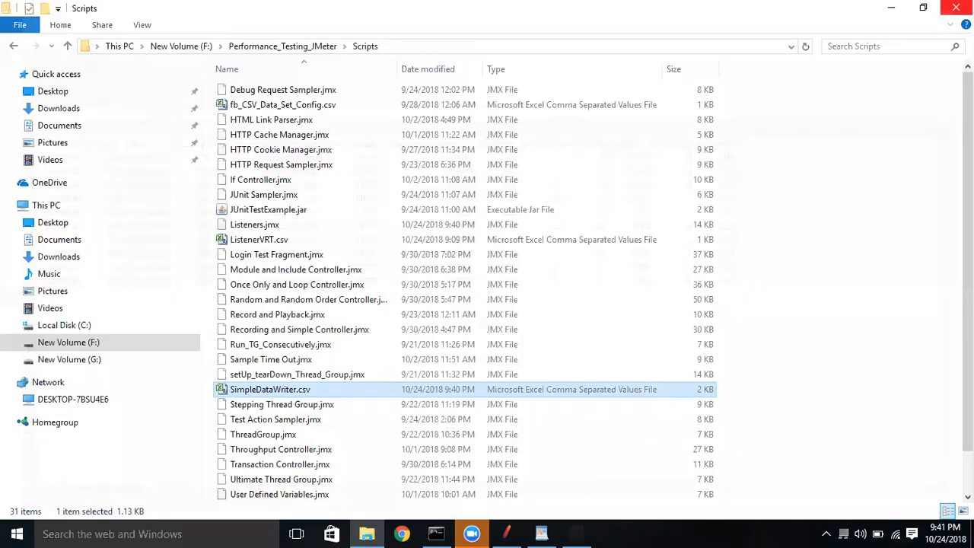
Switch back to JMeter, re-enable the Aggregate Report and load SimpleDataWriter.csv into it.
click(512, 533)
click(113, 138)
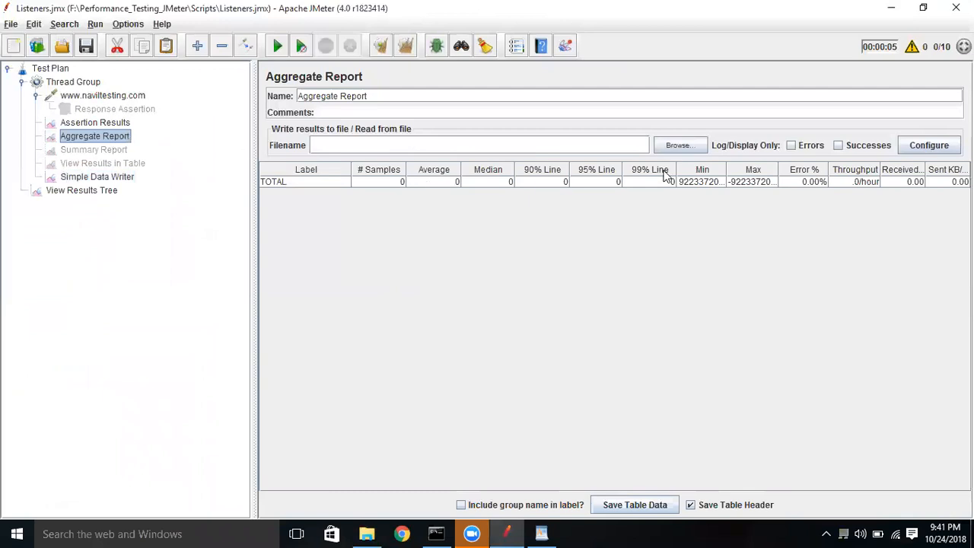
click(681, 147)
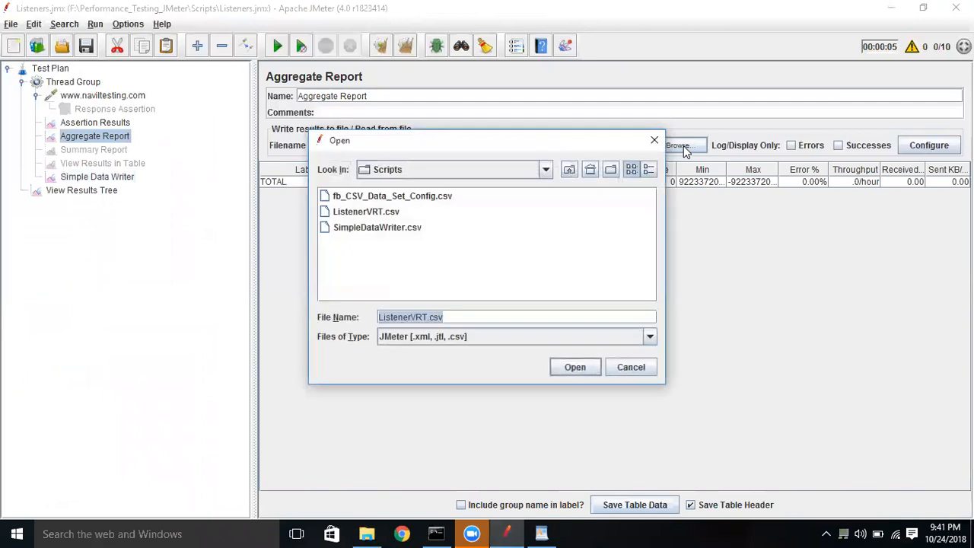
double_click(395, 229)
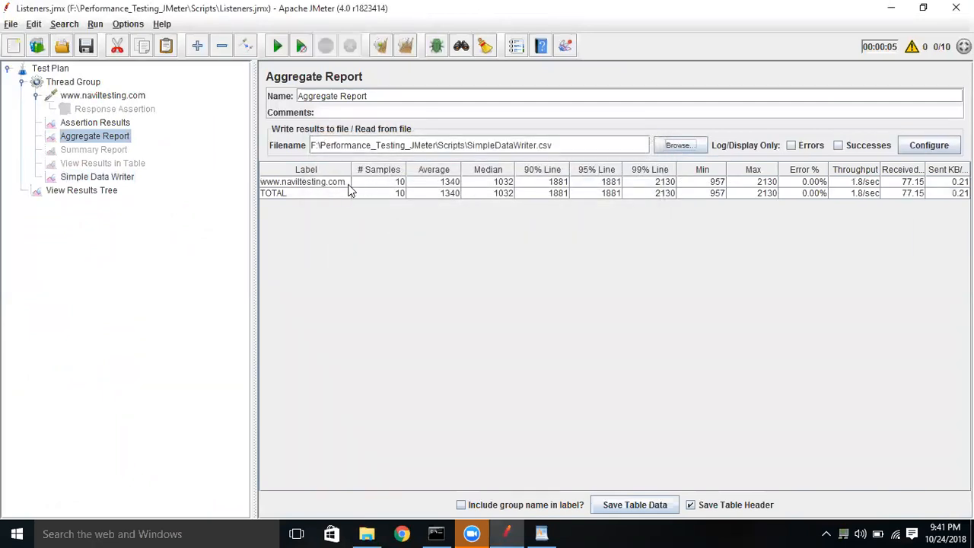
Enable the View Results in Table listener and load SimpleDataWriter.csv into it.
click(102, 164)
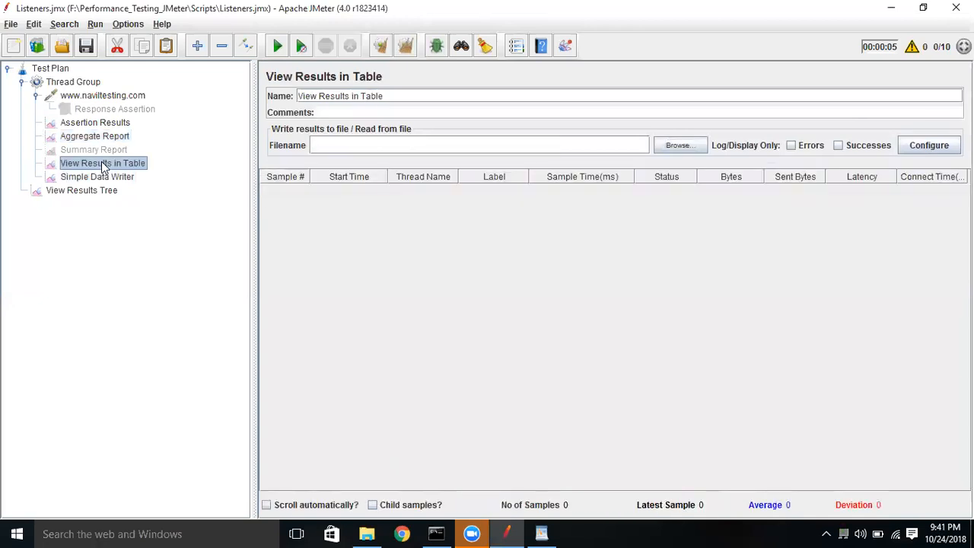
click(696, 144)
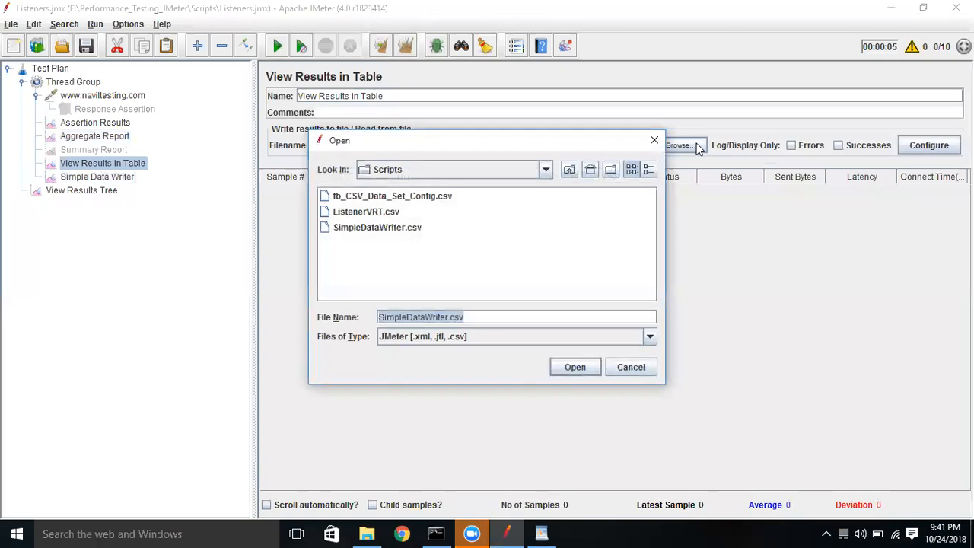
double_click(397, 227)
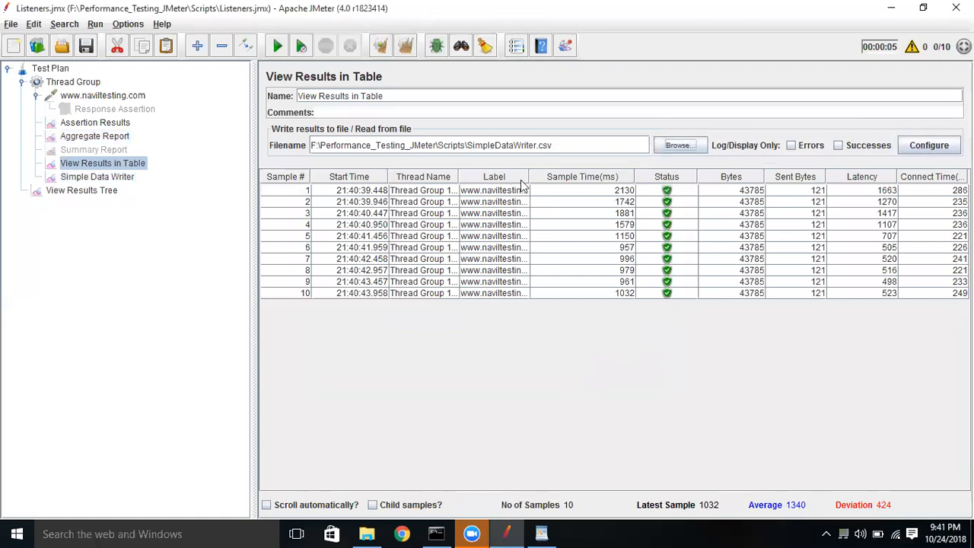
Add a Save Responses to a file listener to the Thread Group.
click(117, 179)
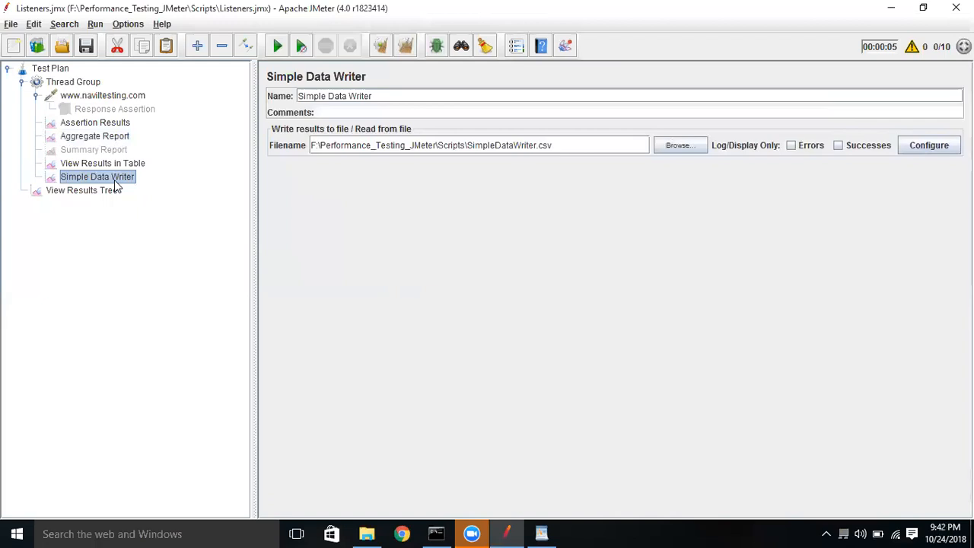
click(79, 83)
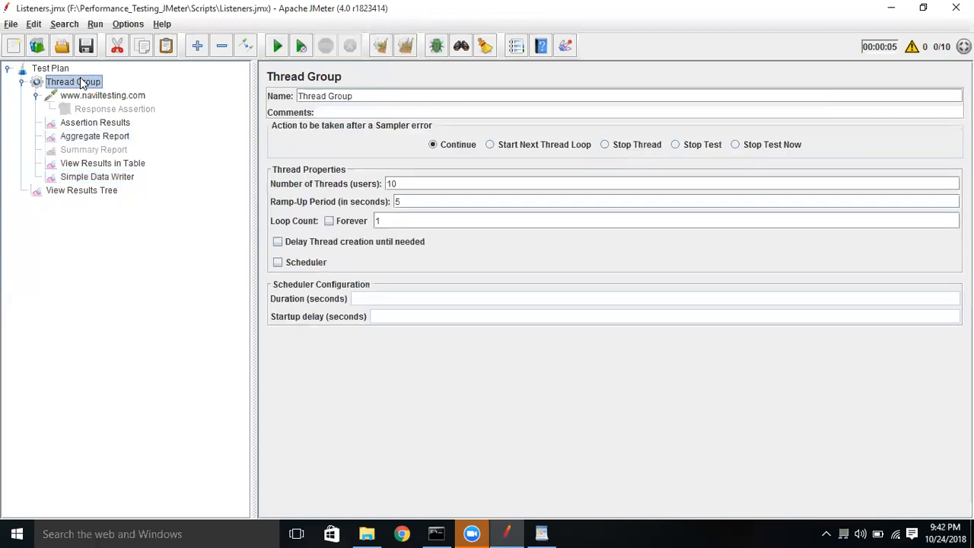
right_click(80, 84)
mouse_move(126, 89)
mouse_move(293, 92)
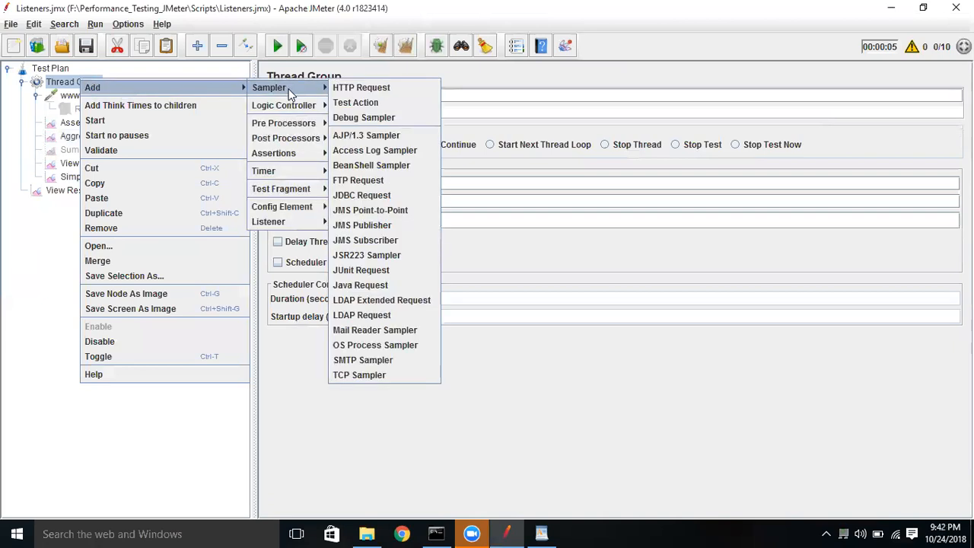
mouse_move(301, 222)
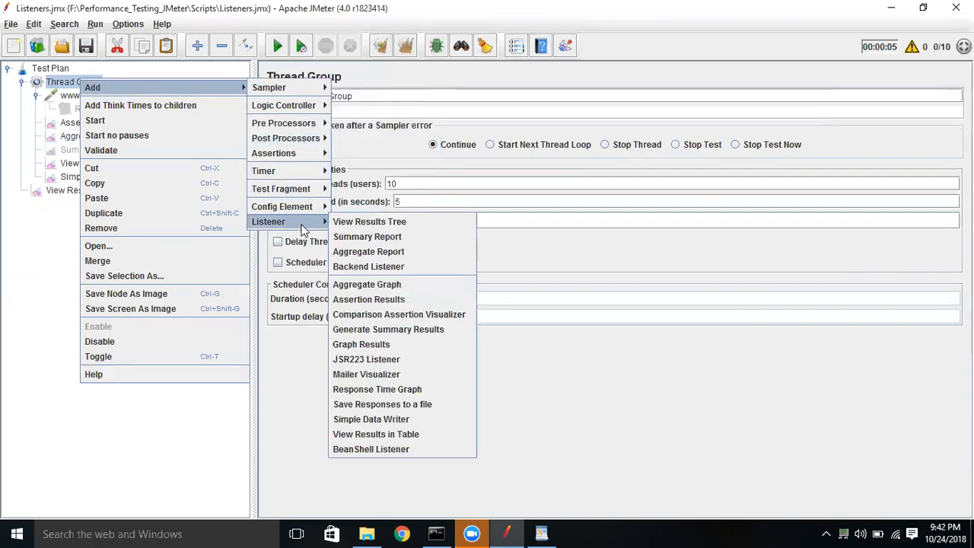
click(407, 405)
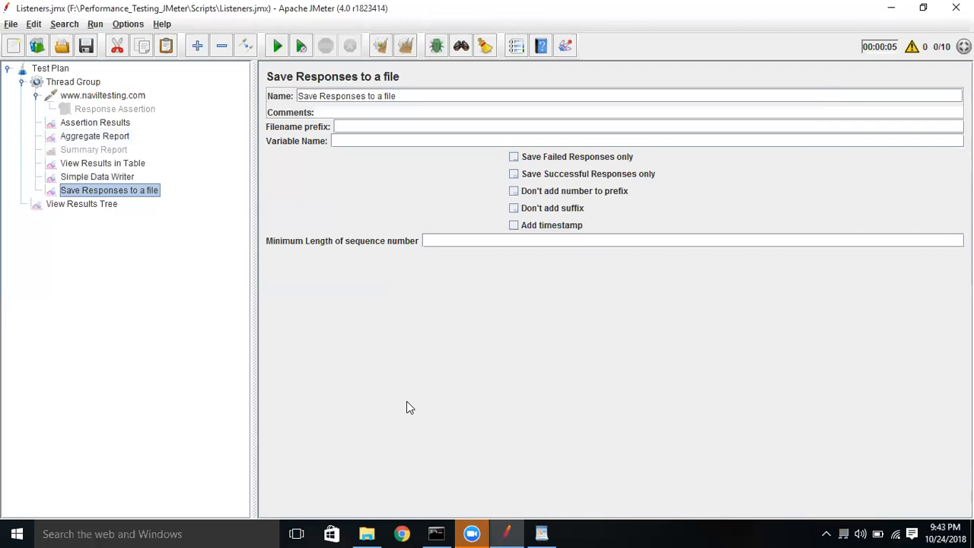
Disable the Assertion Results, Aggregate Report, View Results in Table and Simple Data Writer listeners.
click(116, 122)
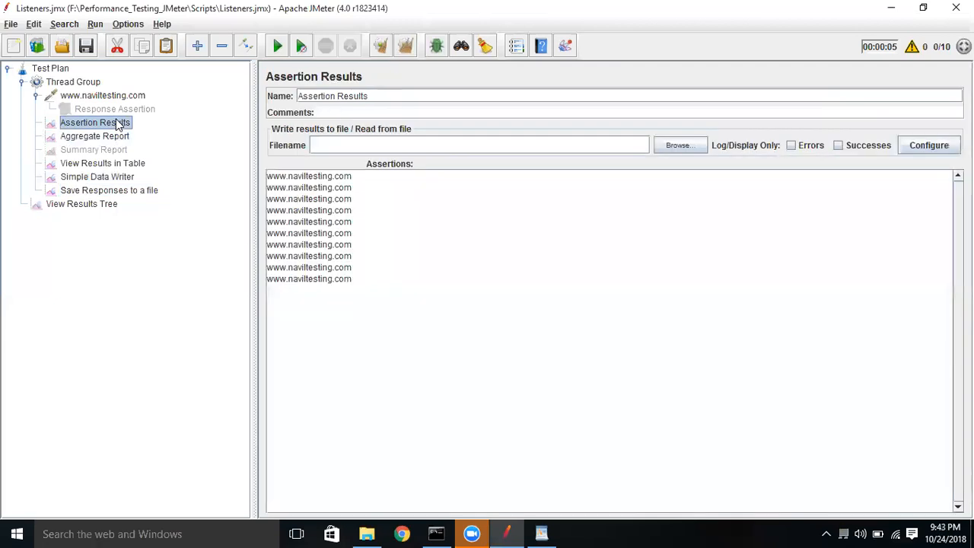
ctrl+click(118, 135)
key(ctrl+t)
click(120, 166)
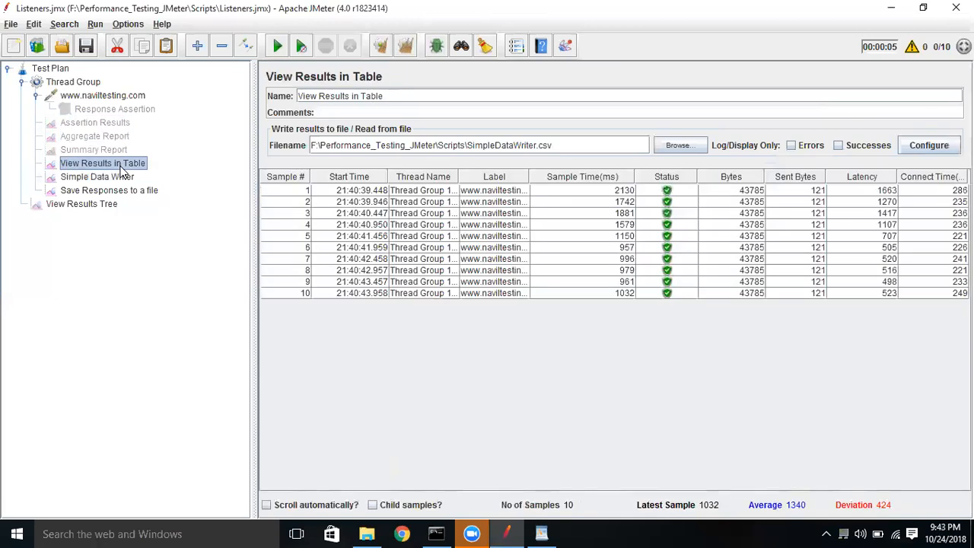
key(ctrl+t)
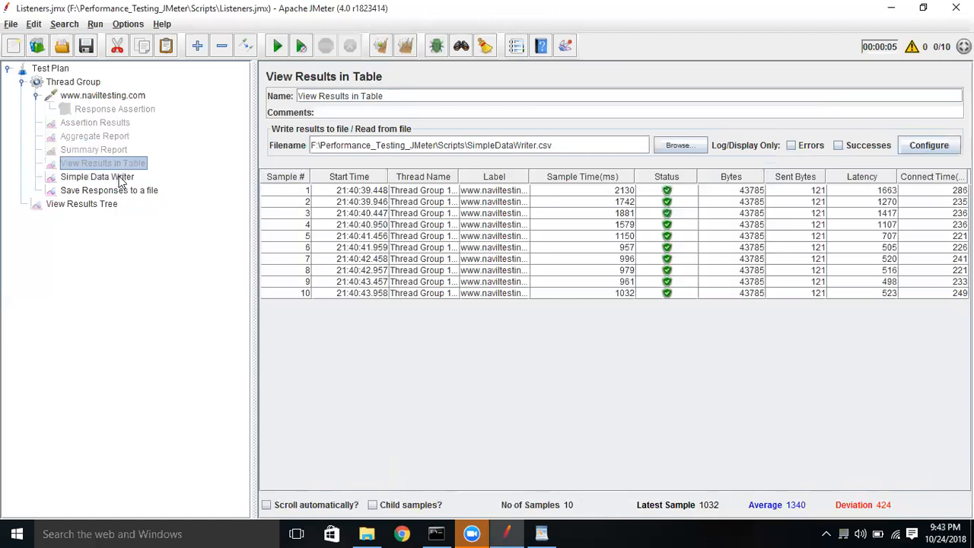
click(120, 180)
key(ctrl+g)
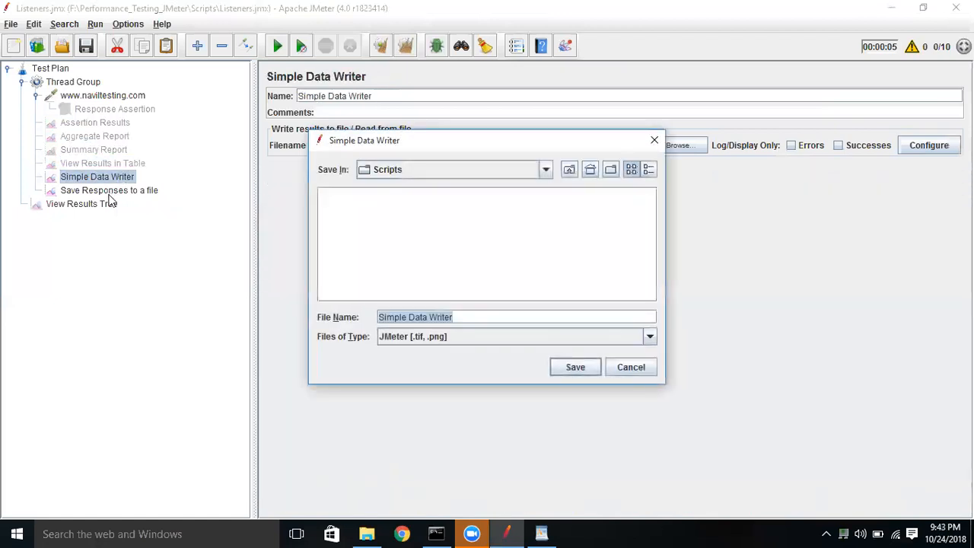
key(Escape)
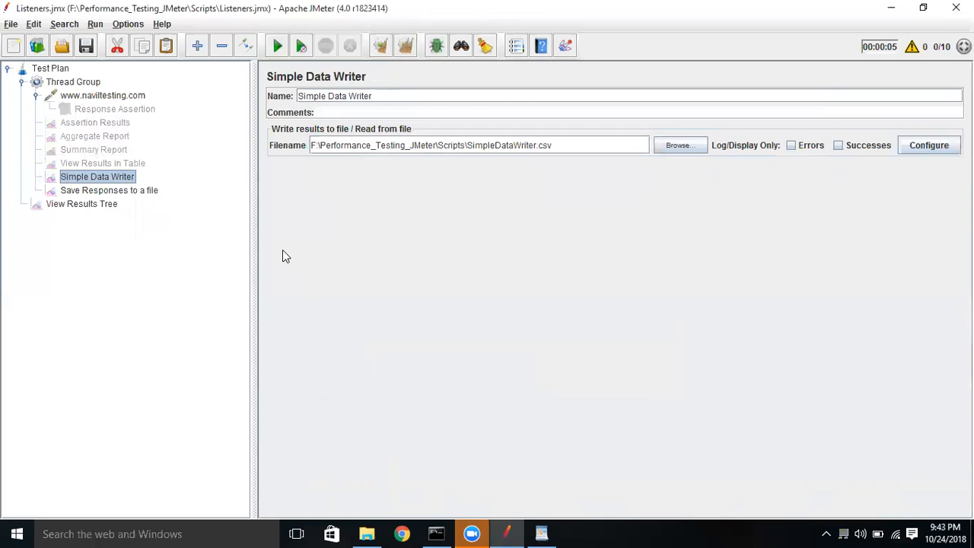
key(ctrl+t)
Move View Results Tree into the Thread Group and order it directly below Save Responses to a file.
click(109, 207)
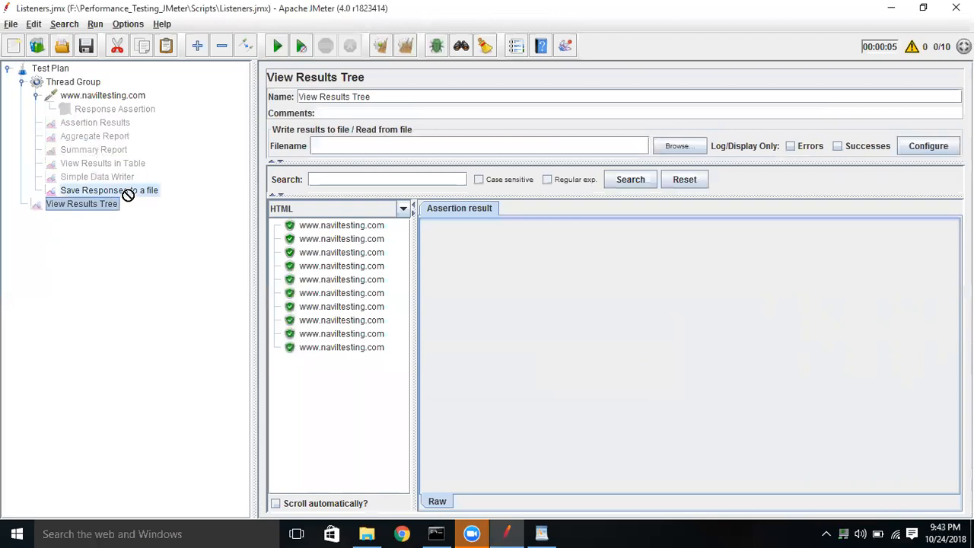
drag(130, 190, 131, 190)
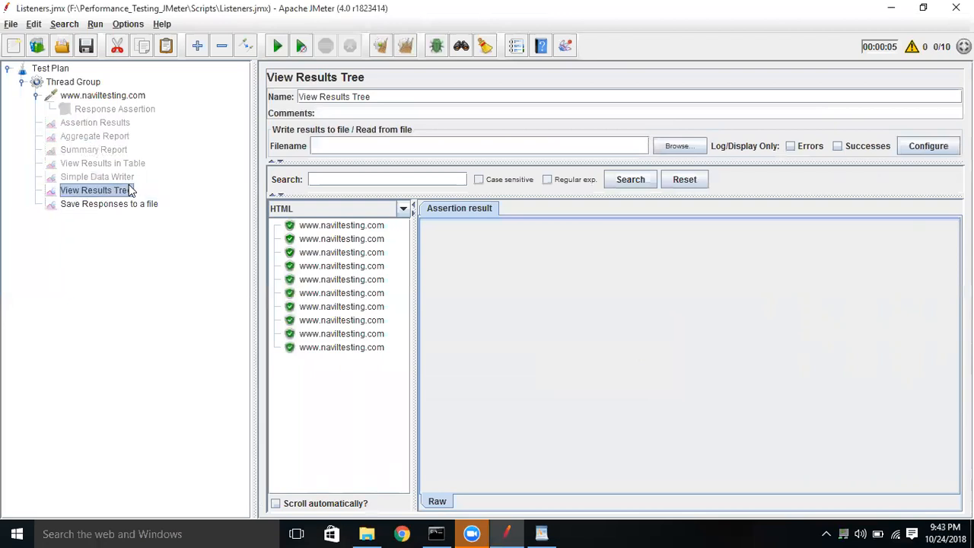
click(122, 213)
drag(122, 213, 120, 191)
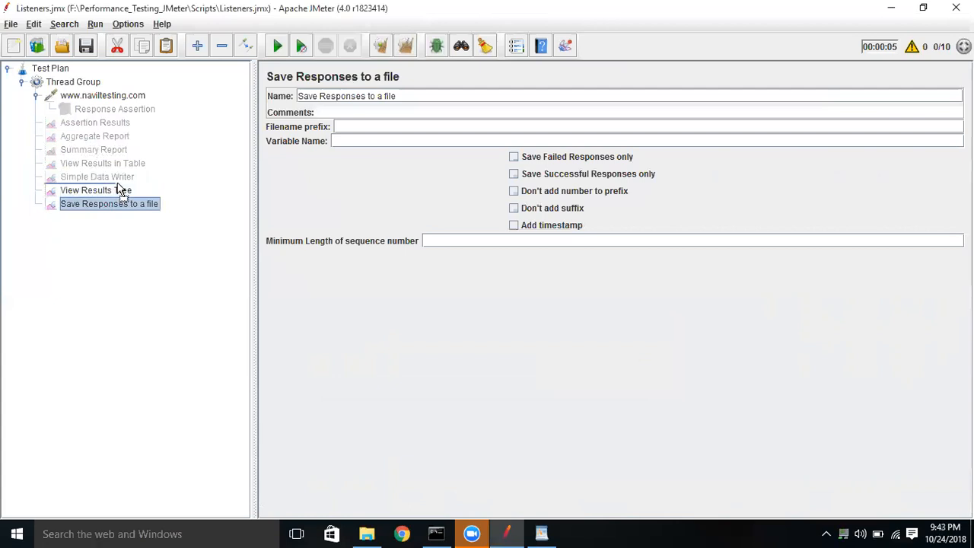
drag(120, 190, 120, 191)
click(119, 207)
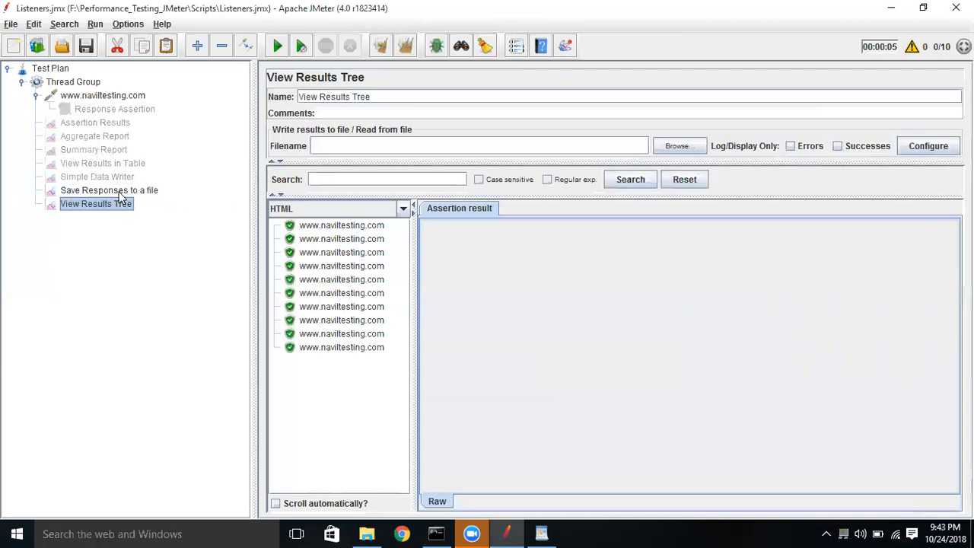
Set the filename prefix of the Save Responses to a file listener to JMeterResponse.
click(119, 194)
click(407, 126)
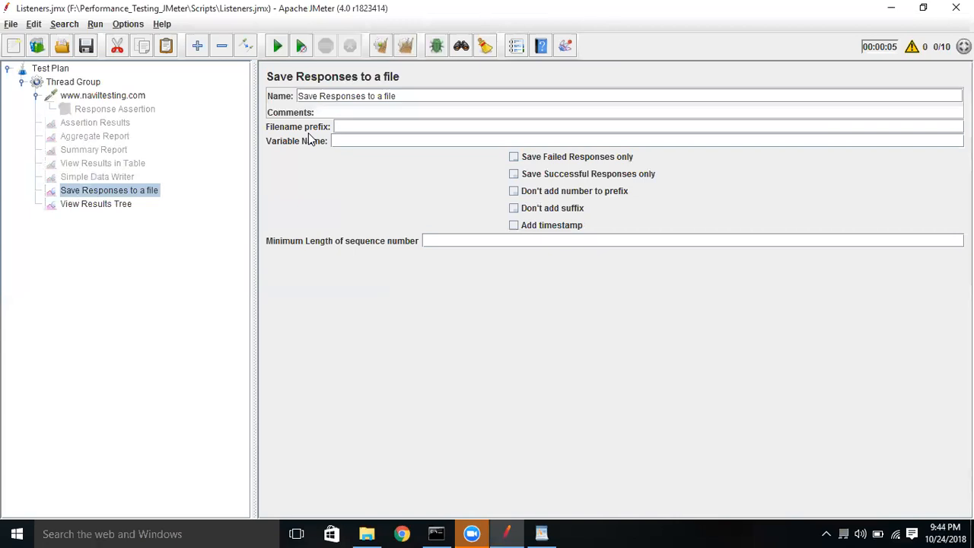
text(JMeterResponse)
Open ListenerVRT.csv from the Scripts folder in Excel, clear all its contents, and close it with the change saved as CSV.
click(122, 210)
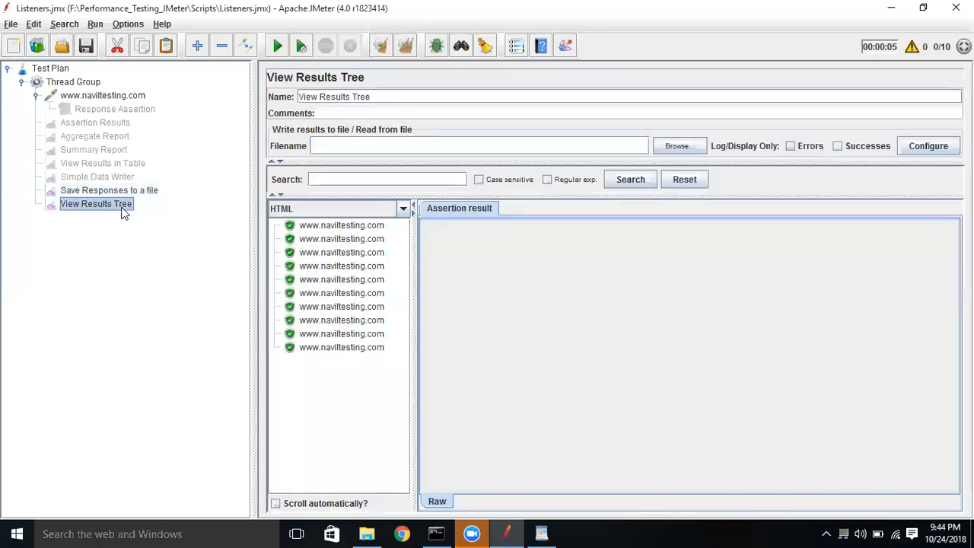
click(383, 150)
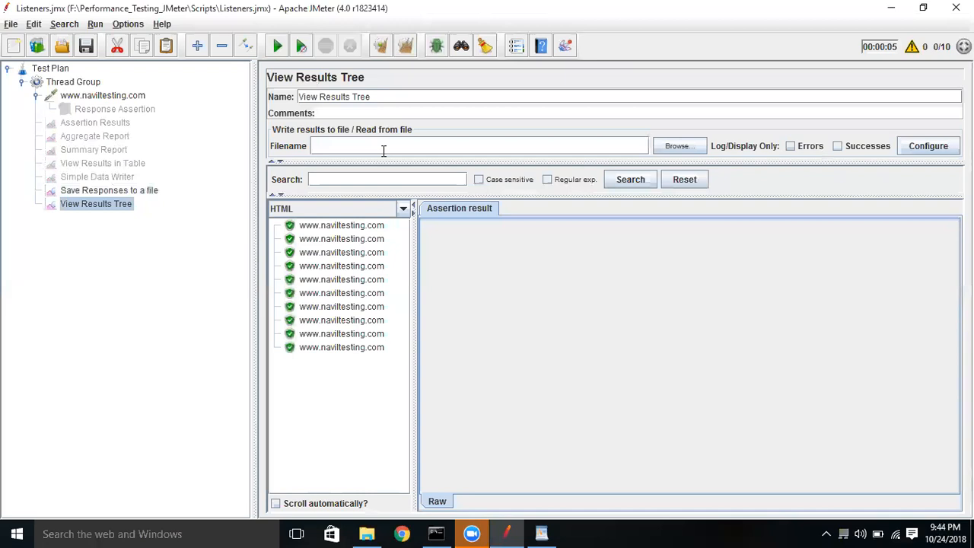
click(366, 534)
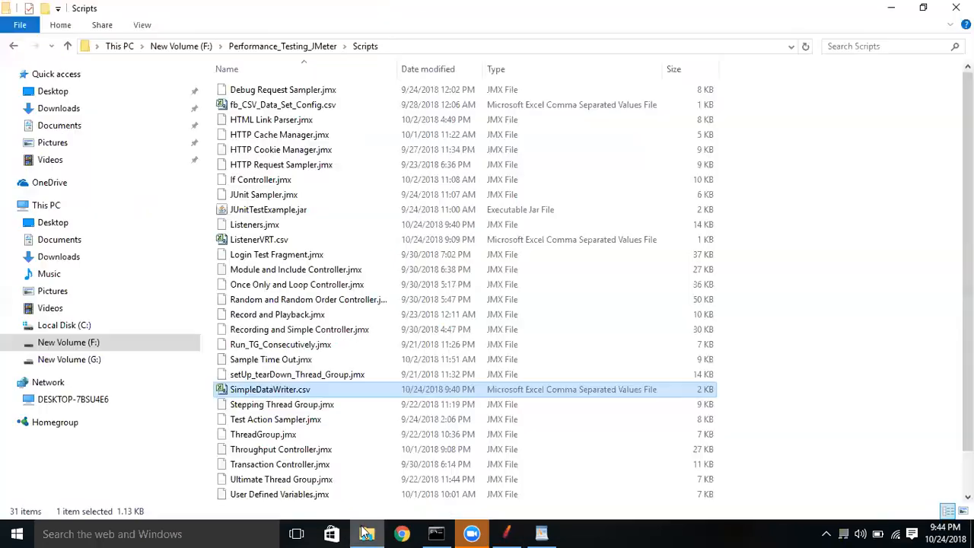
click(264, 241)
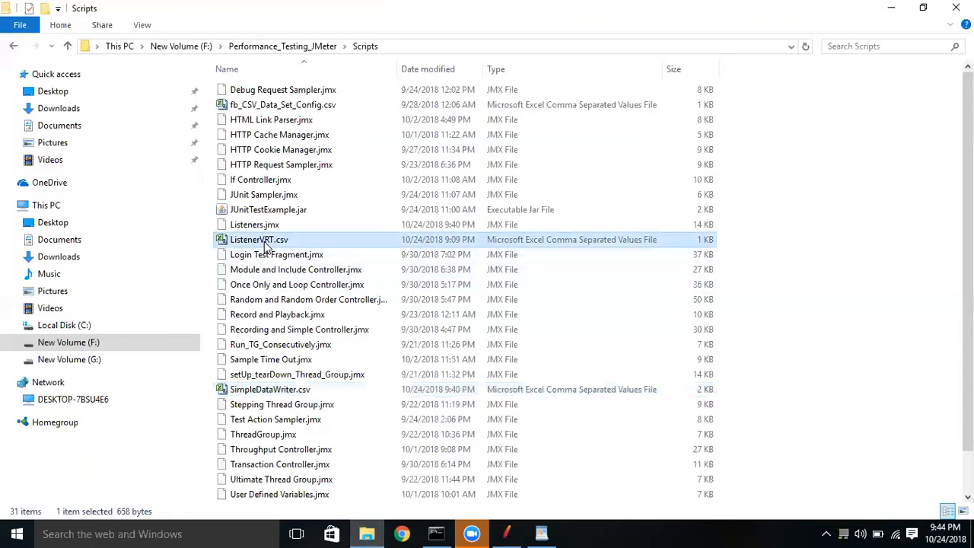
double_click(265, 242)
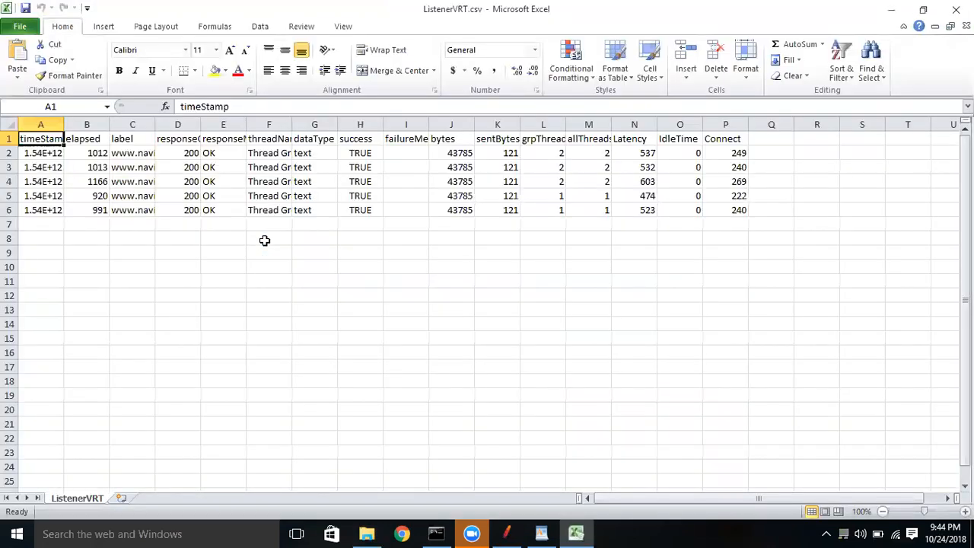
click(7, 126)
key(Delete)
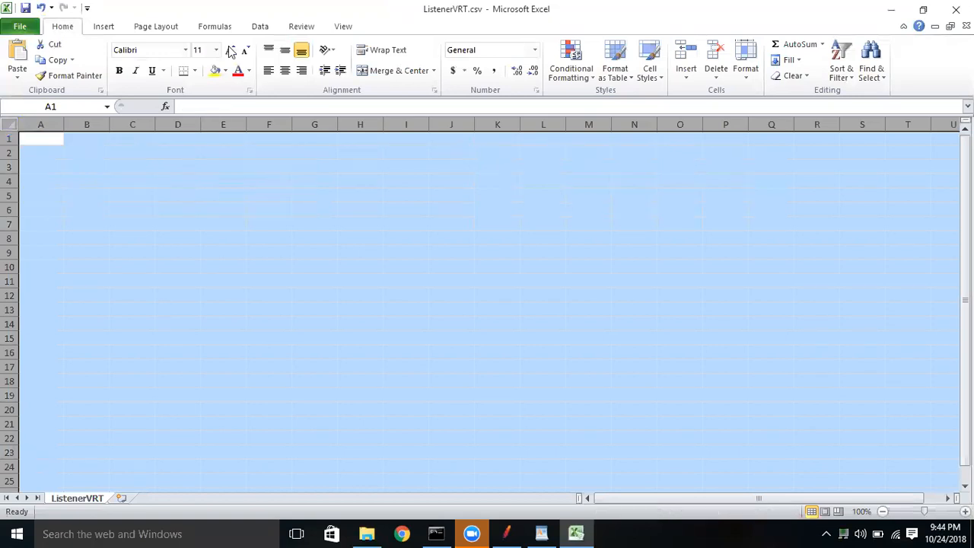
key(ctrl+w)
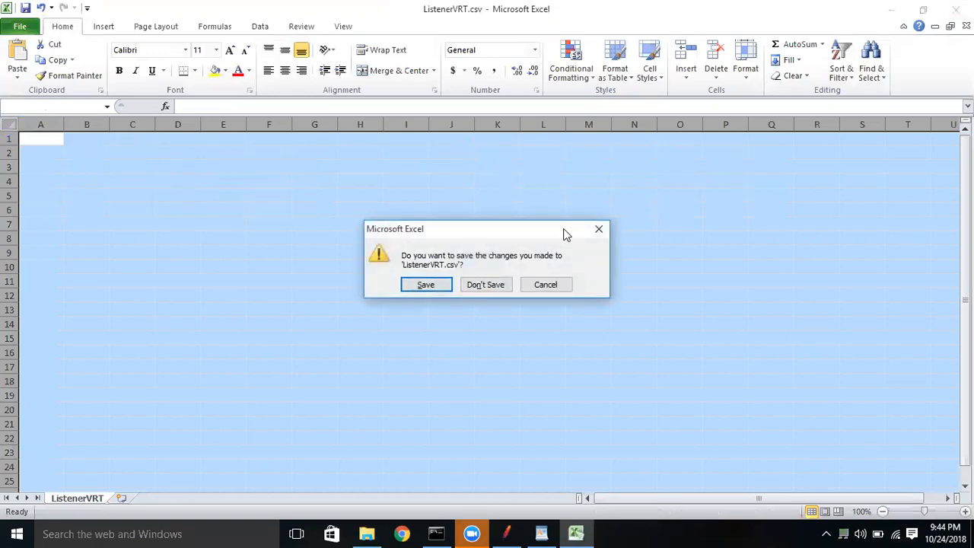
click(426, 286)
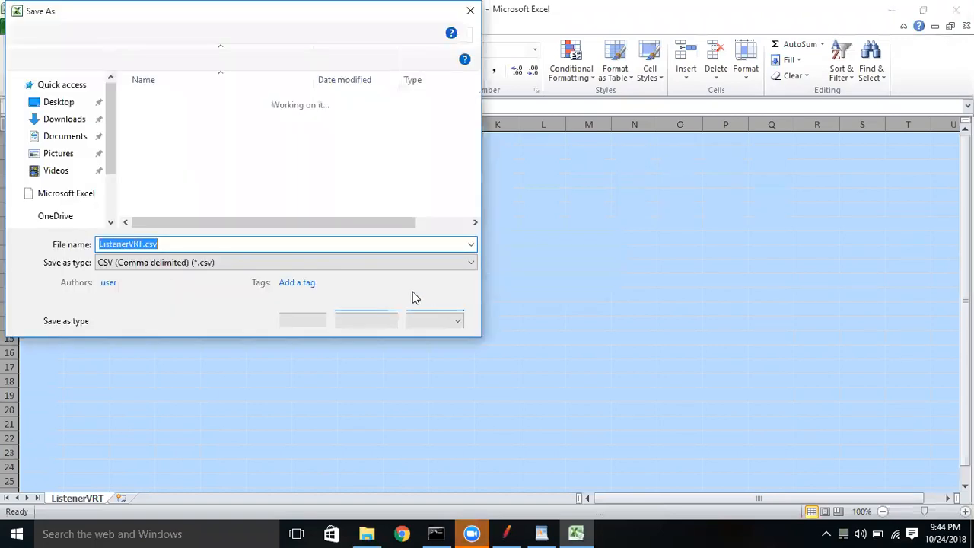
click(358, 319)
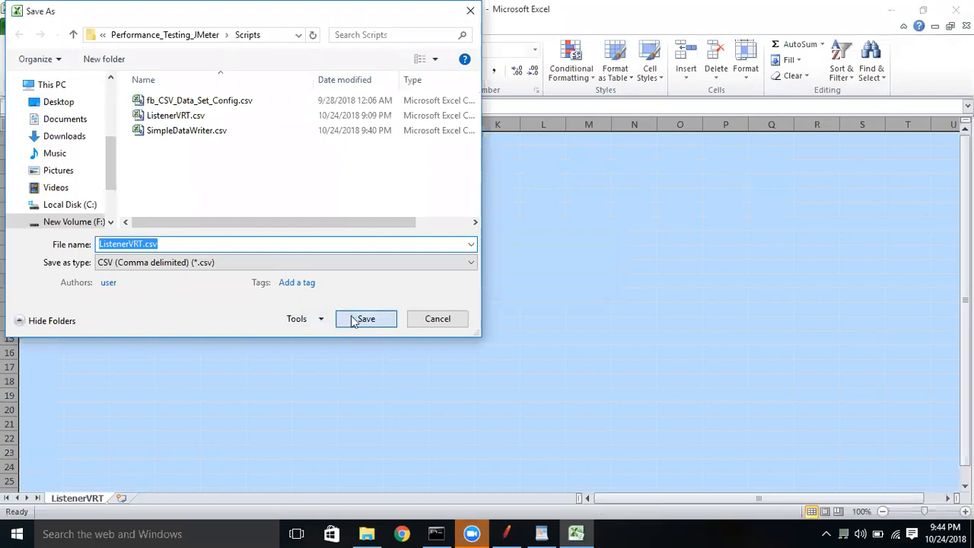
click(533, 272)
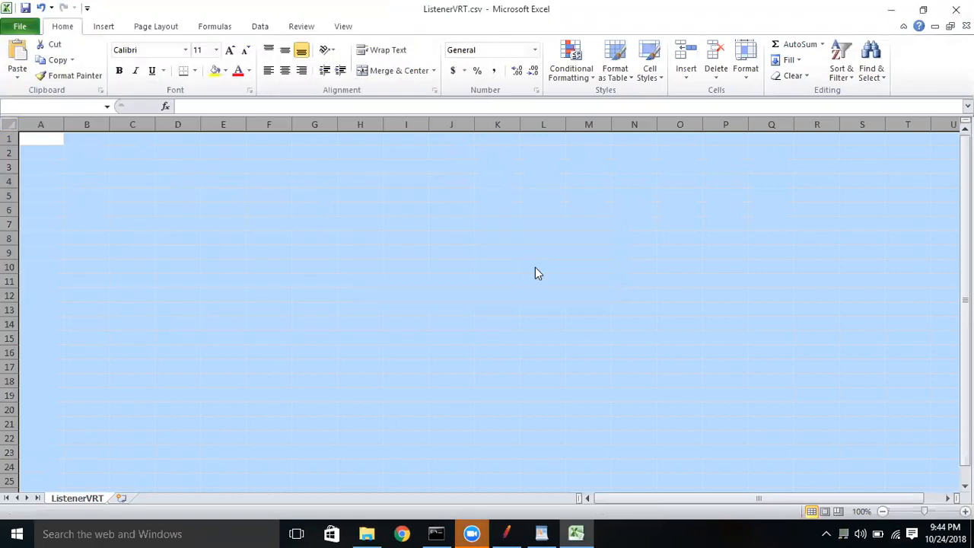
click(431, 315)
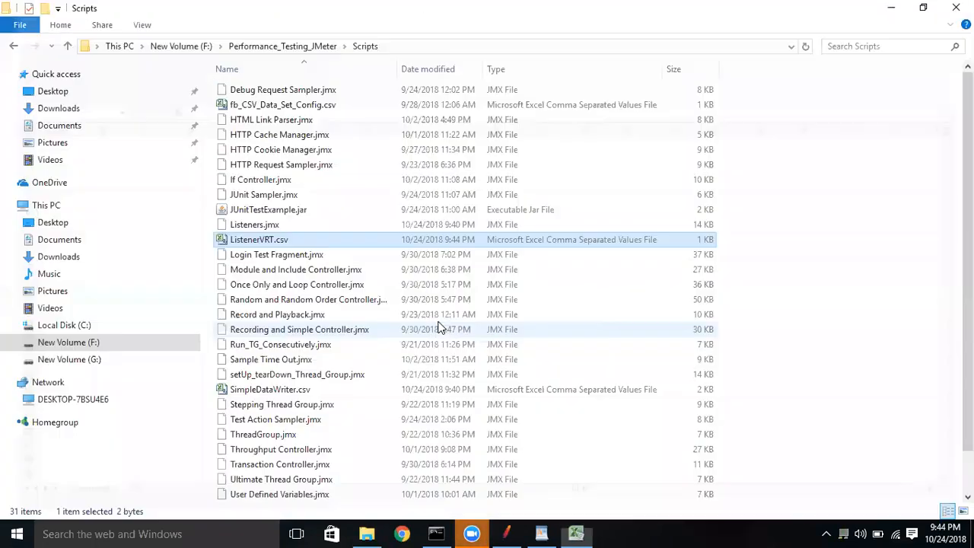
Copy the full path of ListenerVRT.csv in the Scripts folder.
click(251, 240)
drag(300, 240, 218, 239)
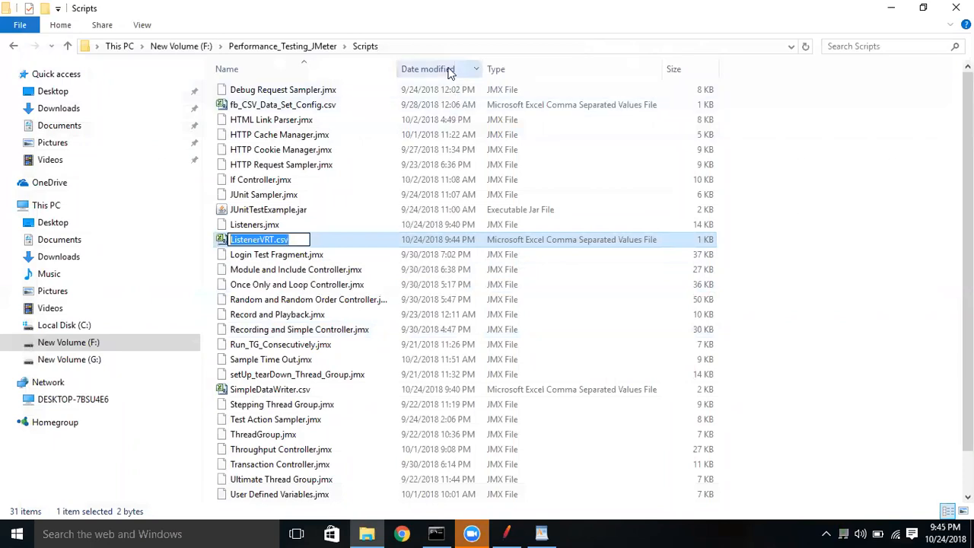
click(429, 45)
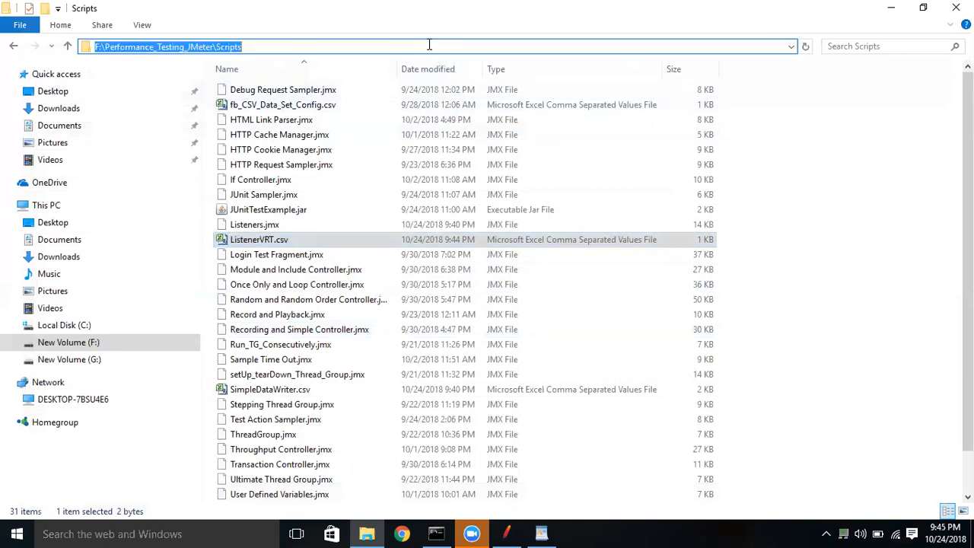
click(430, 45)
text(\li)
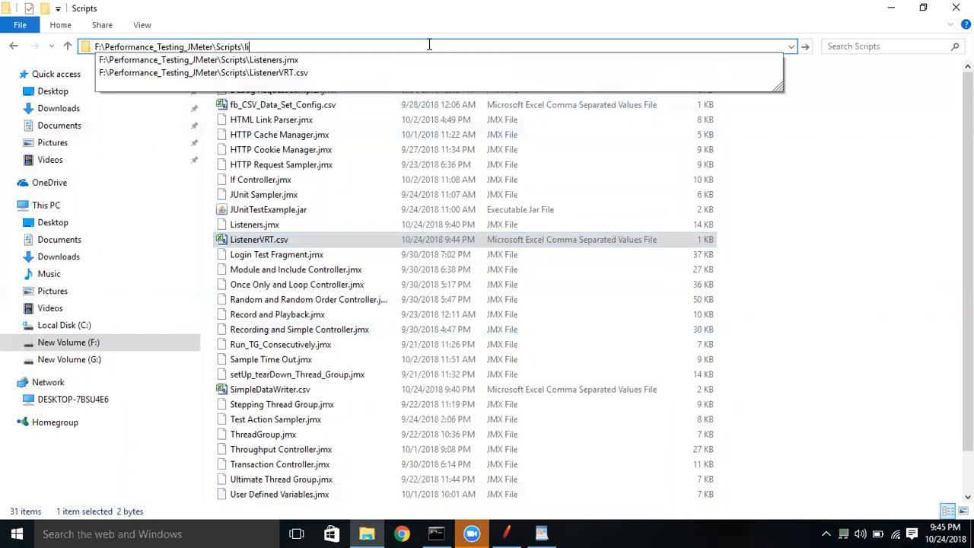
key(Down)
key(Down)
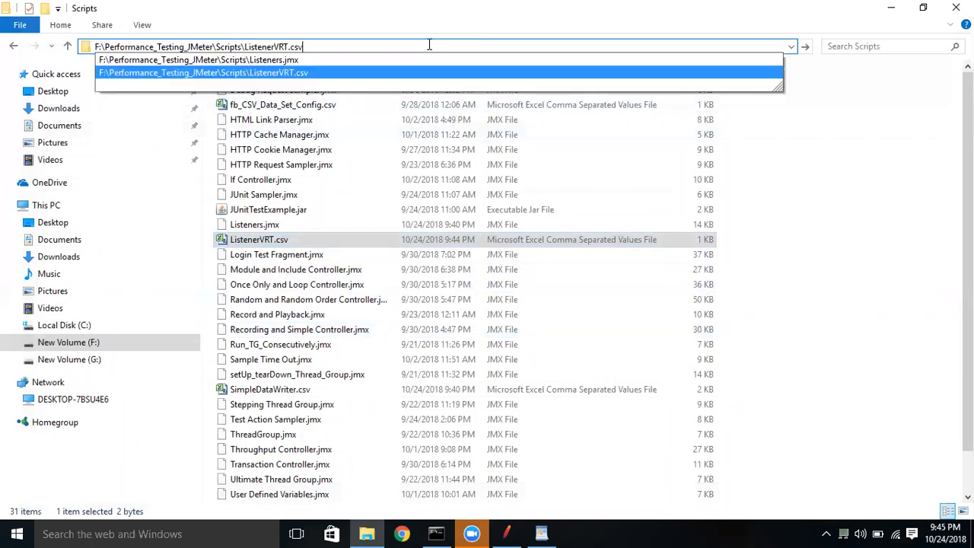
key(Return)
key(ctrl+c)
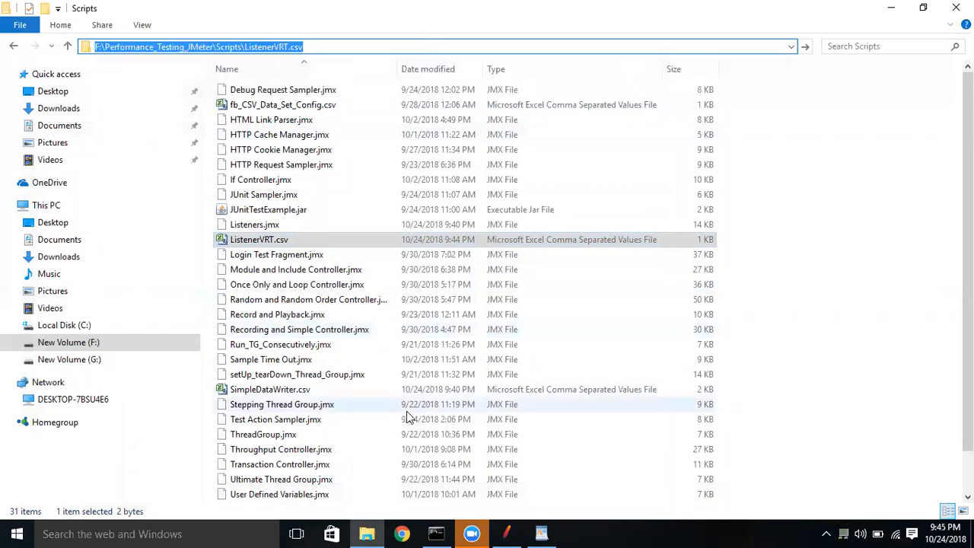
In JMeter, set the View Results Tree filename to F:\Performance_Testing_JMeter\Scripts\ListenerVRT.csv and clear all previous results.
click(506, 533)
click(361, 149)
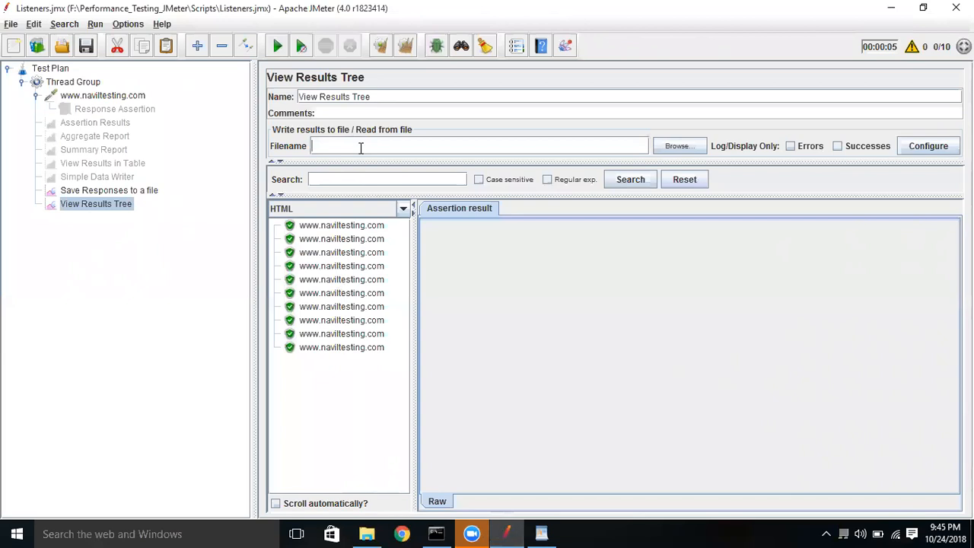
key(ctrl+v)
click(406, 45)
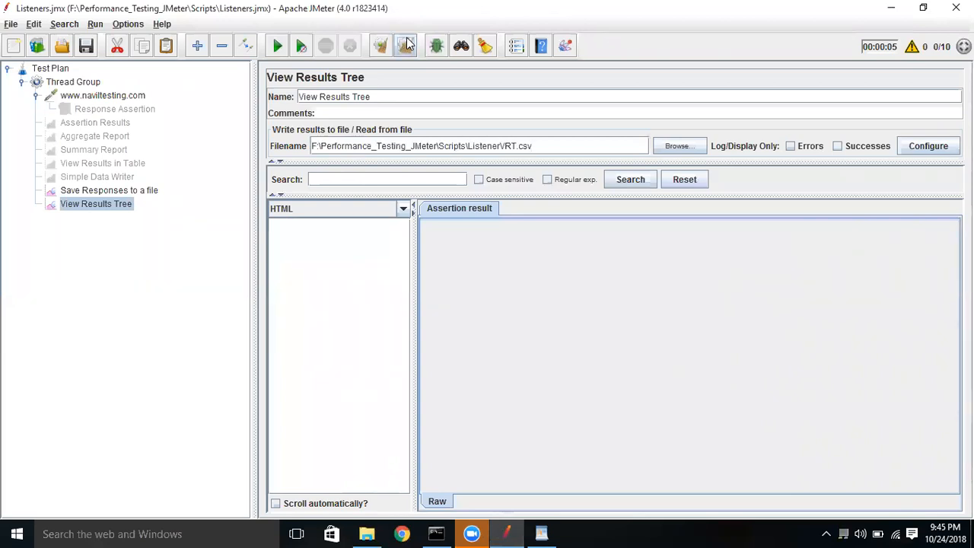
Check both active listeners' settings and run the test plan, overwriting the existing ListenerVRT.csv file.
click(100, 196)
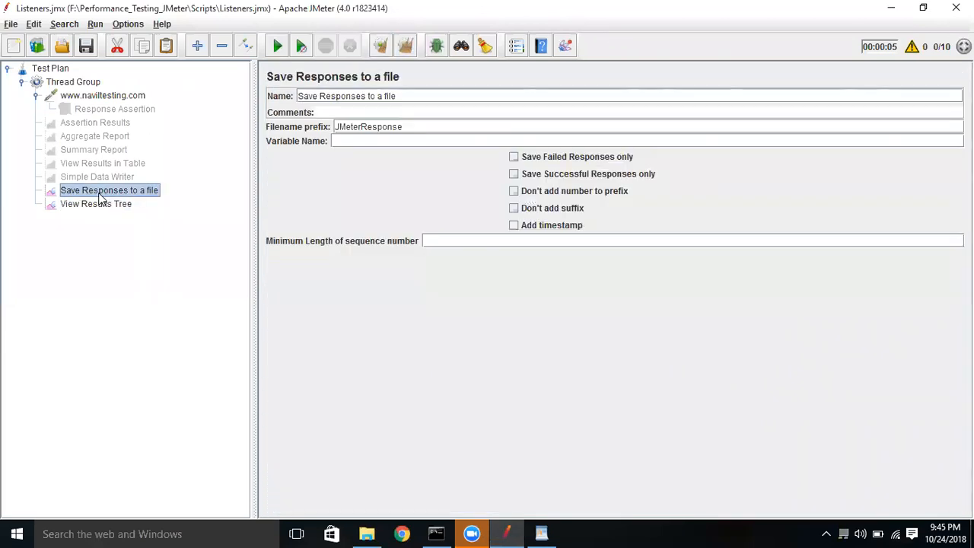
click(104, 206)
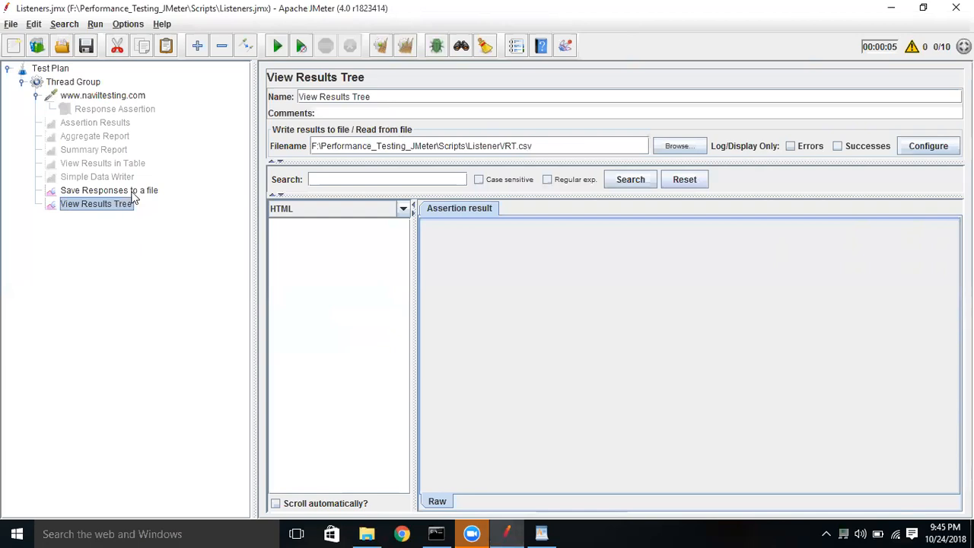
click(134, 192)
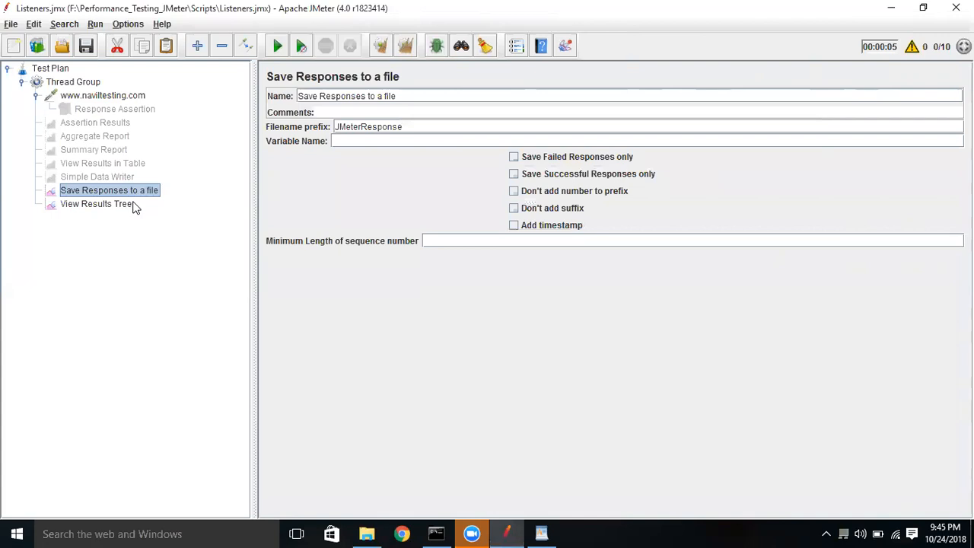
click(282, 44)
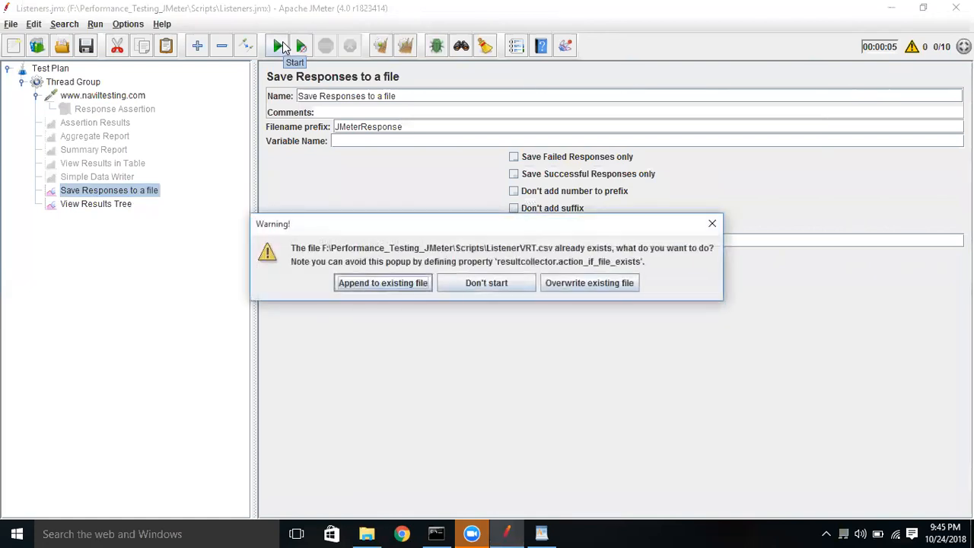
click(580, 284)
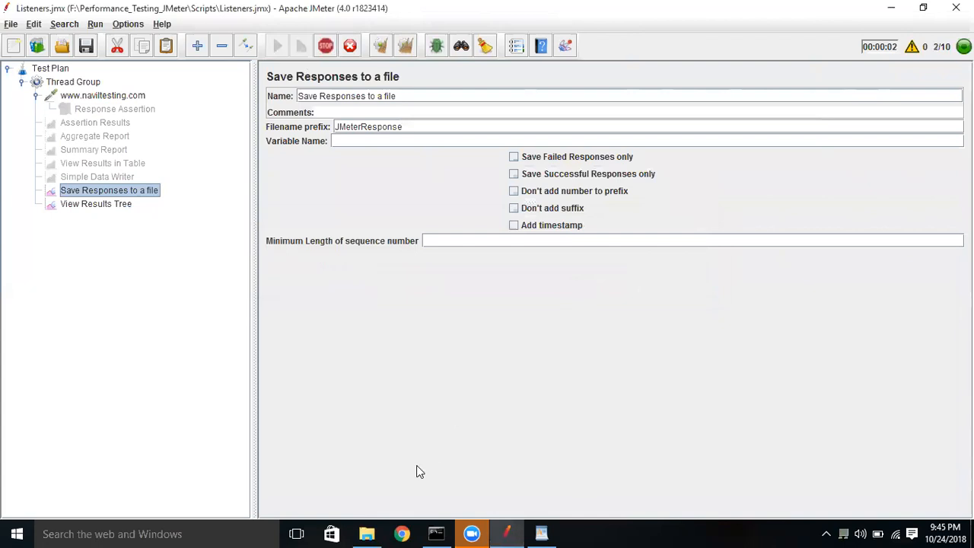
Check the Scripts folder for saved response files and inspect a sample's response data in View Results Tree.
click(369, 533)
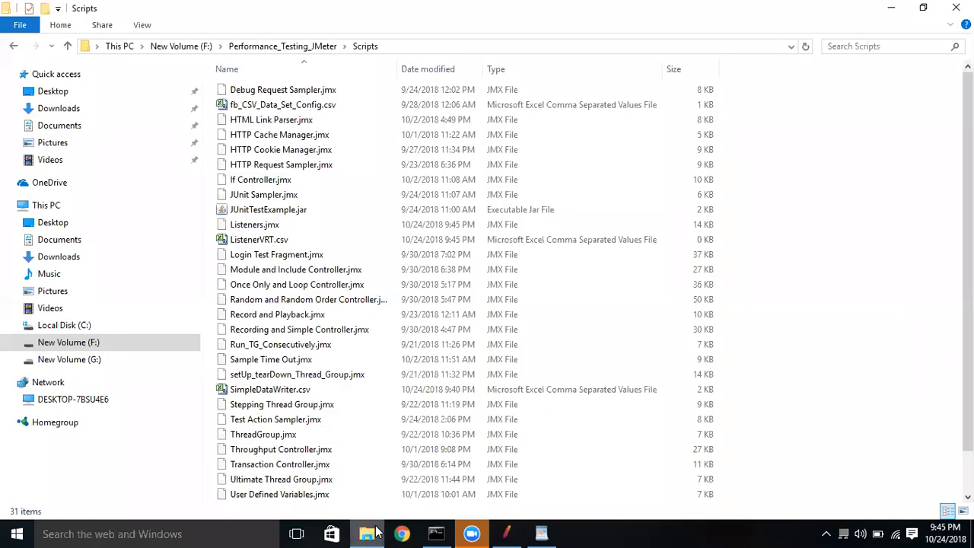
scroll(464, 289, down, 1)
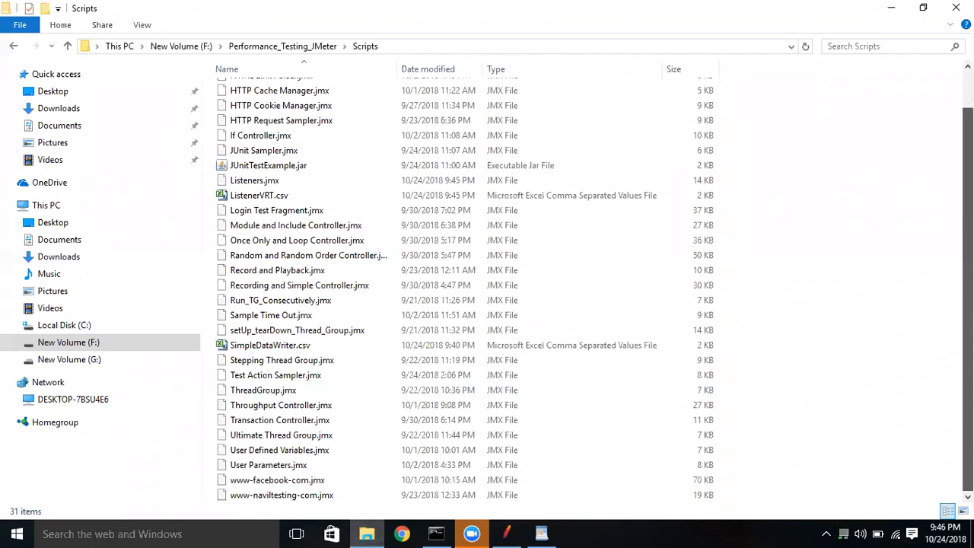
click(513, 533)
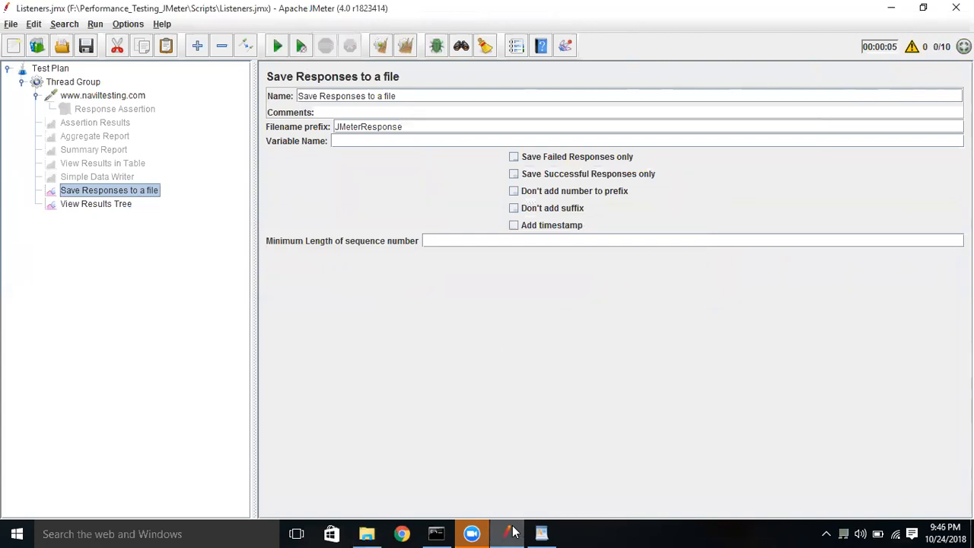
click(111, 207)
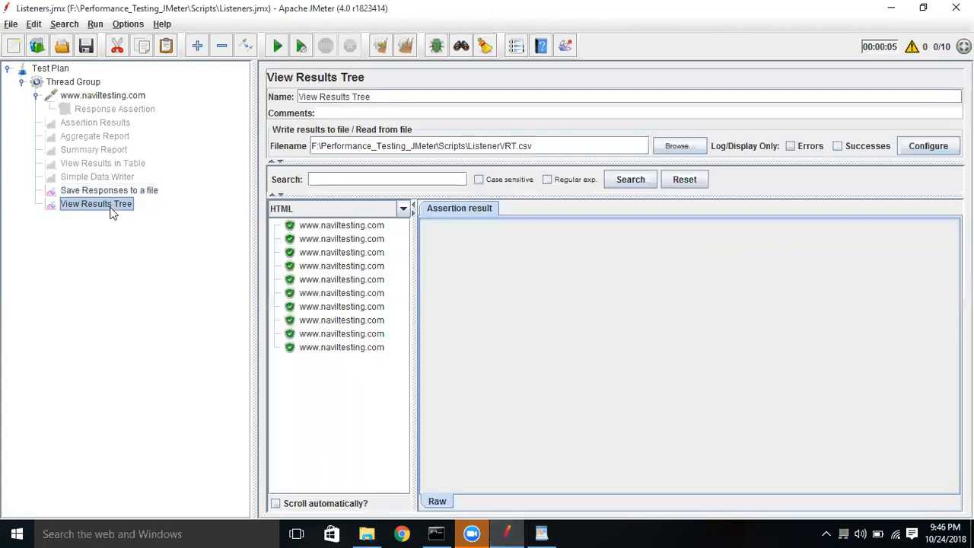
click(366, 305)
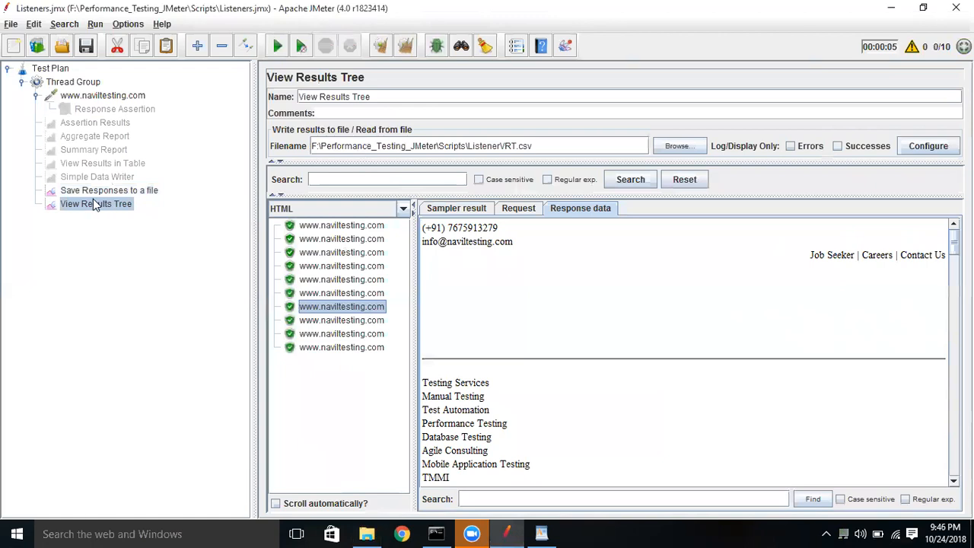
click(137, 193)
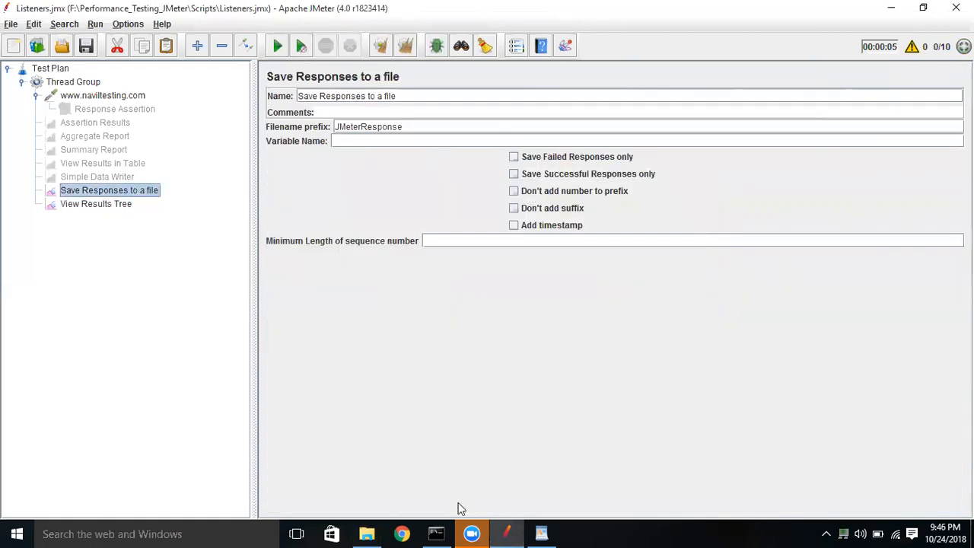
click(369, 533)
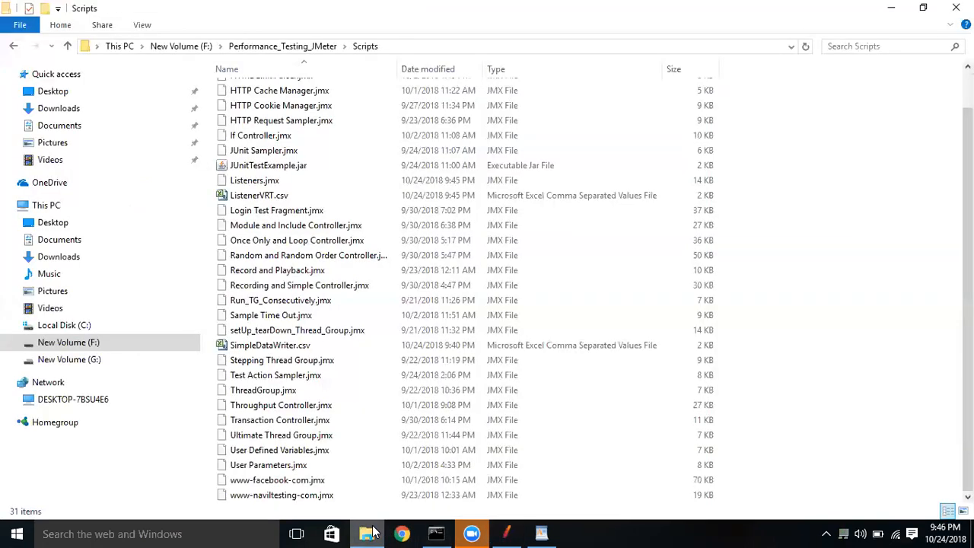
scroll(968, 281, up, 1)
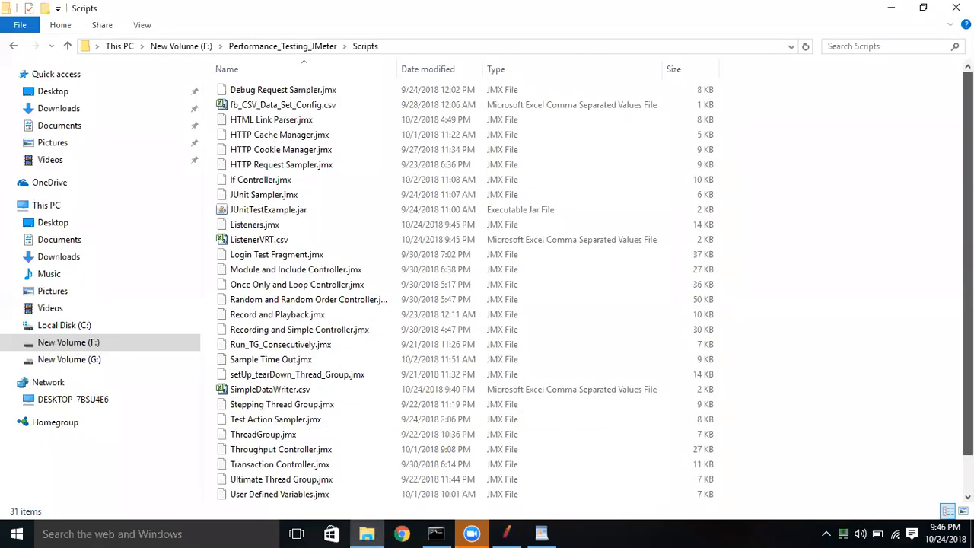
click(371, 343)
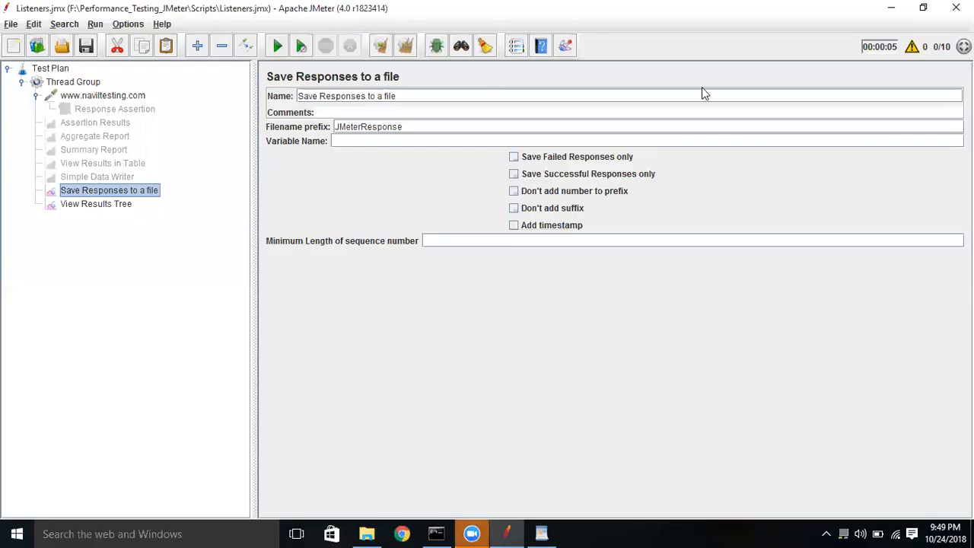
Set the filename prefix of Save Responses to a file to F:\Performance_Testing_JMeter\Scripts\JMeterResponse.
click(574, 130)
text(F:\Performance_Testing_JMeter\Scripts\)
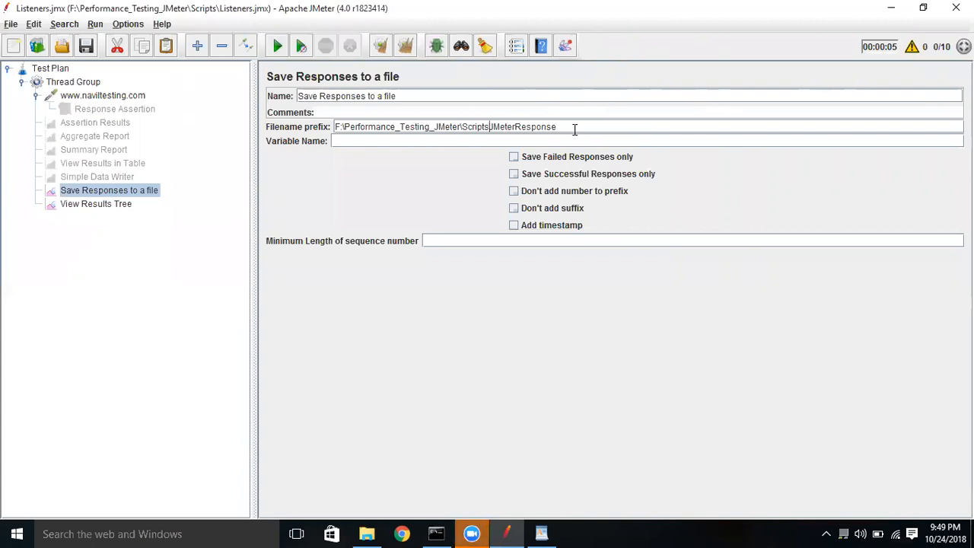
text(\)
click(575, 129)
Clear the View Results Tree results and rerun the test plan, overwriting the existing ListenerVRT.csv file.
click(112, 204)
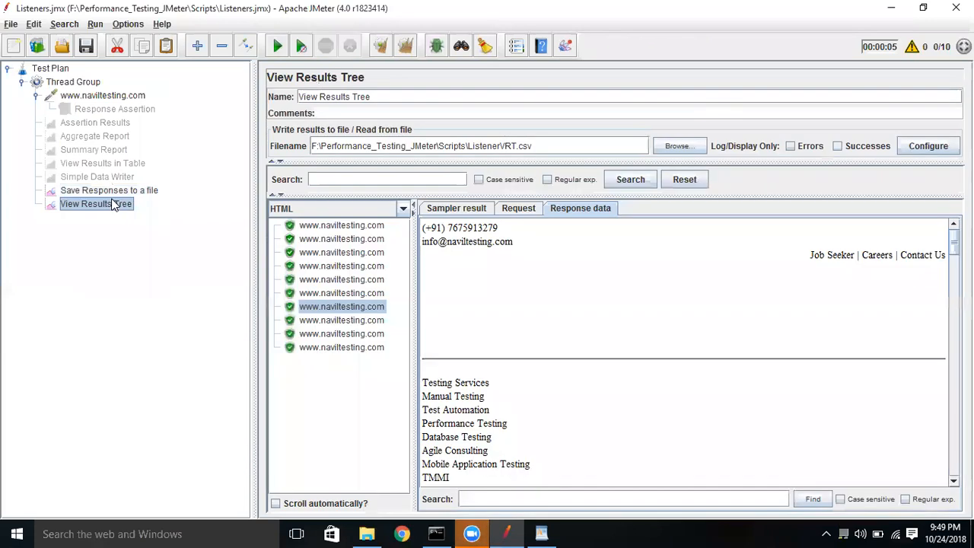
key(ctrl+e)
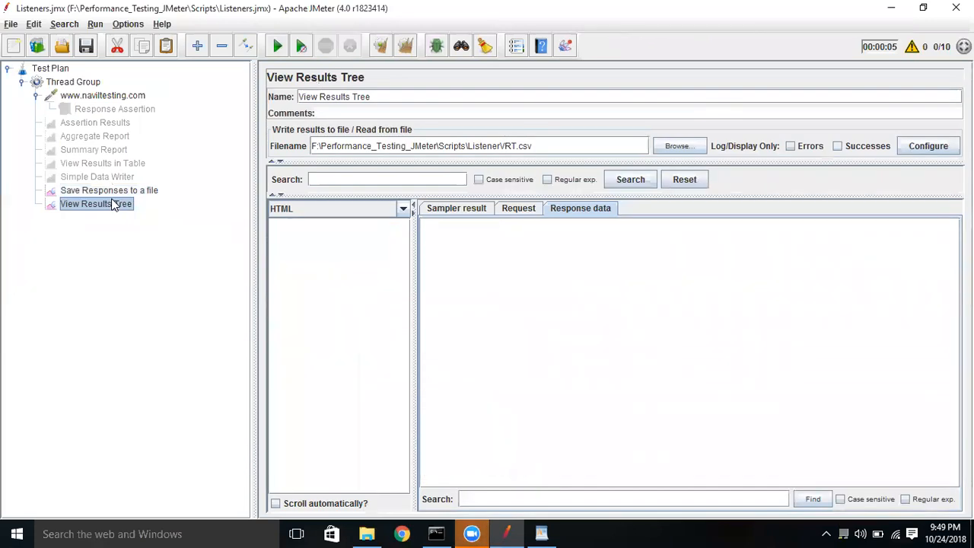
key(ctrl+r)
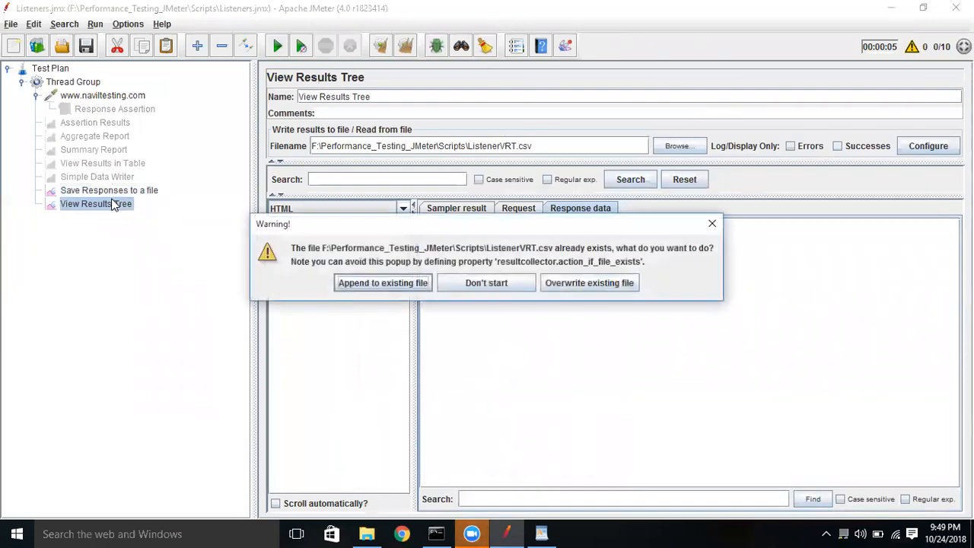
click(570, 283)
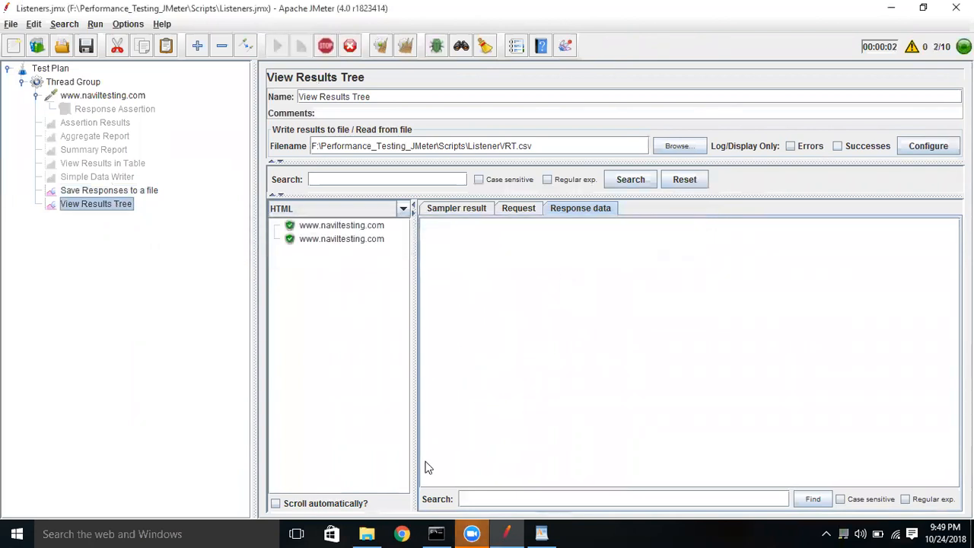
Compare the response HTML files in the Scripts folder with the filename prefix of Save Responses to a file.
mouse_move(366, 533)
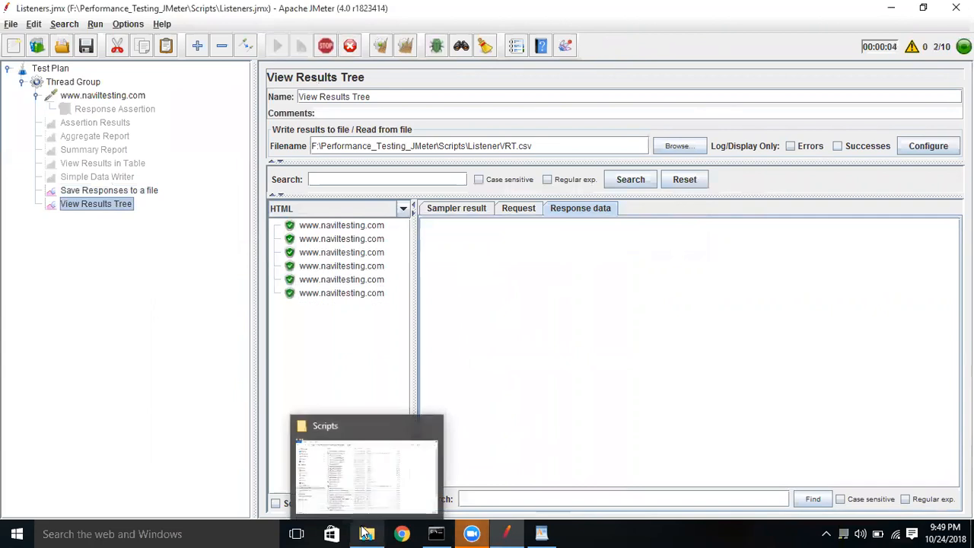
click(361, 491)
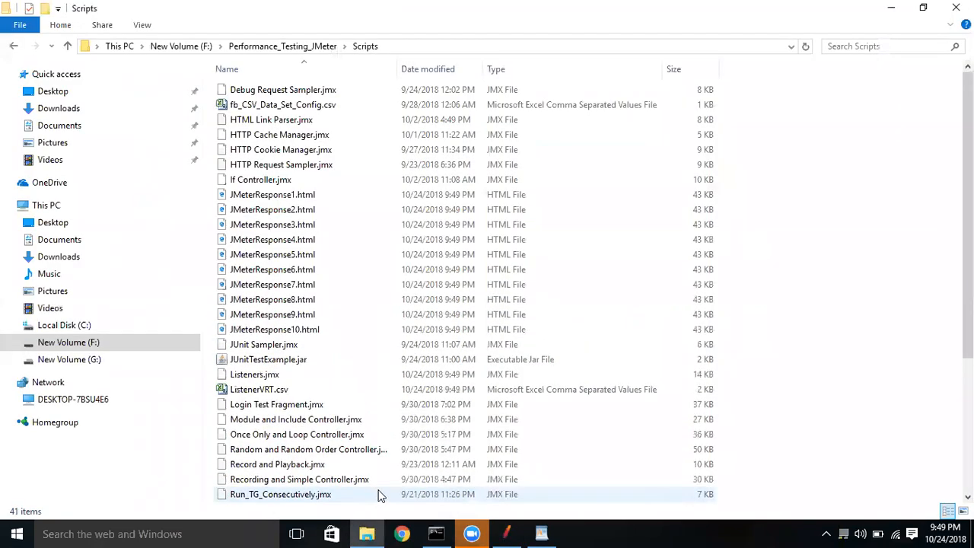
click(281, 198)
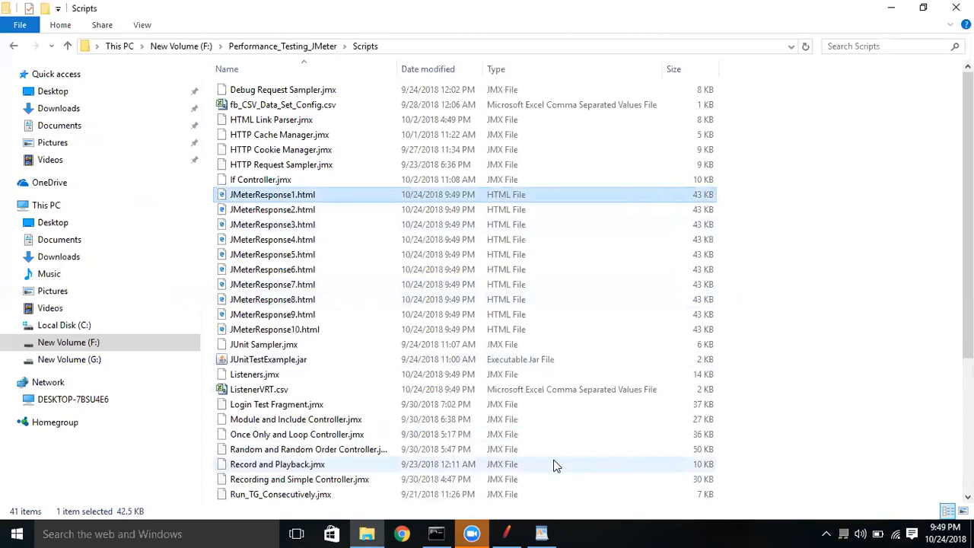
click(508, 533)
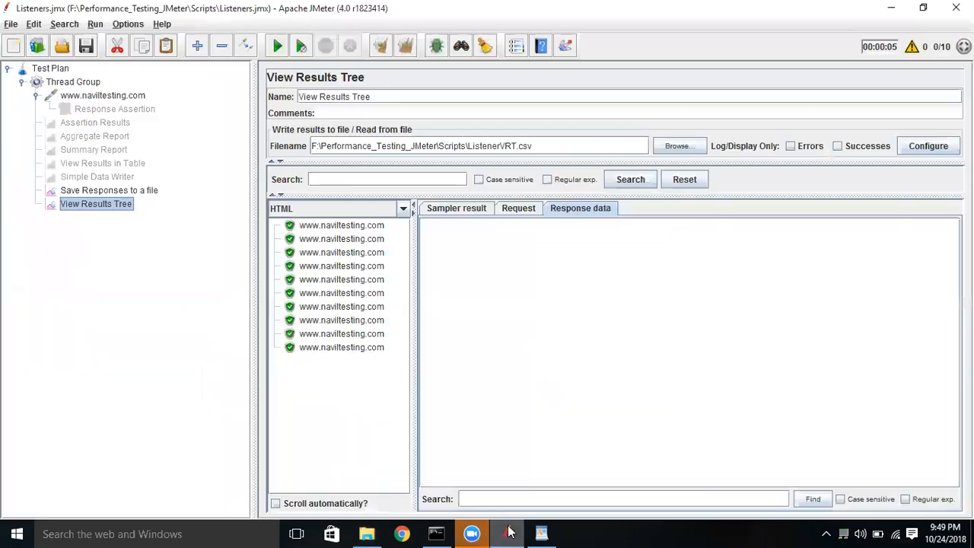
click(119, 195)
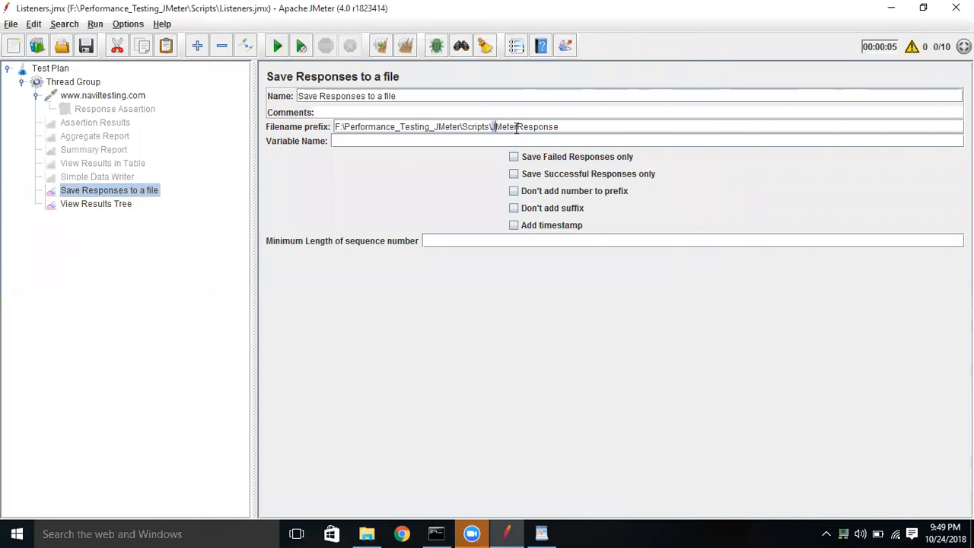
drag(492, 126, 564, 135)
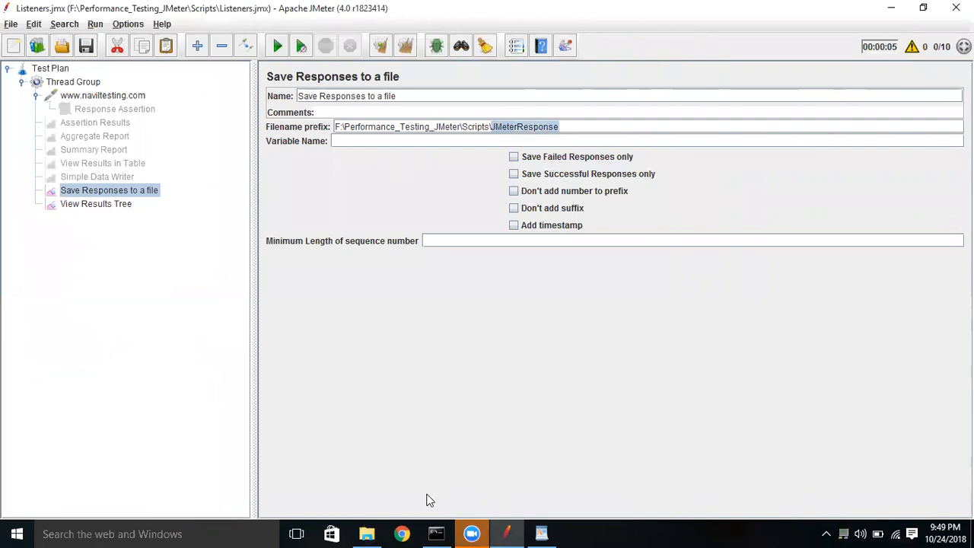
click(377, 533)
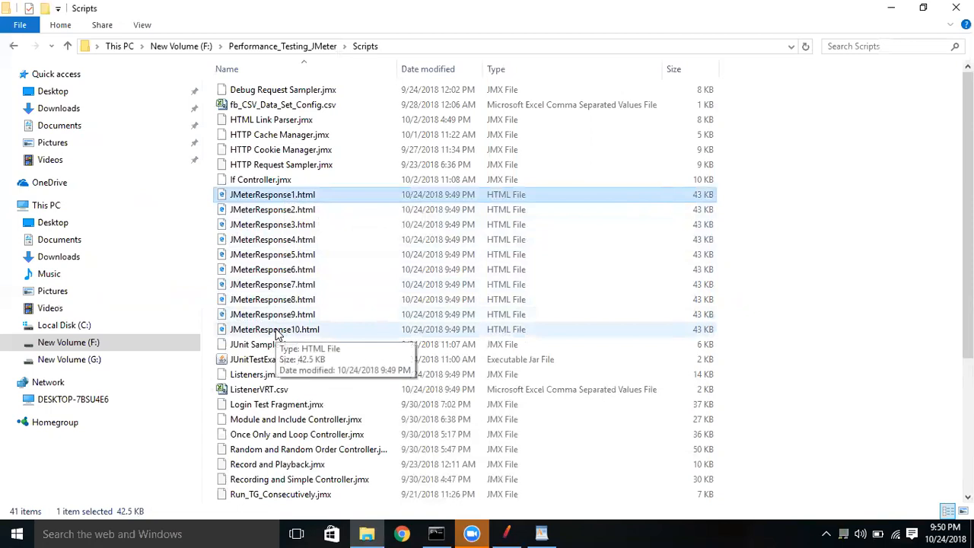
Open JMeterResponse1.html from the Scripts folder in Google Chrome, view the saved page, and close the browser.
right_click(274, 198)
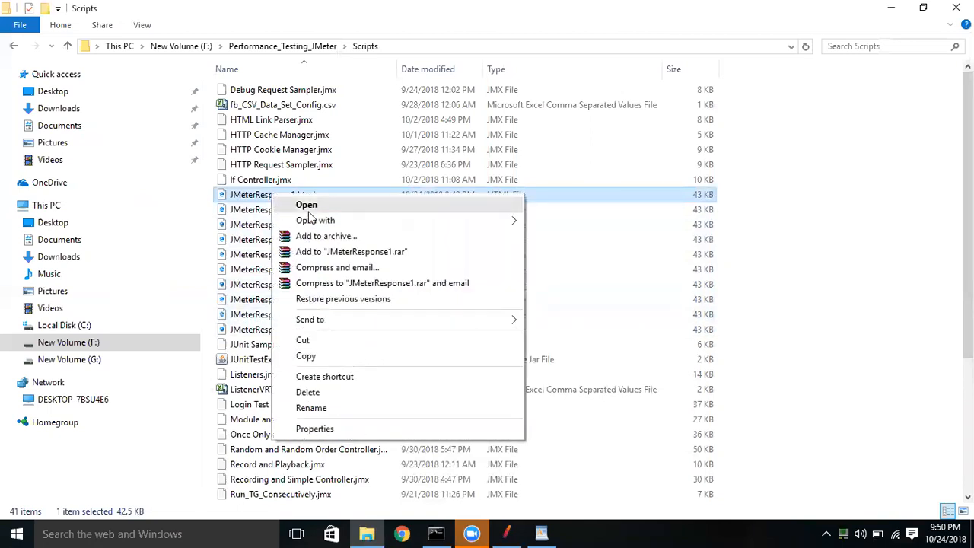
mouse_move(319, 220)
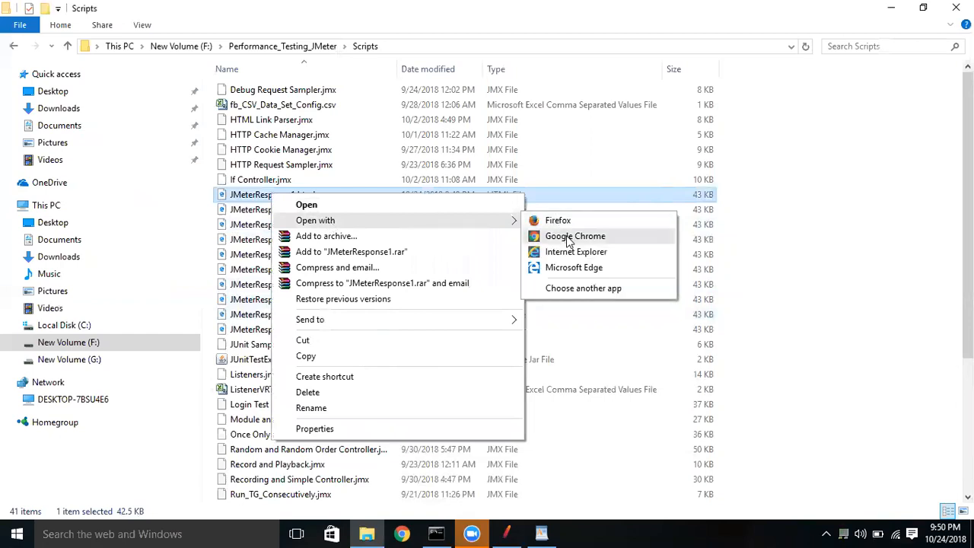
click(567, 236)
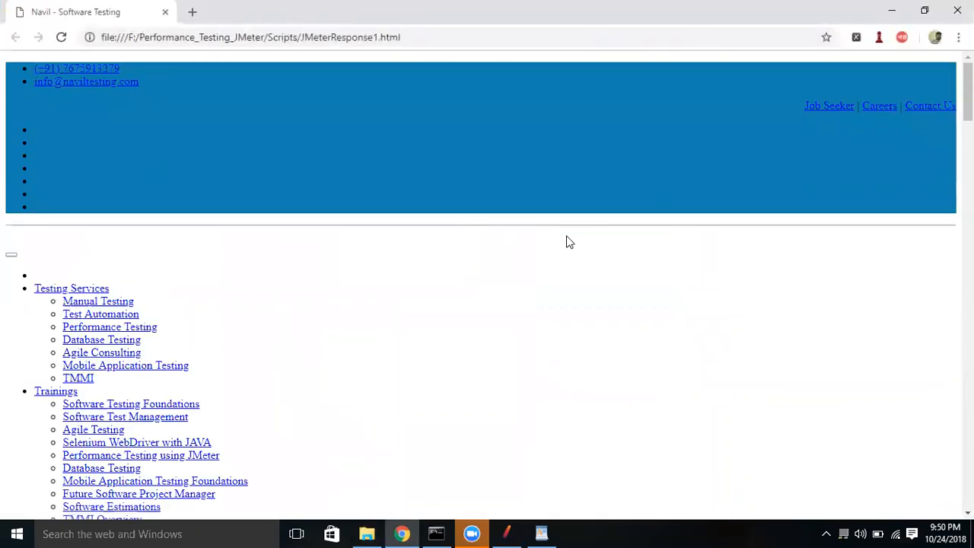
mouse_move(968, 91)
mouse_down()
mouse_move(968, 382)
mouse_move(968, 91)
mouse_up()
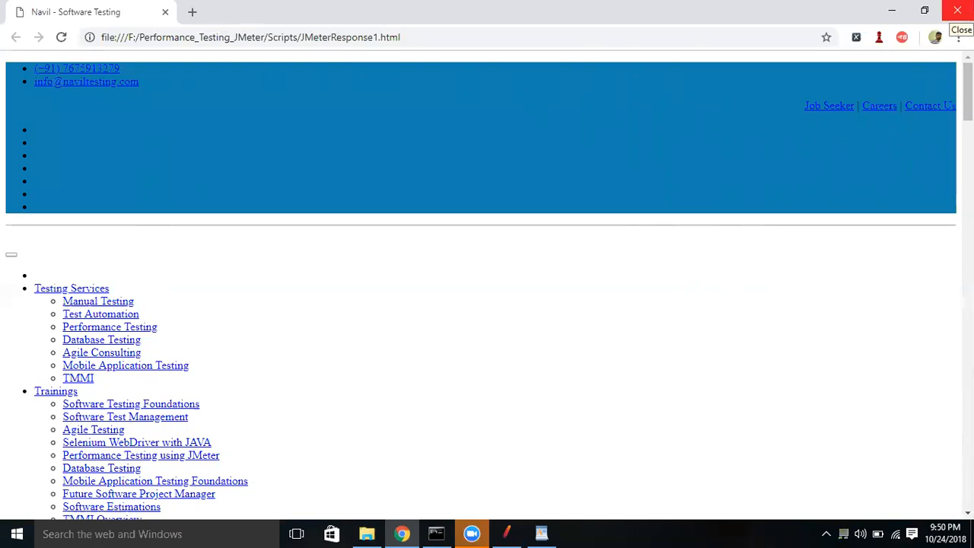
click(957, 10)
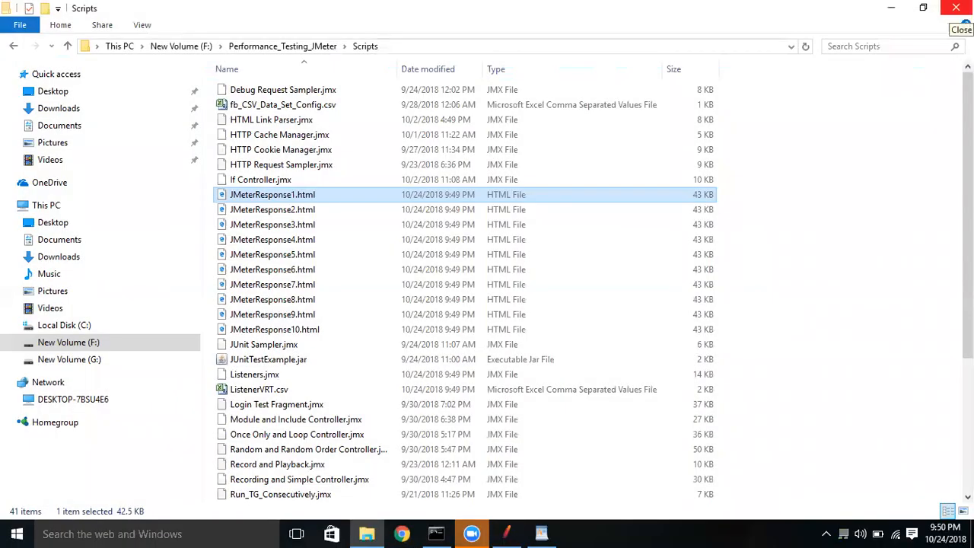
Return to JMeter and review the Variable Name field and saving options of Save Responses to a file.
click(506, 532)
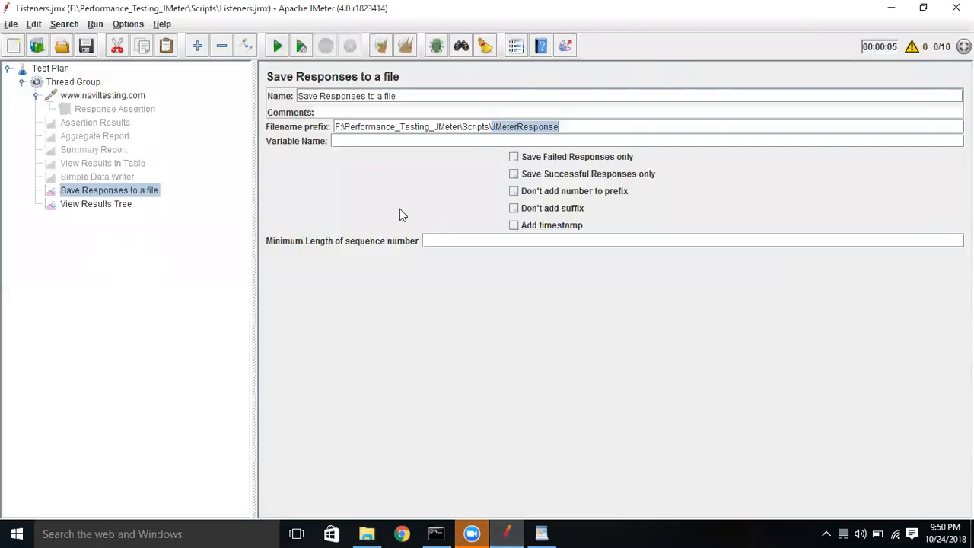
click(358, 140)
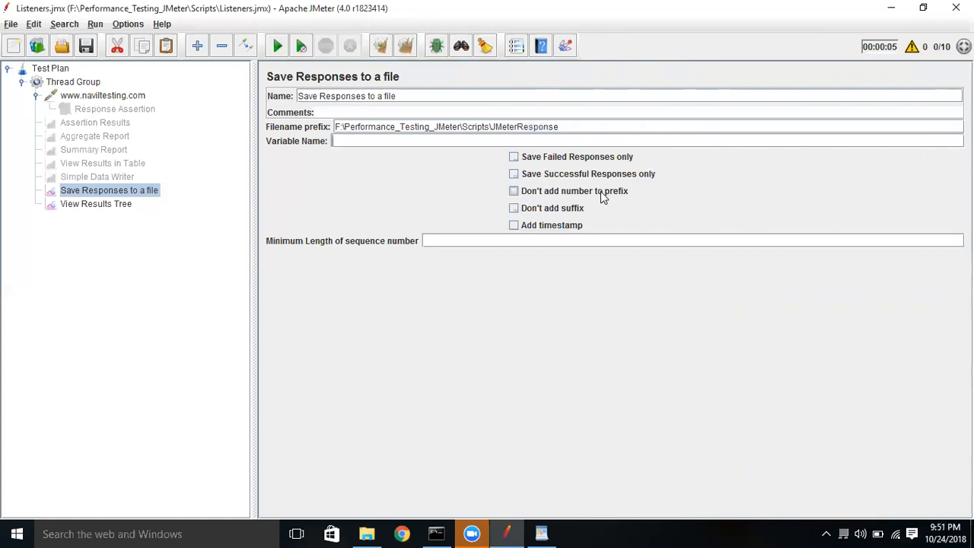
Enable Add timestamp for Save Responses to a file and delete JMeterResponse1.html through JMeterResponse10.html from the Scripts folder.
click(556, 227)
click(362, 532)
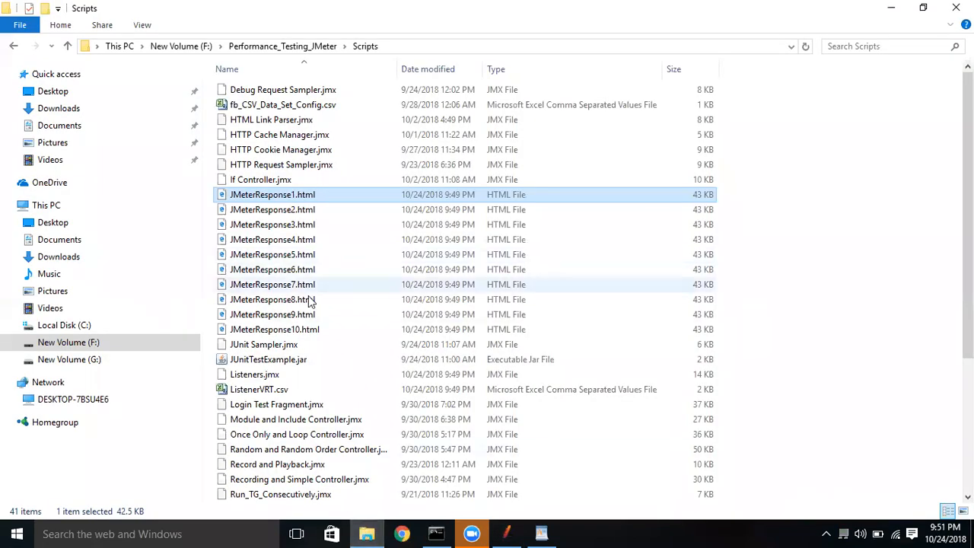
shift+click(311, 335)
key(Delete)
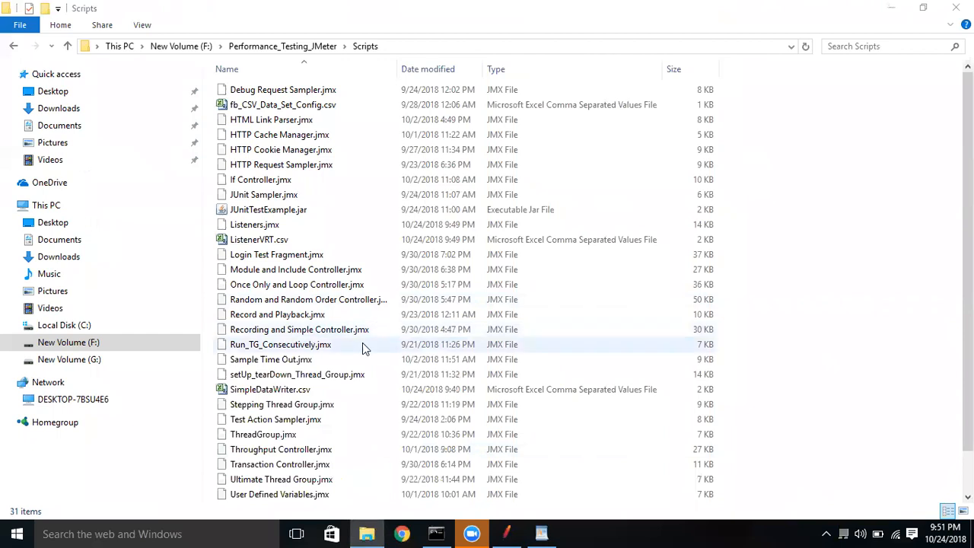
Rerun the test plan, overwriting the existing ListenerVRT.csv file, and check the new response HTML files in the Scripts folder.
click(508, 532)
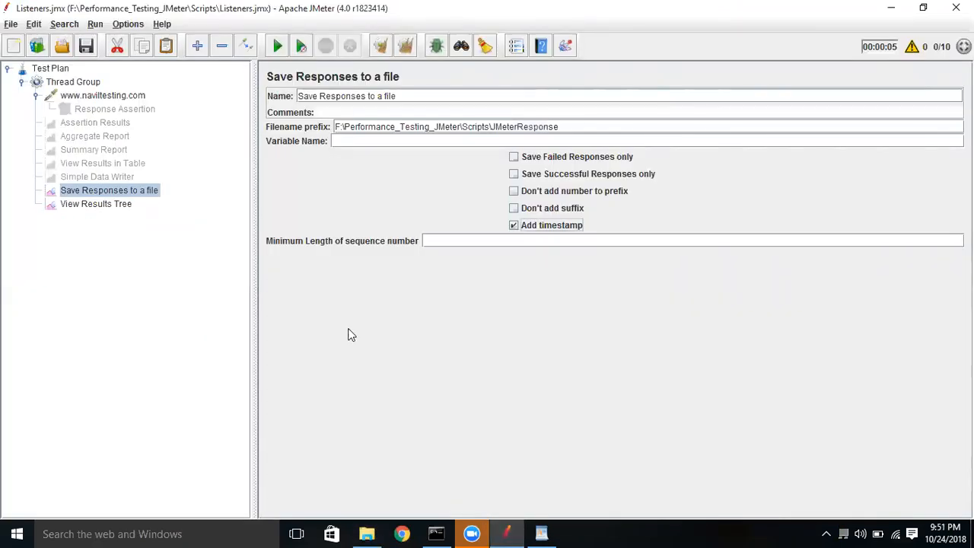
key(ctrl+r)
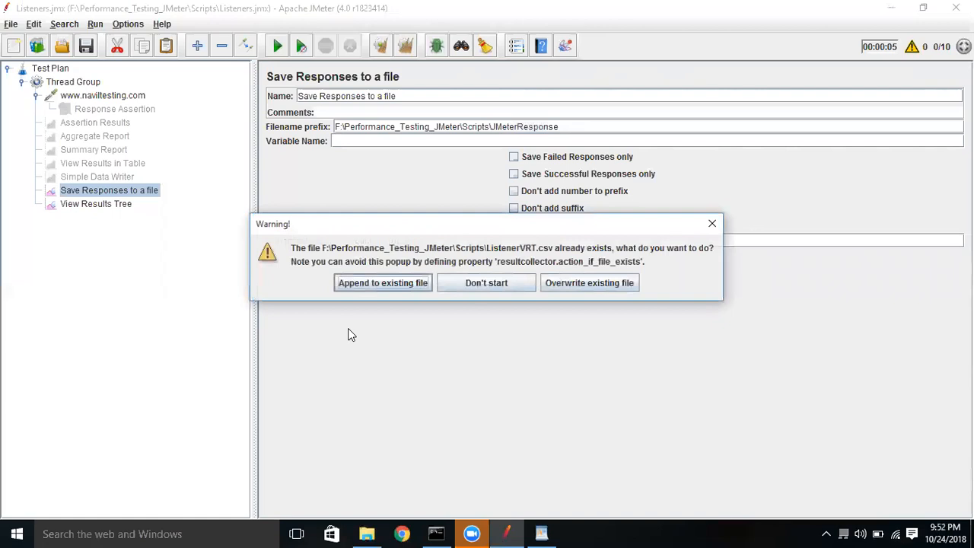
click(597, 285)
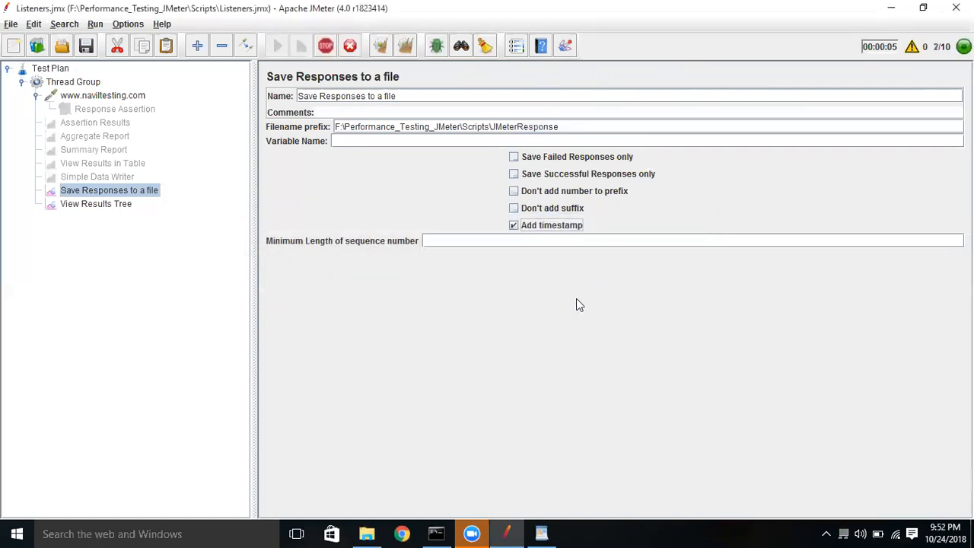
click(383, 533)
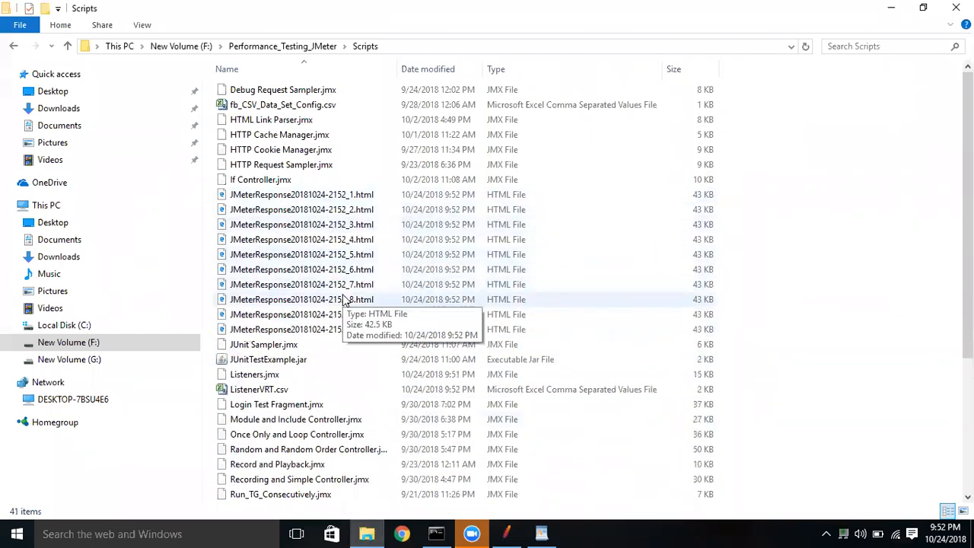
Return to JMeter and review the Filename prefix and Minimum Length of sequence number fields of Save Responses to a file.
click(509, 533)
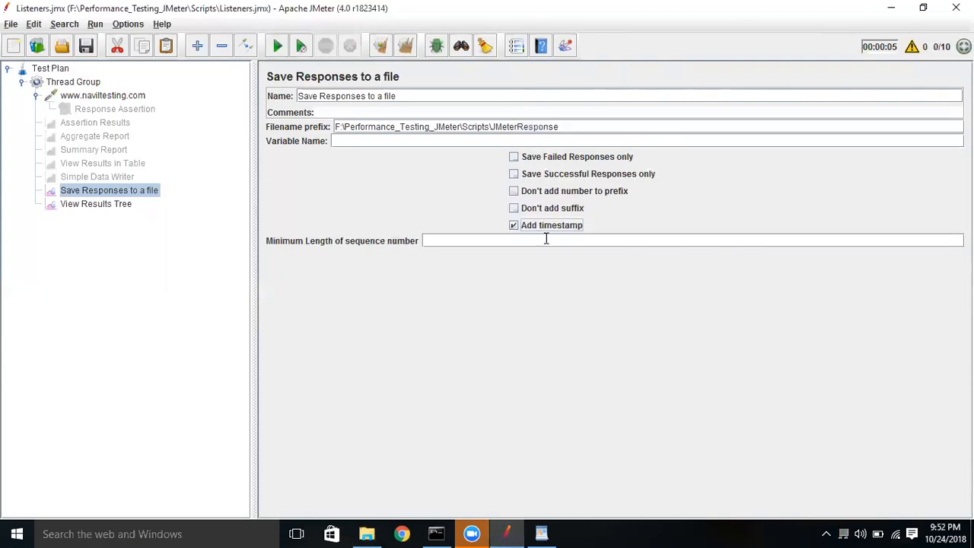
double_click(515, 126)
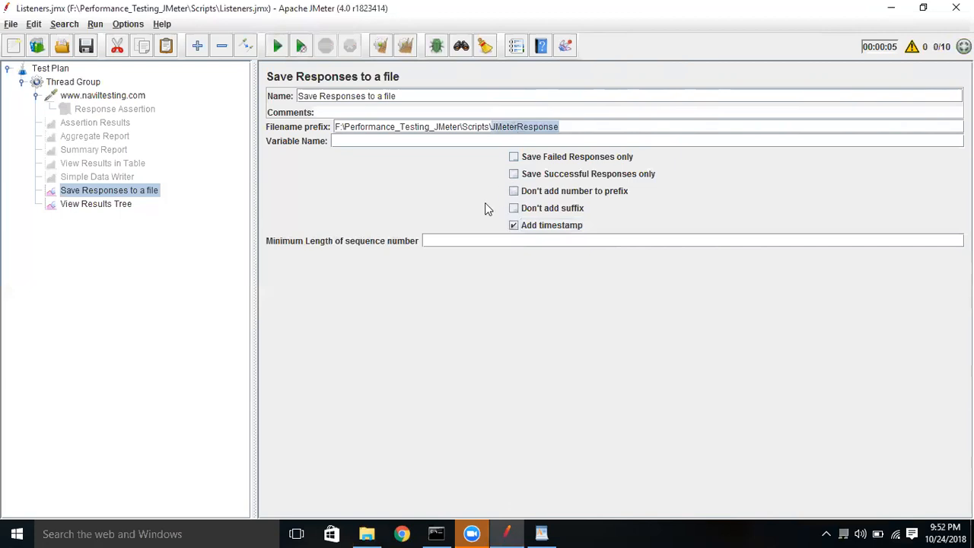
click(426, 240)
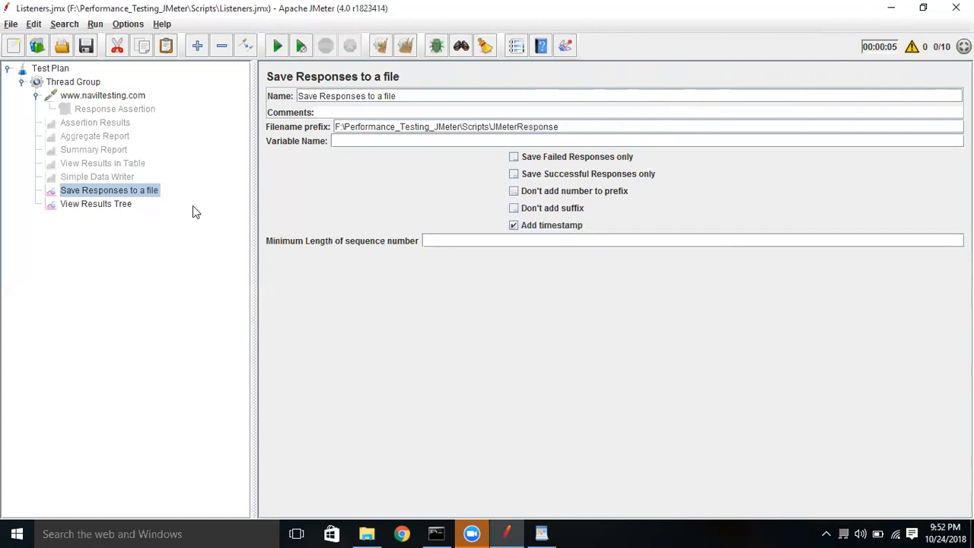
Disable the View Results Tree and Save Responses to a file listeners.
click(114, 204)
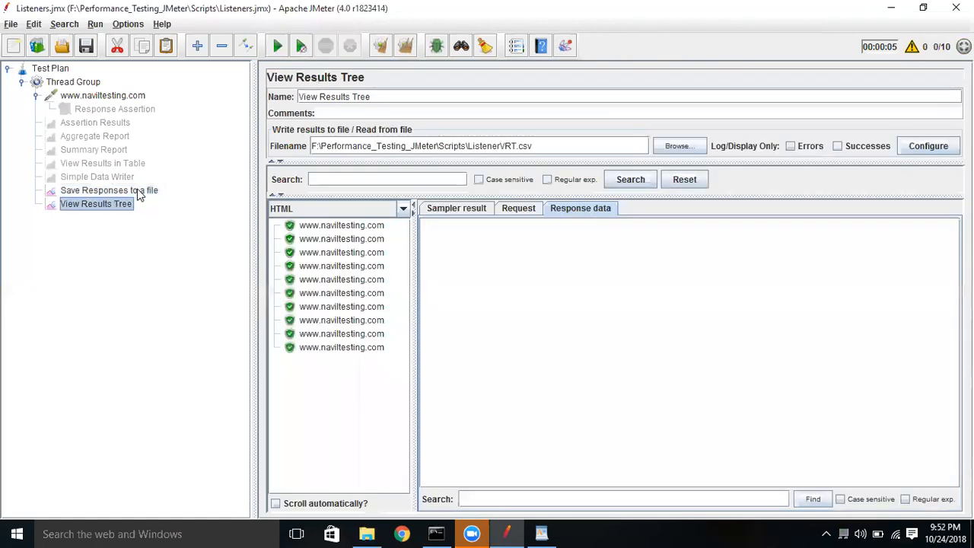
ctrl+click(139, 191)
key(ctrl+t)
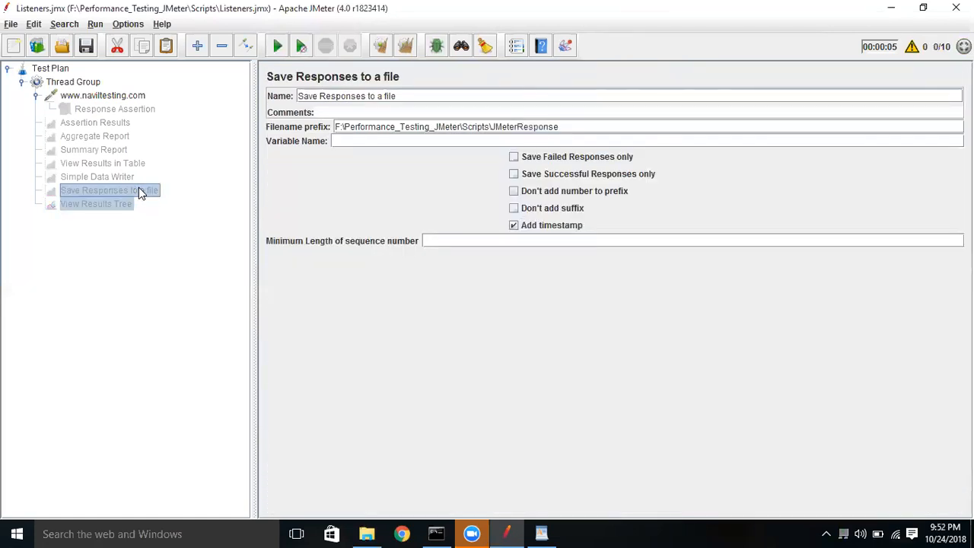
click(92, 95)
right_click(91, 95)
mouse_move(152, 98)
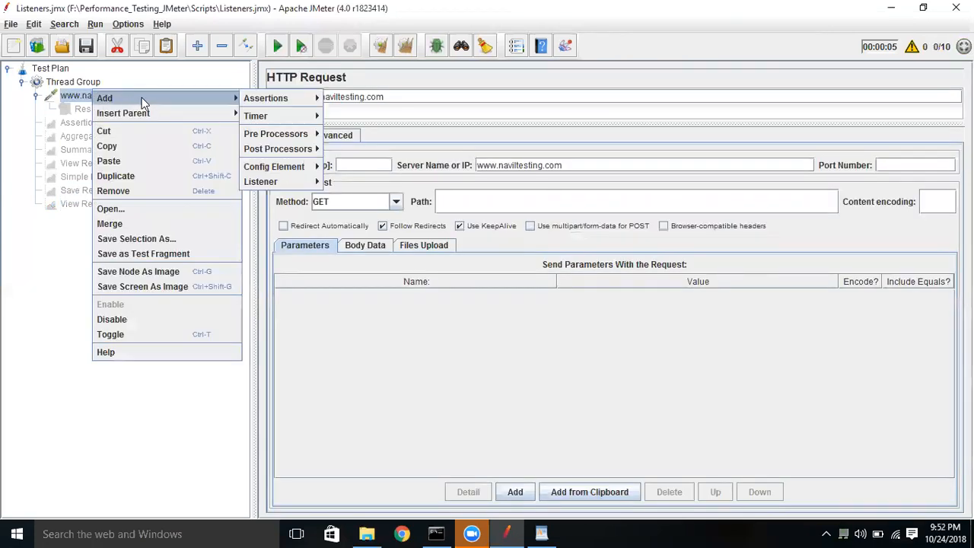
mouse_move(292, 98)
mouse_move(286, 183)
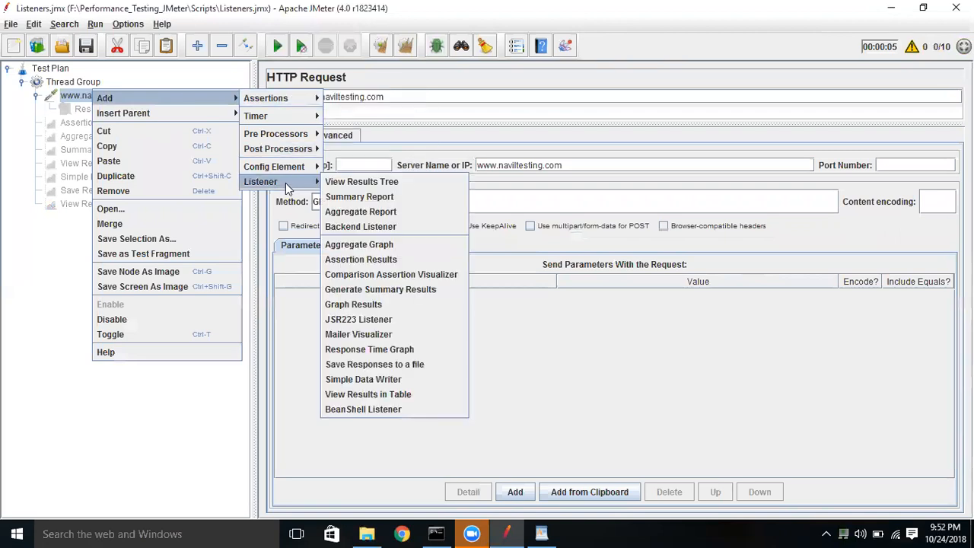
click(374, 246)
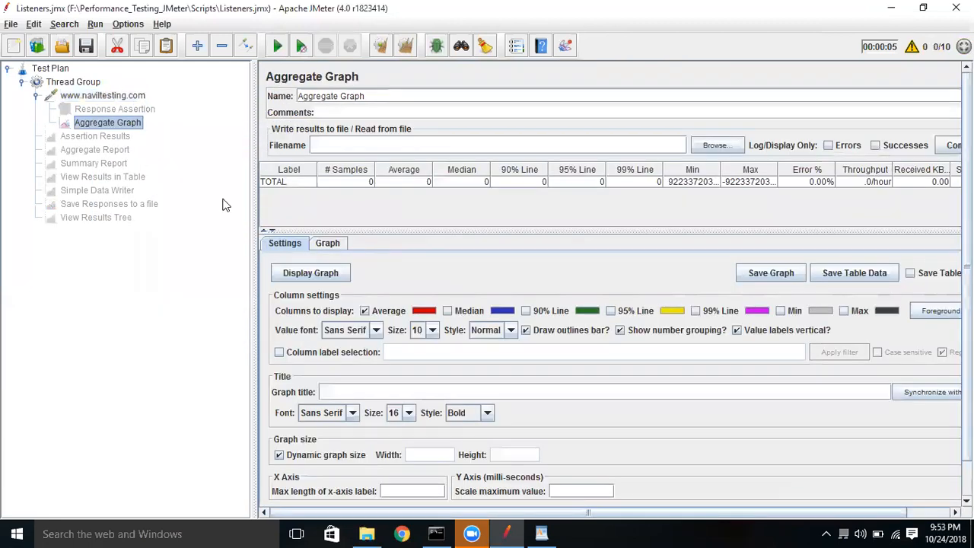
drag(118, 124, 97, 99)
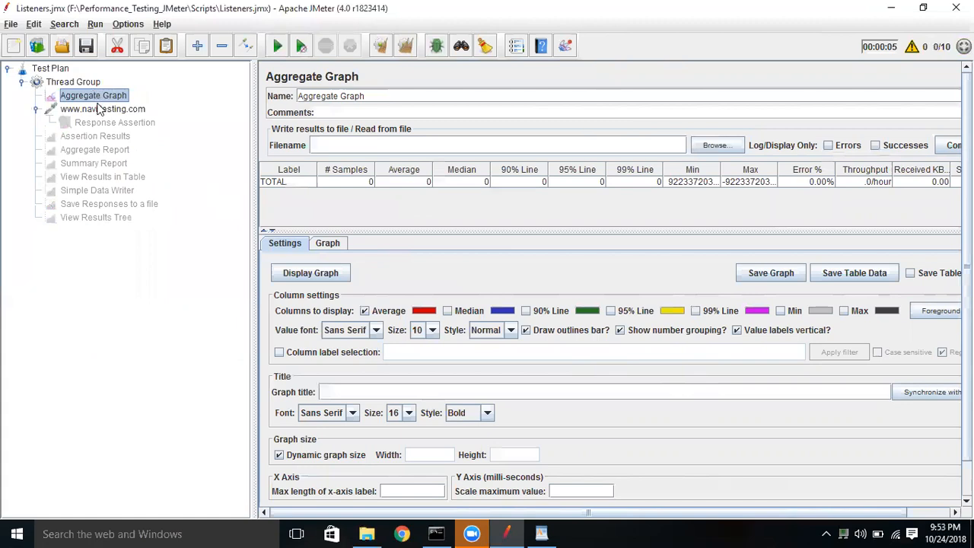
Run the test plan with the Aggregate Graph listener open.
click(98, 110)
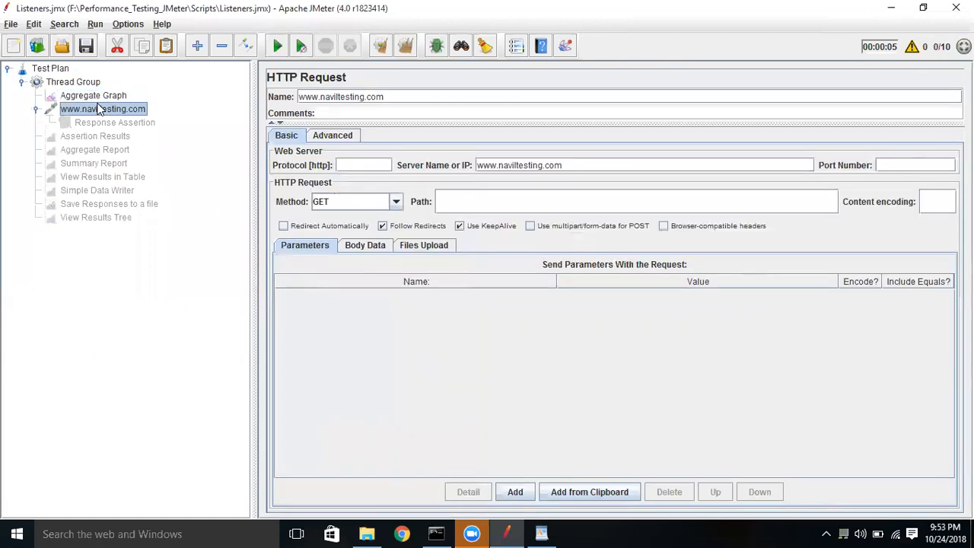
click(95, 98)
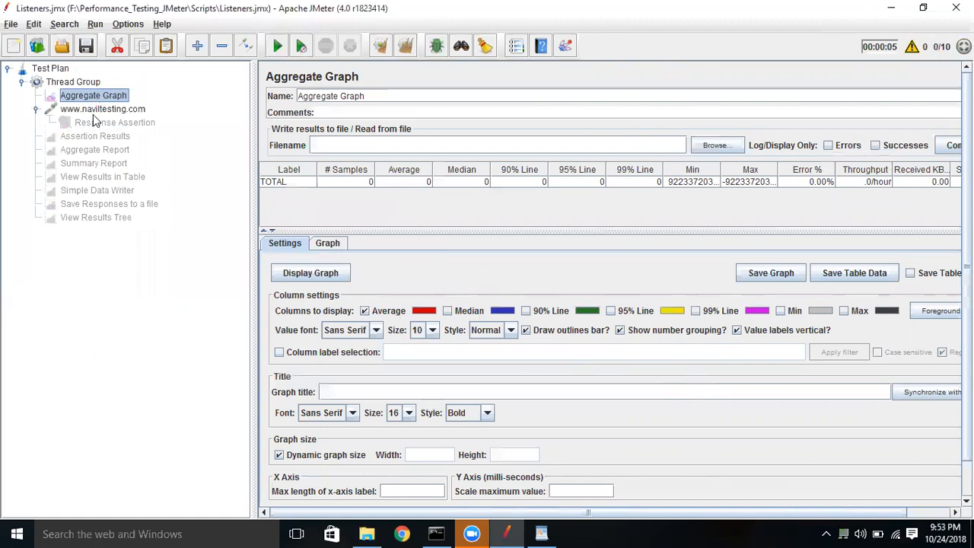
key(ctrl+r)
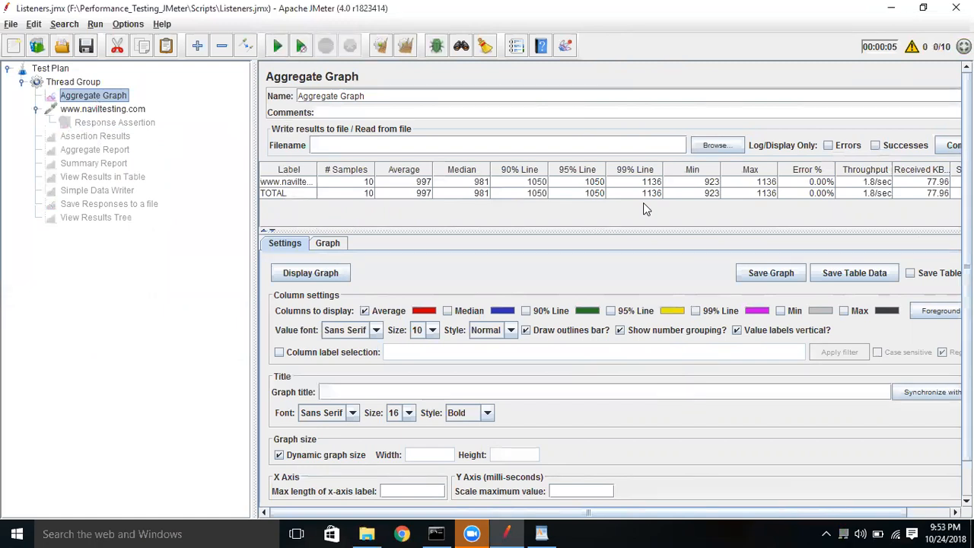
Compare the Aggregate Report columns with the Aggregate Graph table, and display the graph of the Average column.
click(107, 150)
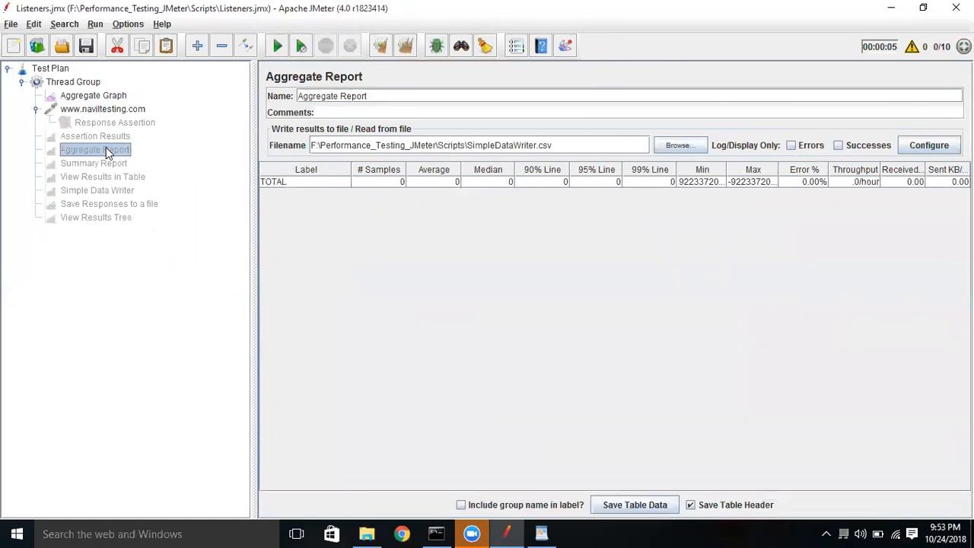
click(84, 98)
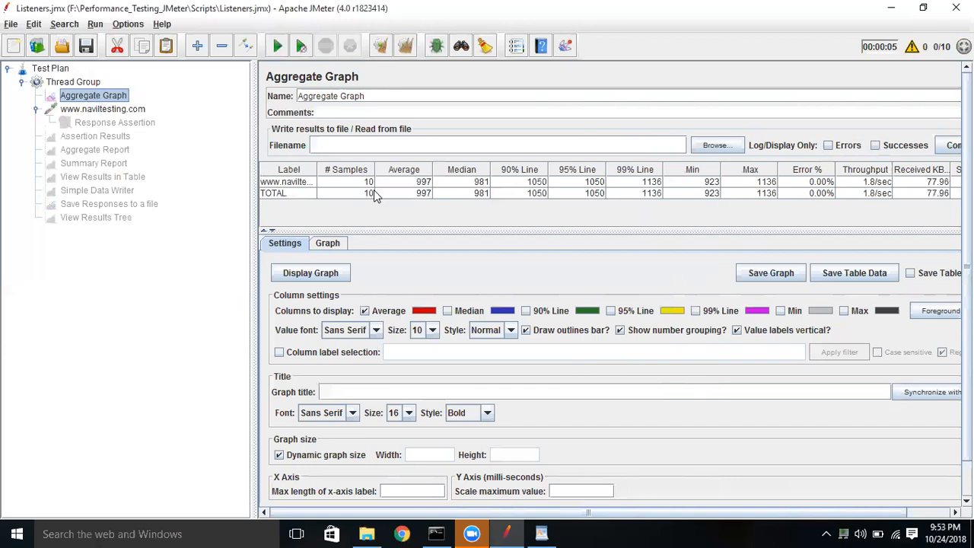
click(320, 280)
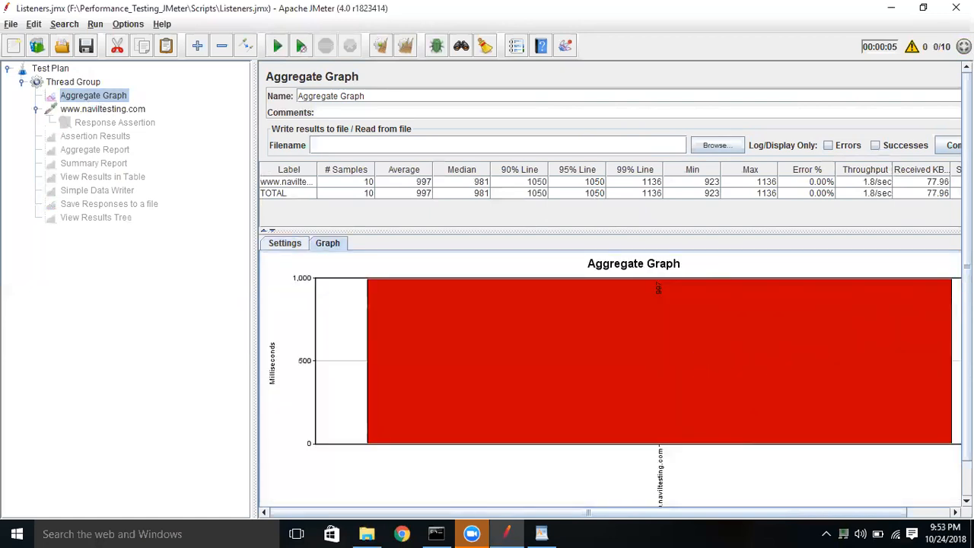
scroll(609, 297, down, 2)
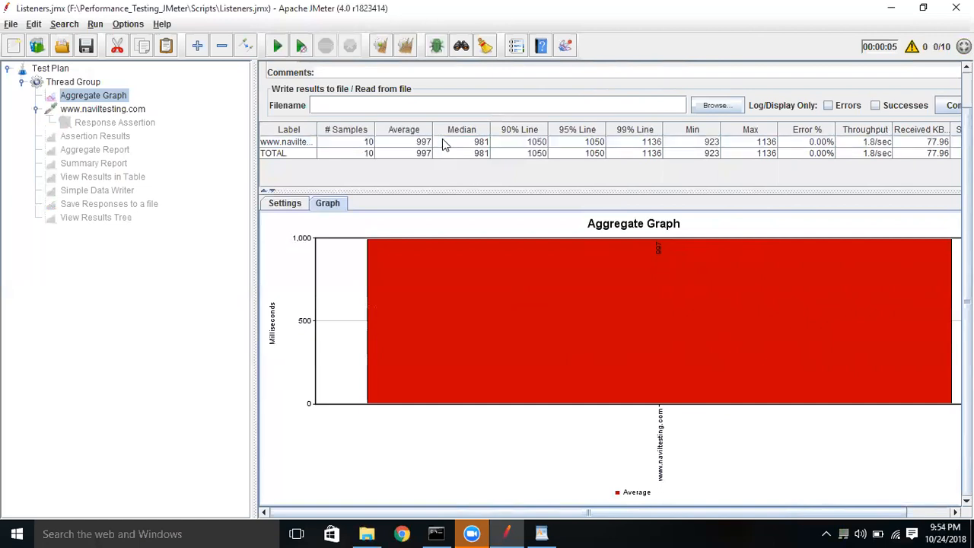
Add a Response Time Graph listener to the Thread Group and disable the Aggregate Graph listener.
click(88, 85)
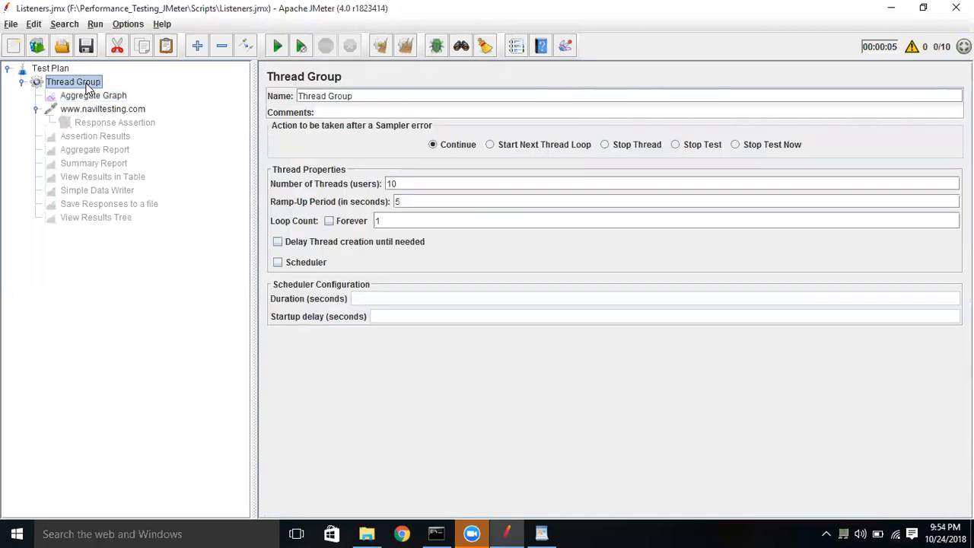
right_click(87, 85)
mouse_move(99, 93)
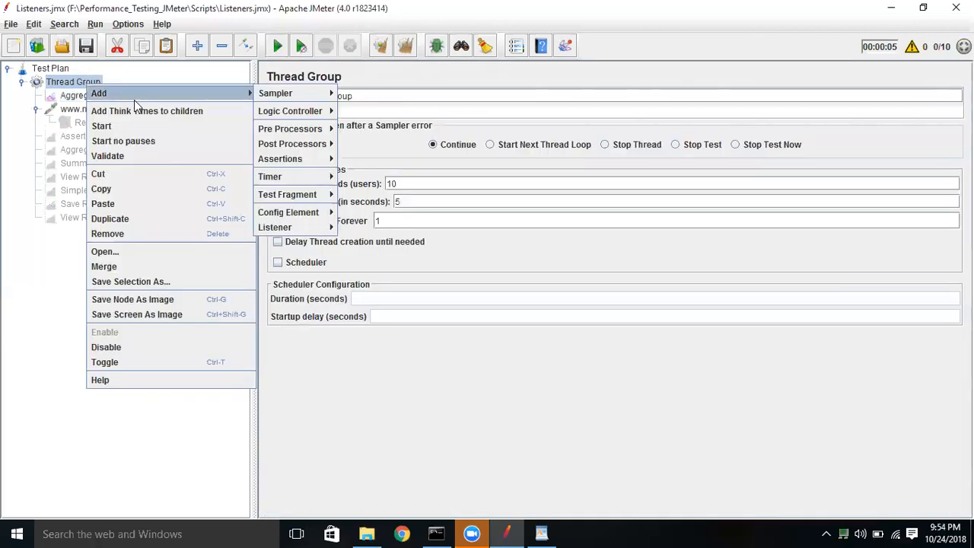
mouse_move(303, 220)
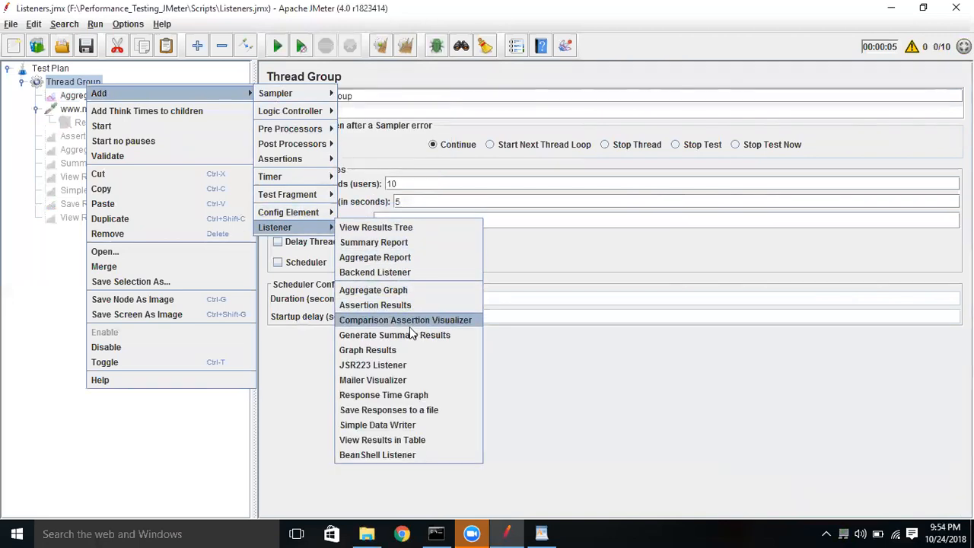
click(420, 401)
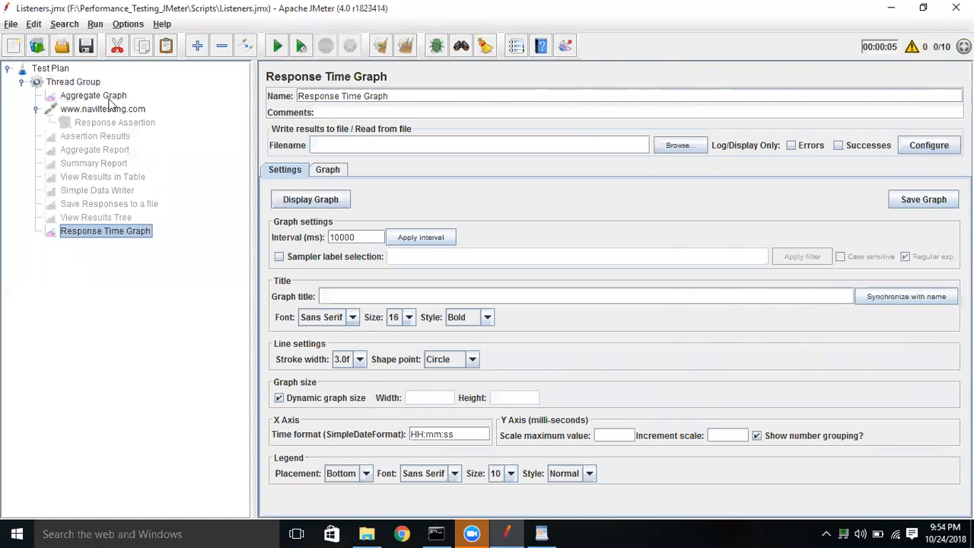
click(110, 98)
key(ctrl+t)
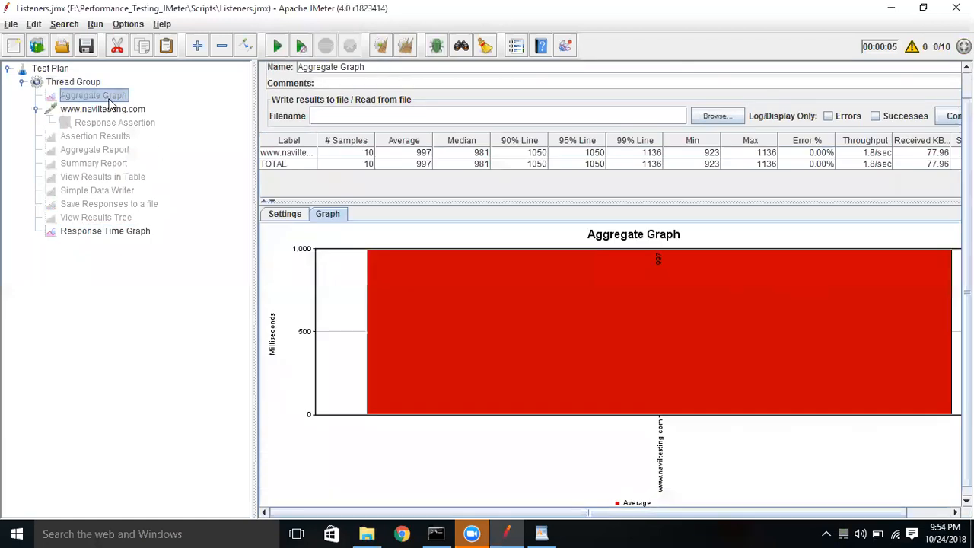
Run the test plan with the Response Time Graph and try to display its graph at the default interval.
click(110, 231)
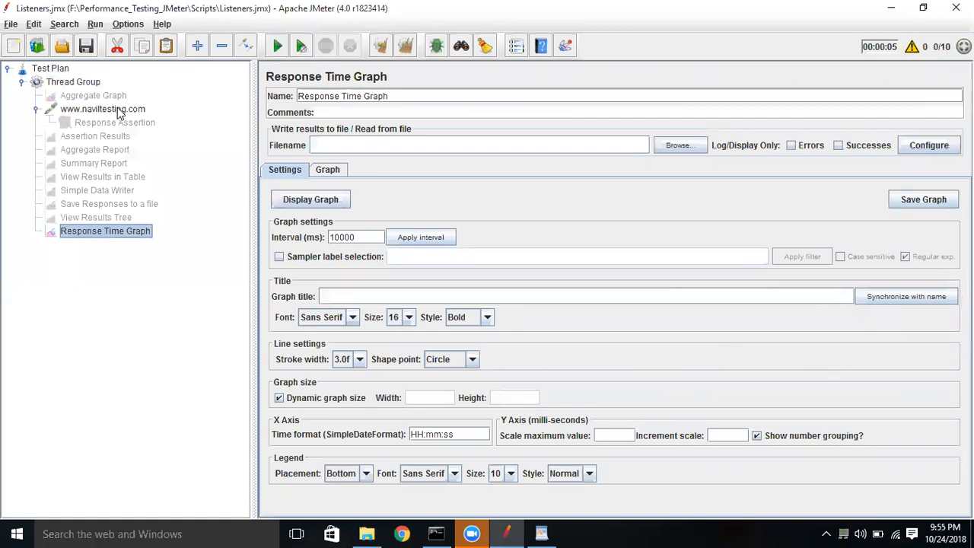
key(ctrl+r)
click(320, 200)
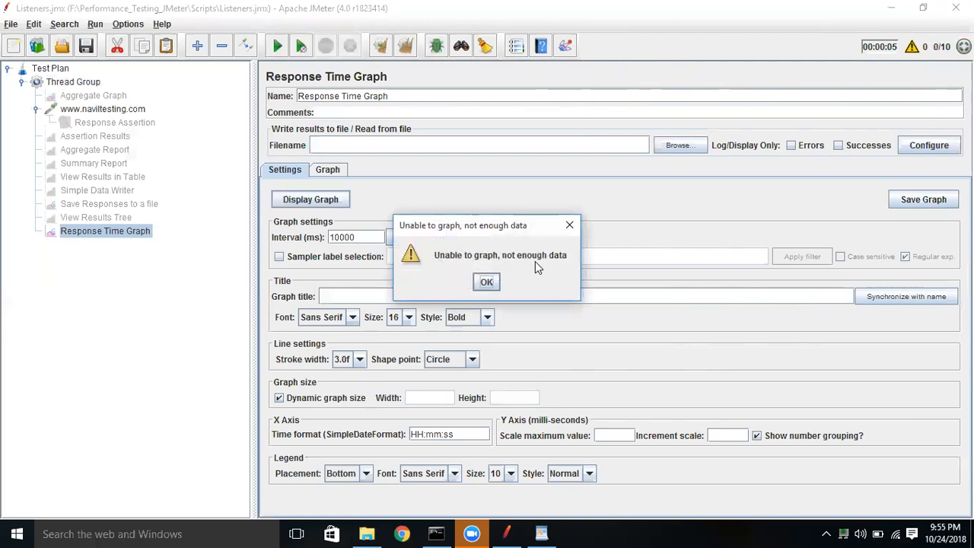
click(491, 281)
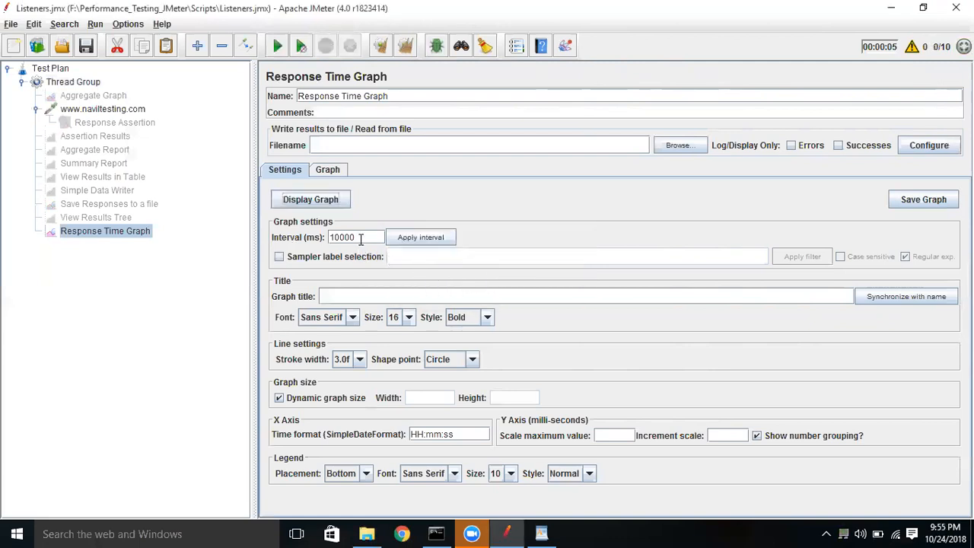
Set the Response Time Graph's interval to 100 ms and rerun the test plan.
click(361, 238)
drag(361, 238, 328, 237)
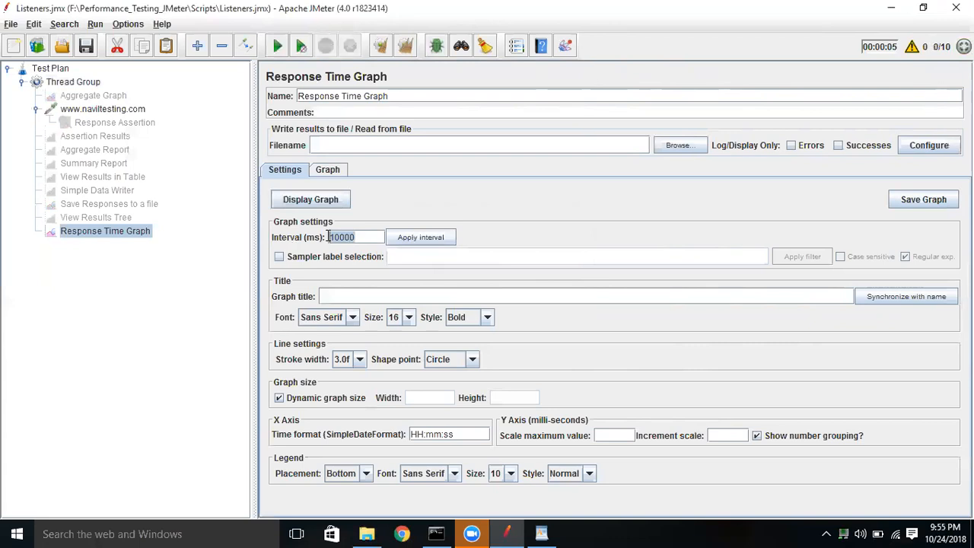
click(340, 237)
drag(346, 238, 381, 240)
key(BackSpace)
key(ctrl+r)
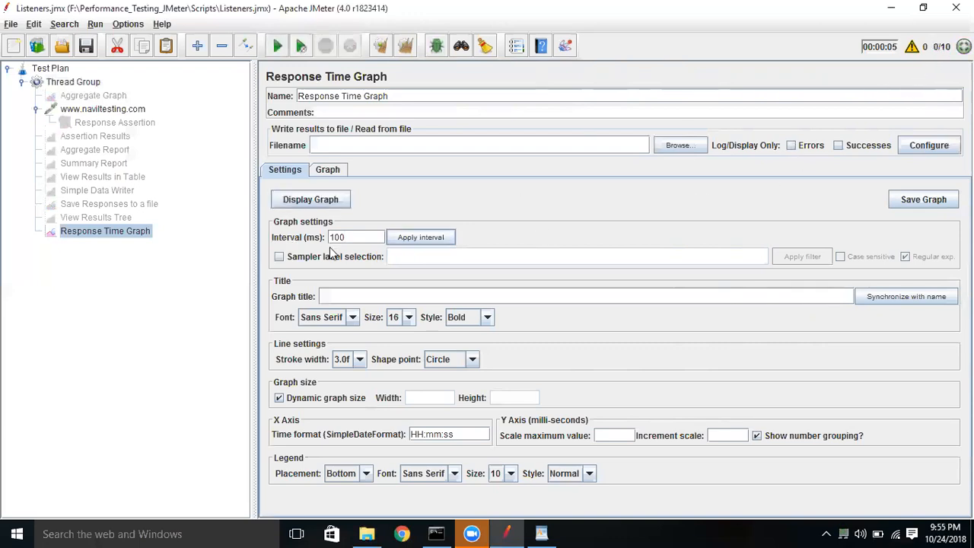
Try to display the Response Time Graph with the 100 ms interval.
click(304, 202)
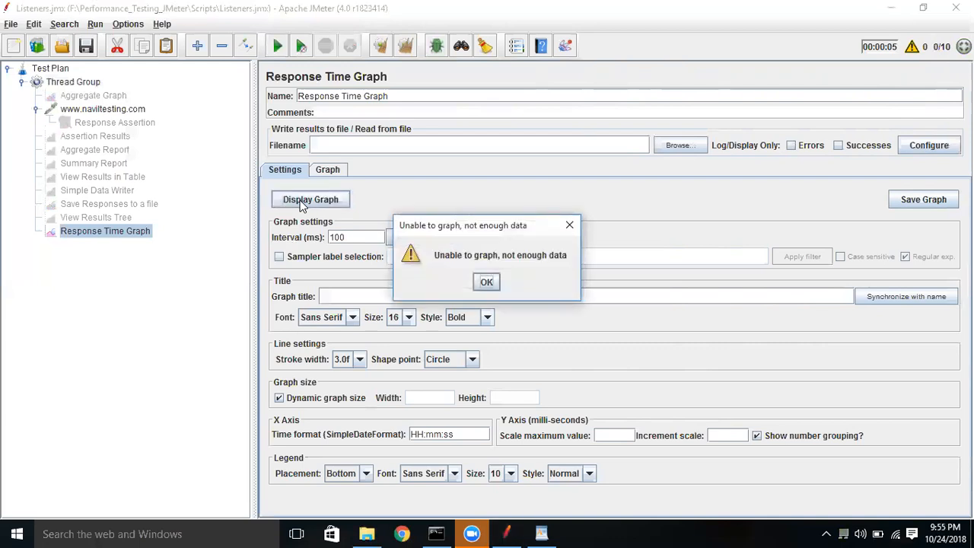
click(487, 283)
click(332, 172)
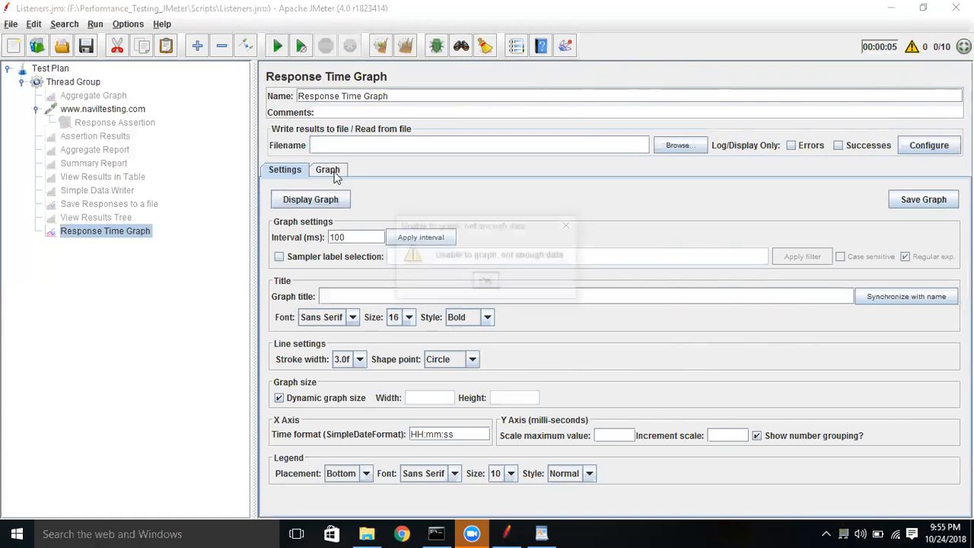
click(486, 282)
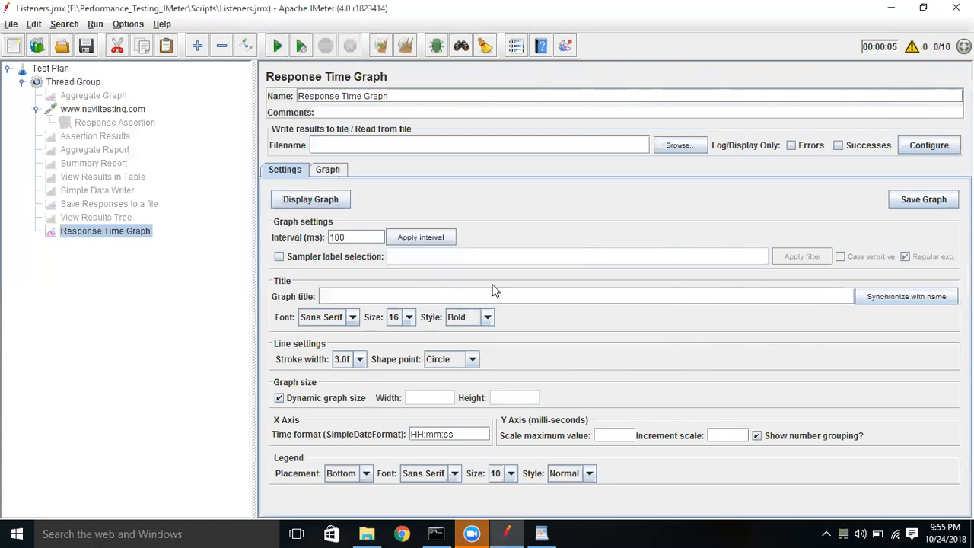
click(423, 237)
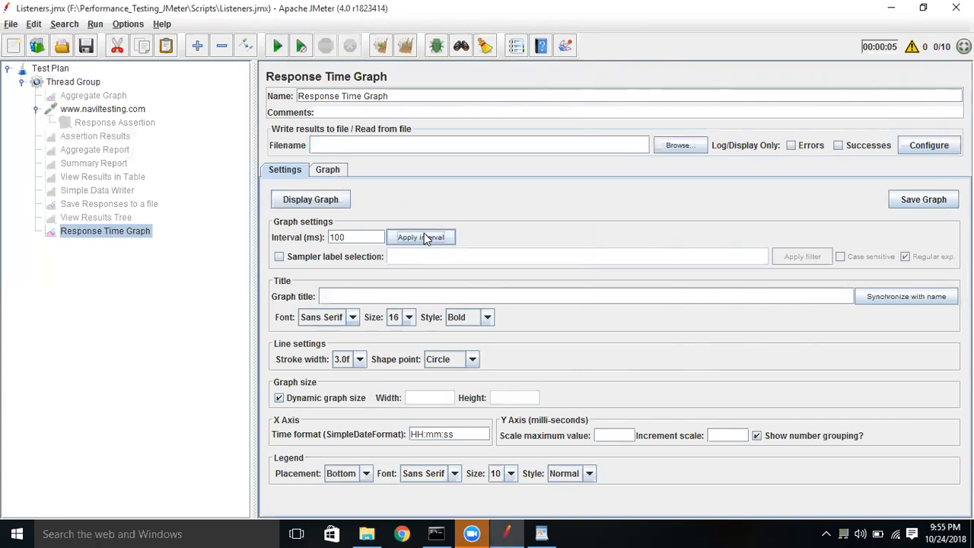
click(321, 202)
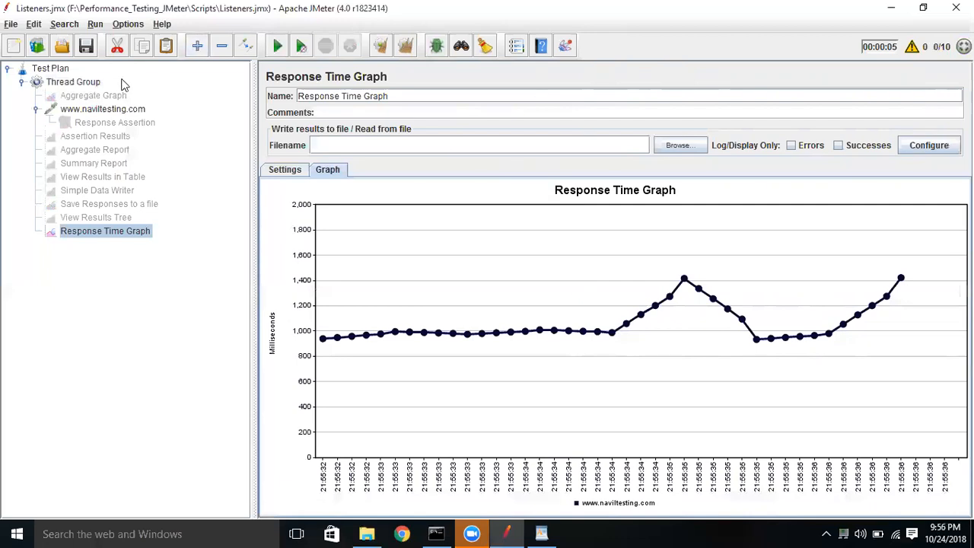
click(74, 83)
right_click(74, 84)
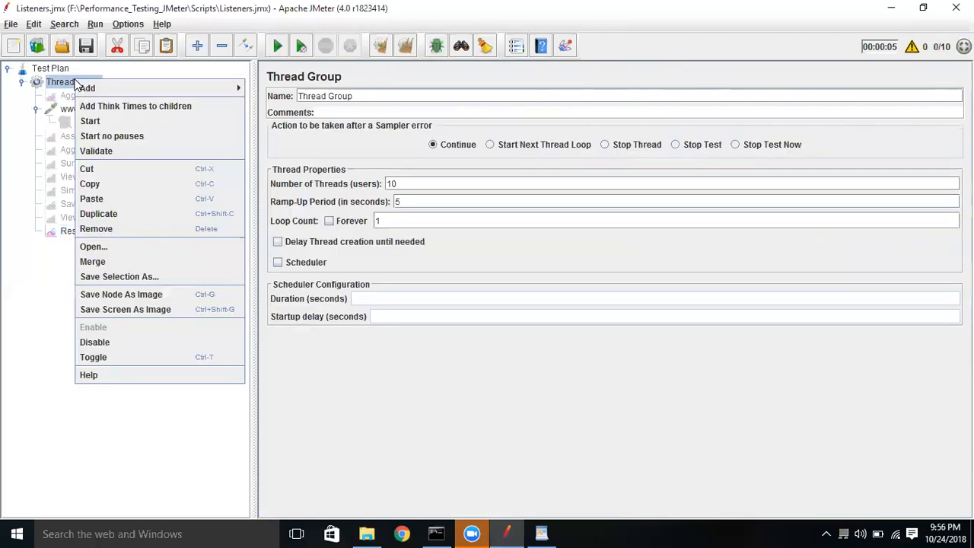
mouse_move(172, 86)
mouse_move(286, 218)
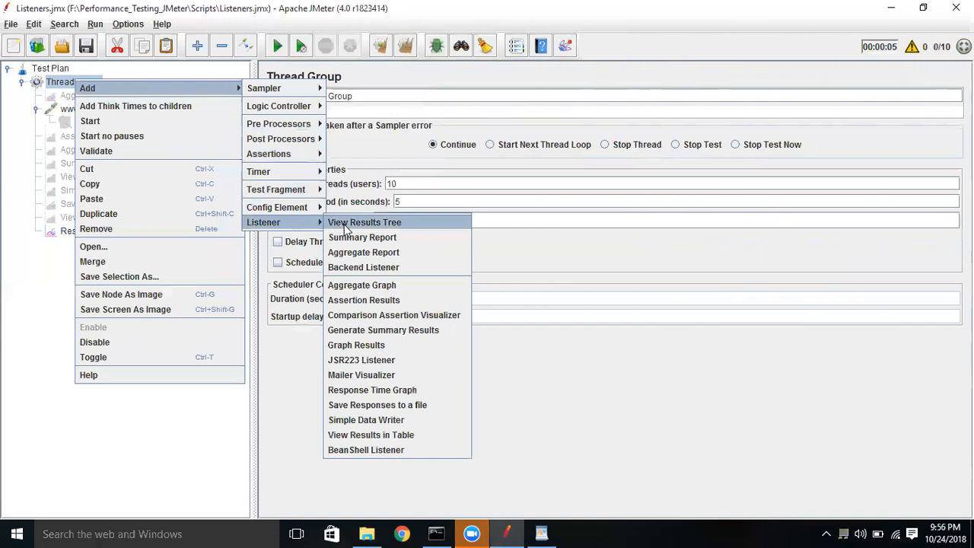
Examine the available plugins in the Plugins Manager, including the Auto-Stop Listener's description, and close the manager without installing anything.
click(128, 24)
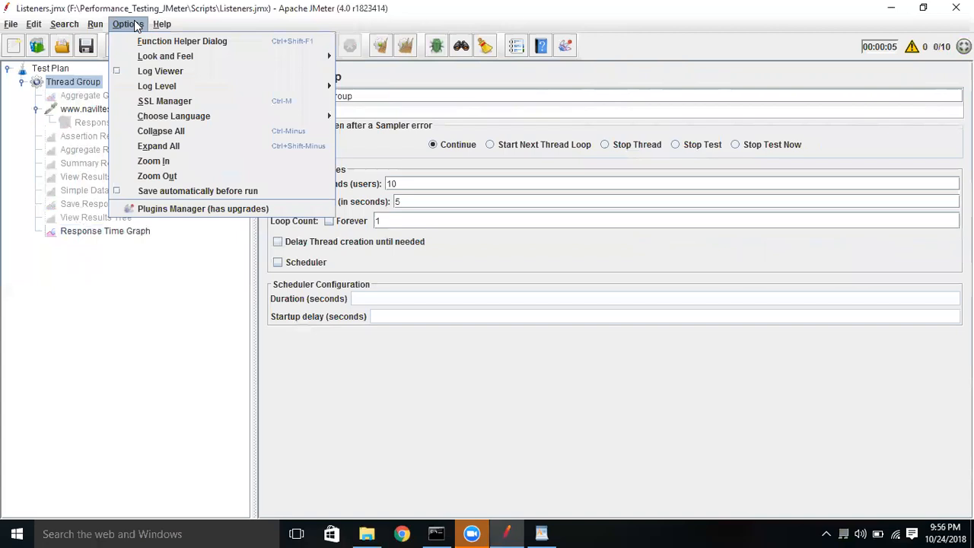
click(169, 209)
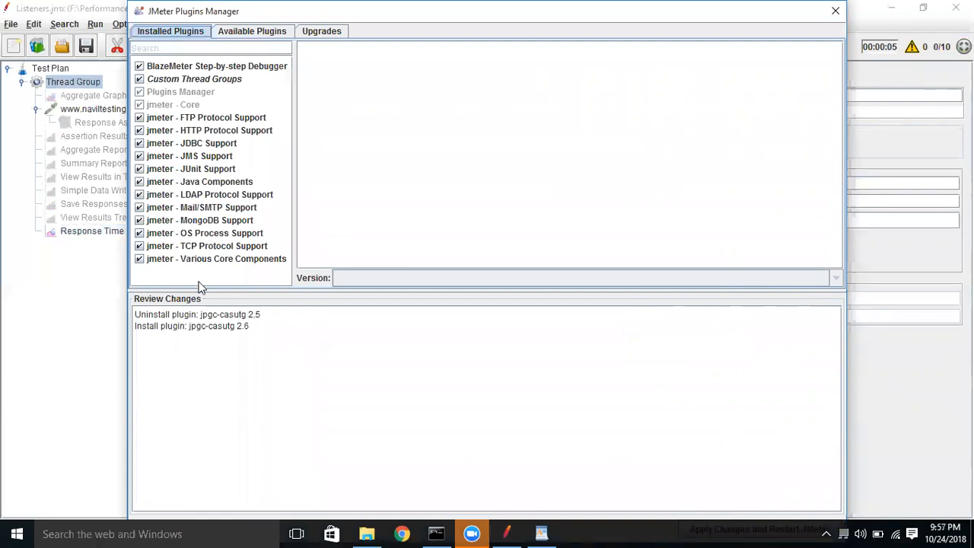
click(257, 32)
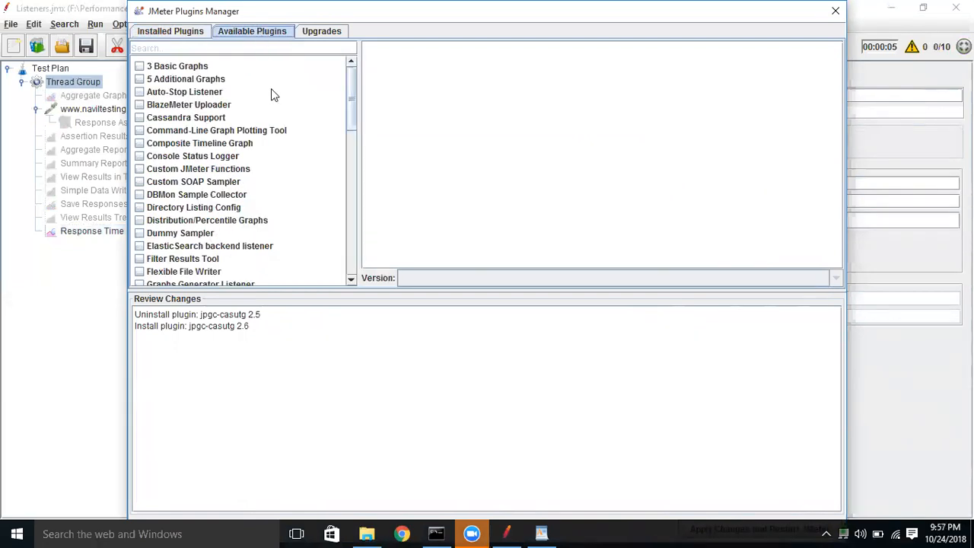
click(204, 93)
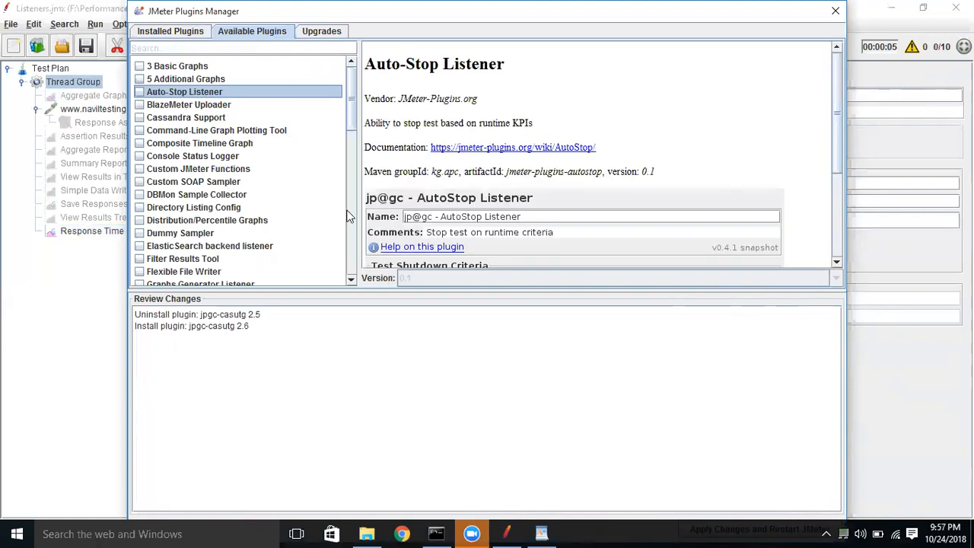
click(245, 47)
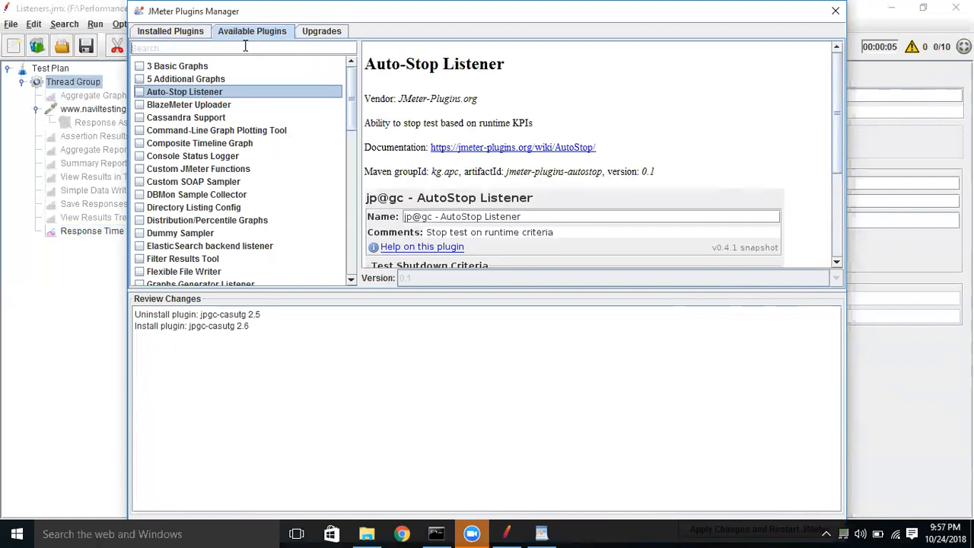
click(350, 139)
drag(349, 133, 321, 228)
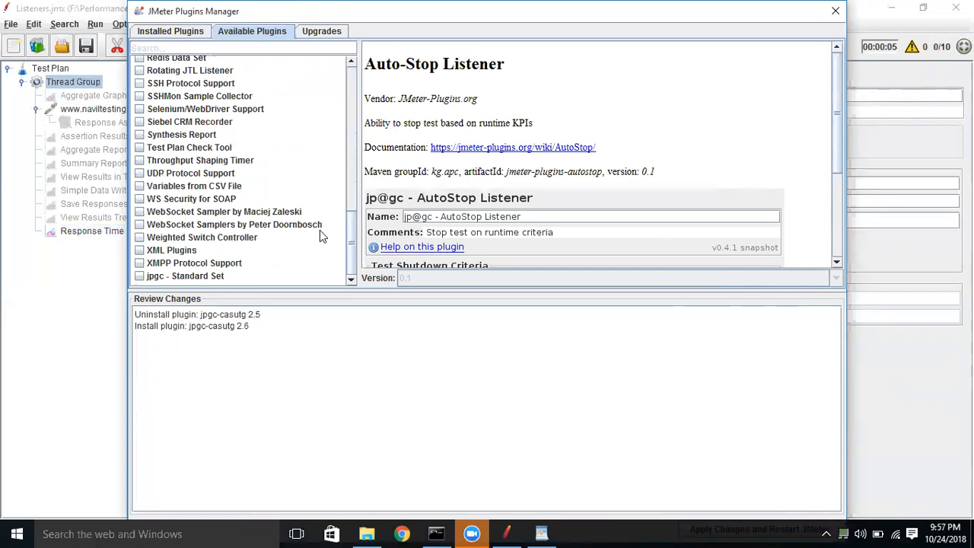
click(835, 13)
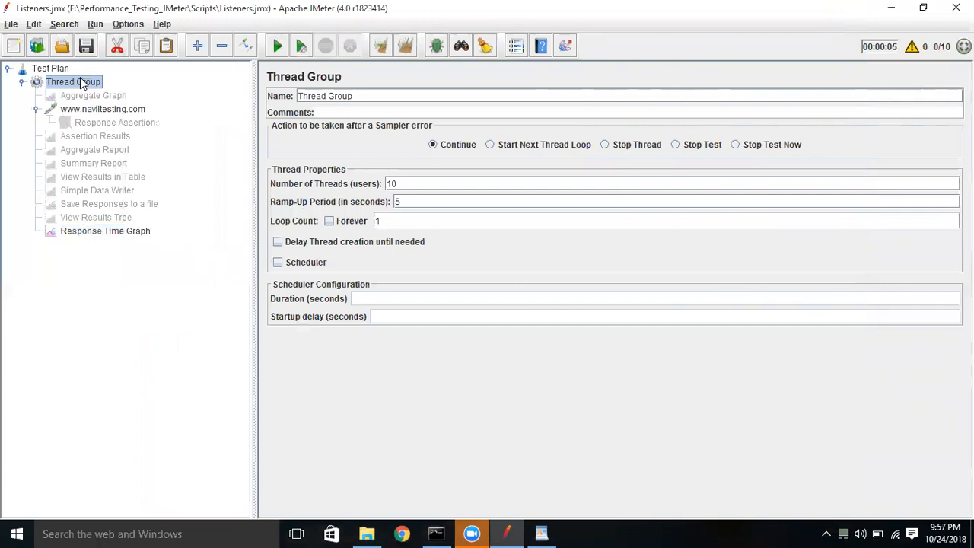
click(10, 25)
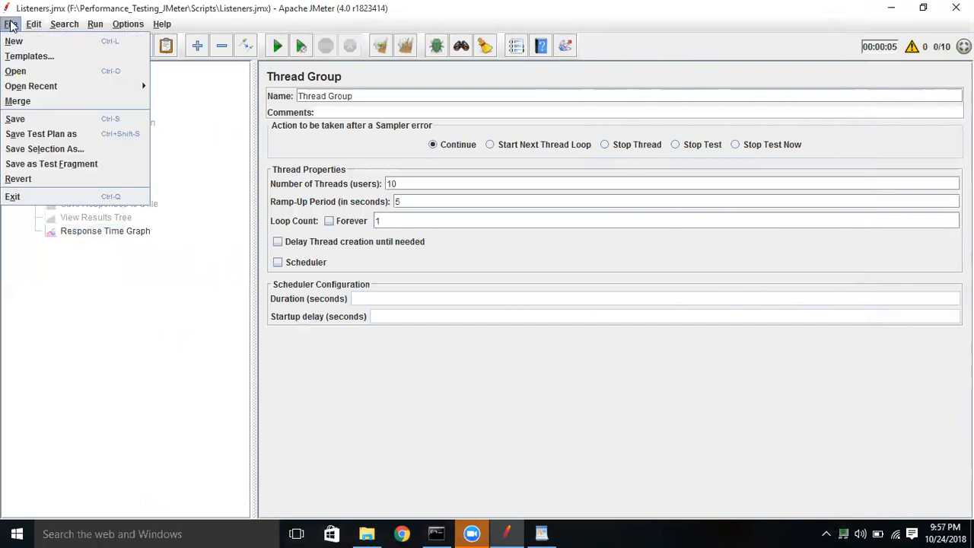
click(196, 3)
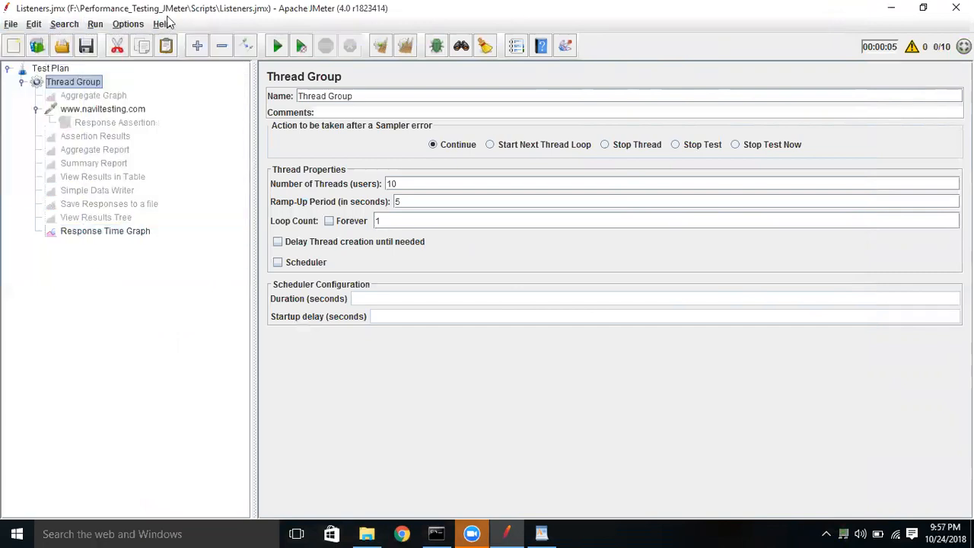
right_click(81, 82)
mouse_move(150, 89)
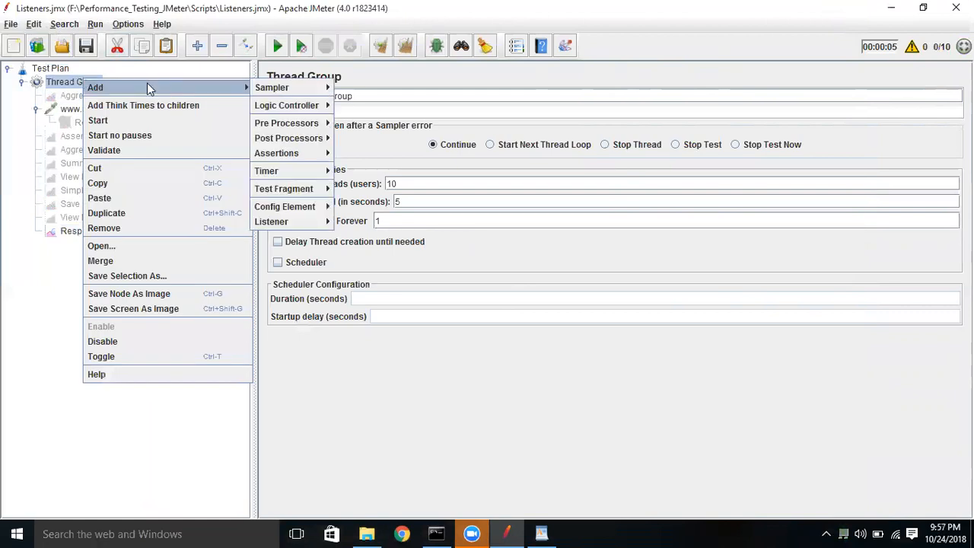
mouse_move(294, 137)
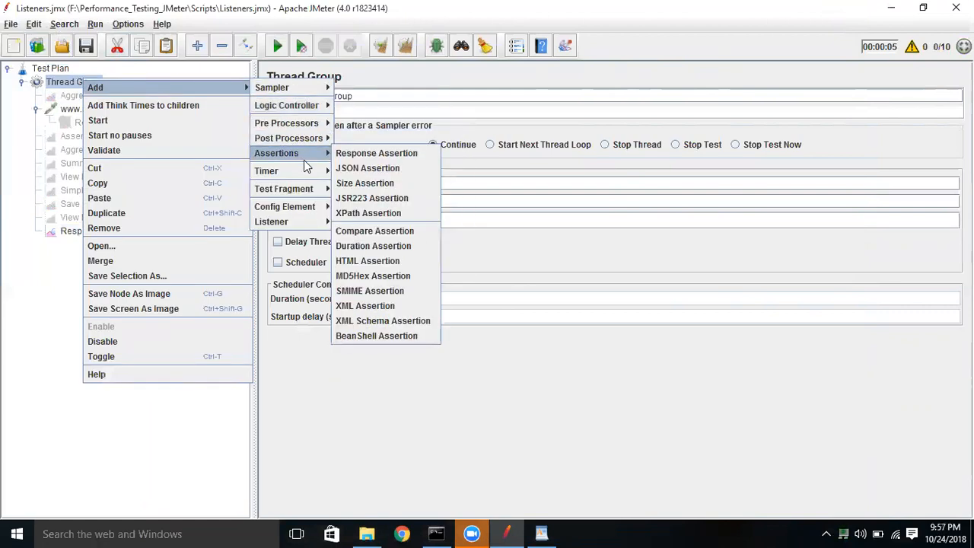
mouse_move(308, 169)
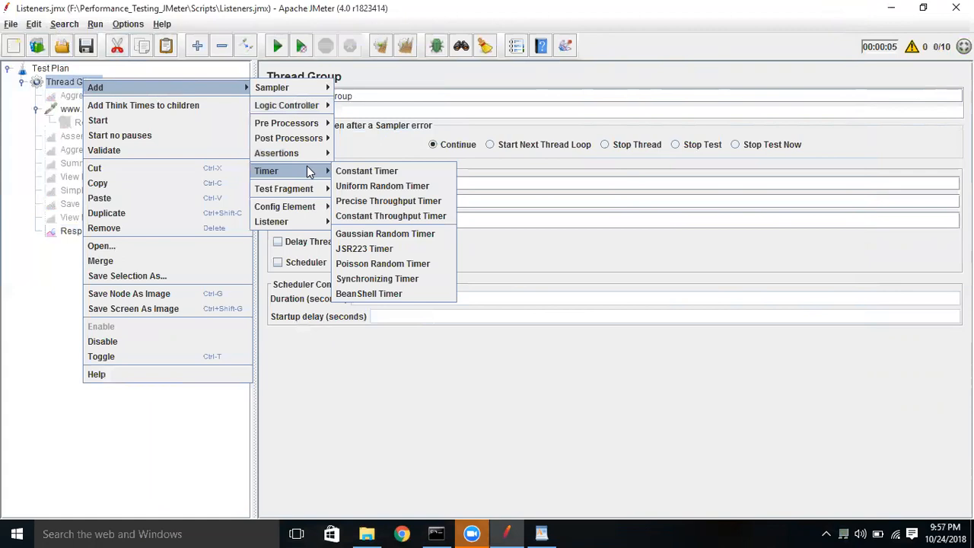
mouse_move(333, 155)
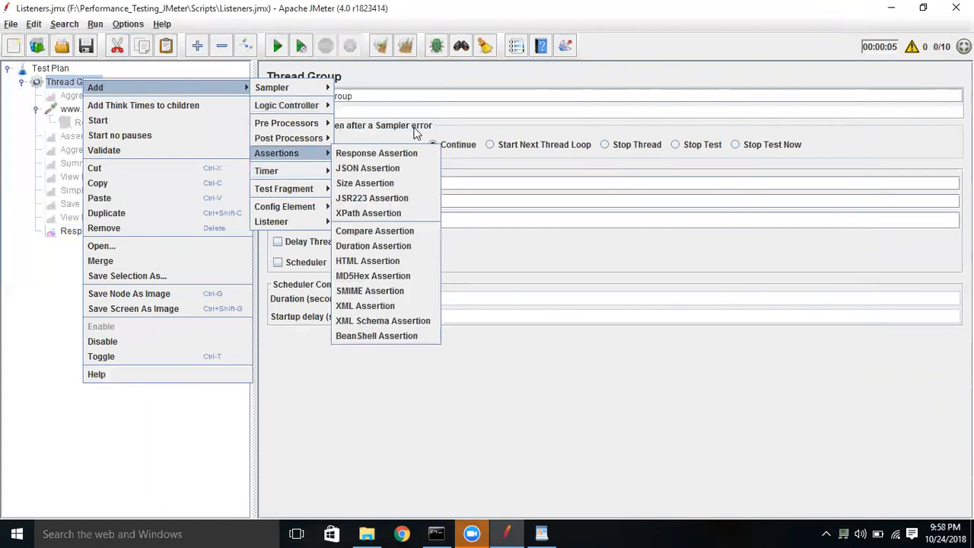